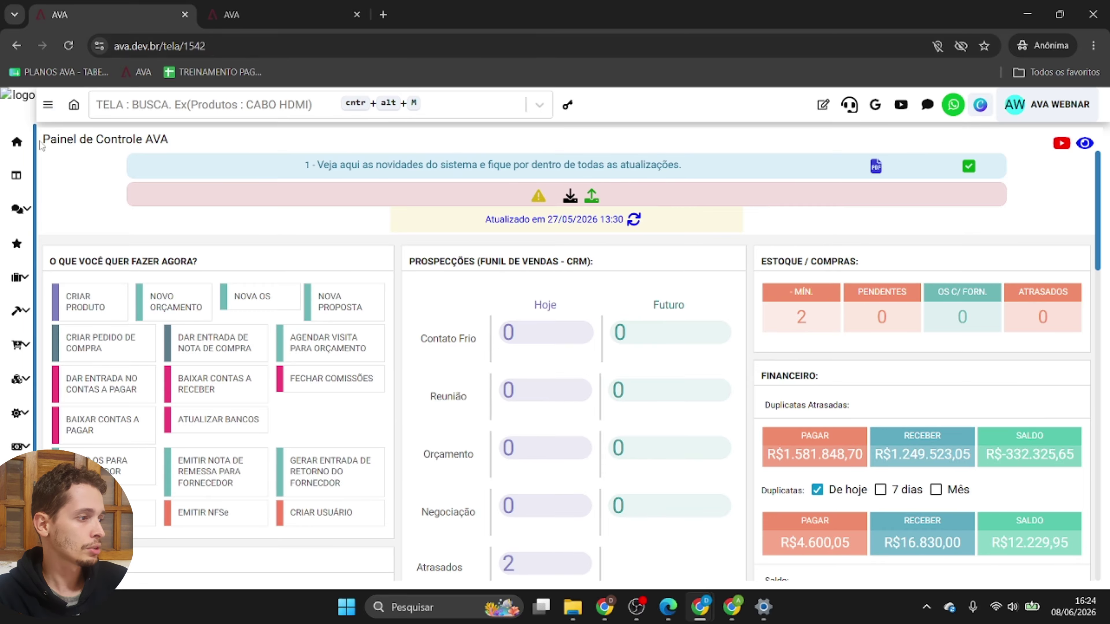
Step: Open the Obras board and switch the cards' coloured tags between full labels and compact bars
{"action": "left_click", "coordinate": [9, 315]}
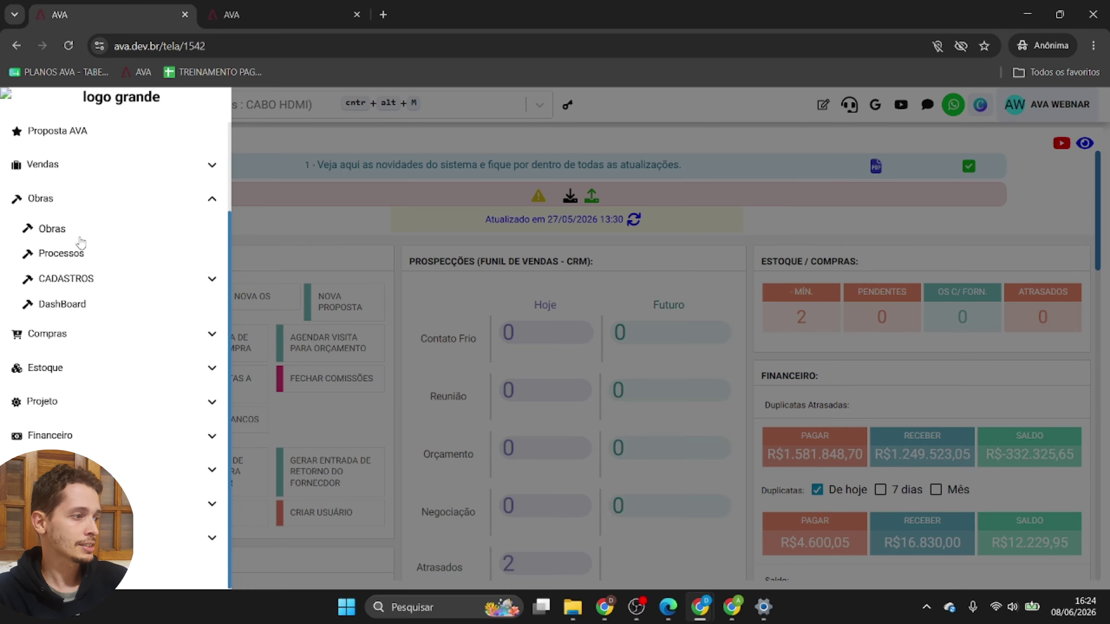
{"action": "left_click", "coordinate": [52, 229]}
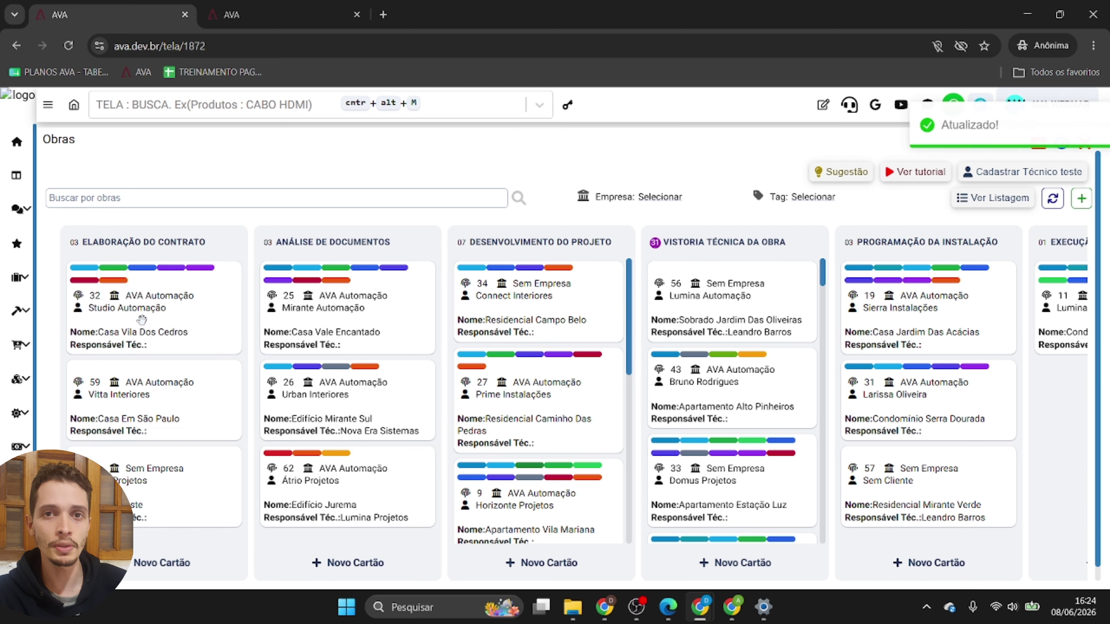
{"action": "left_click", "coordinate": [108, 282]}
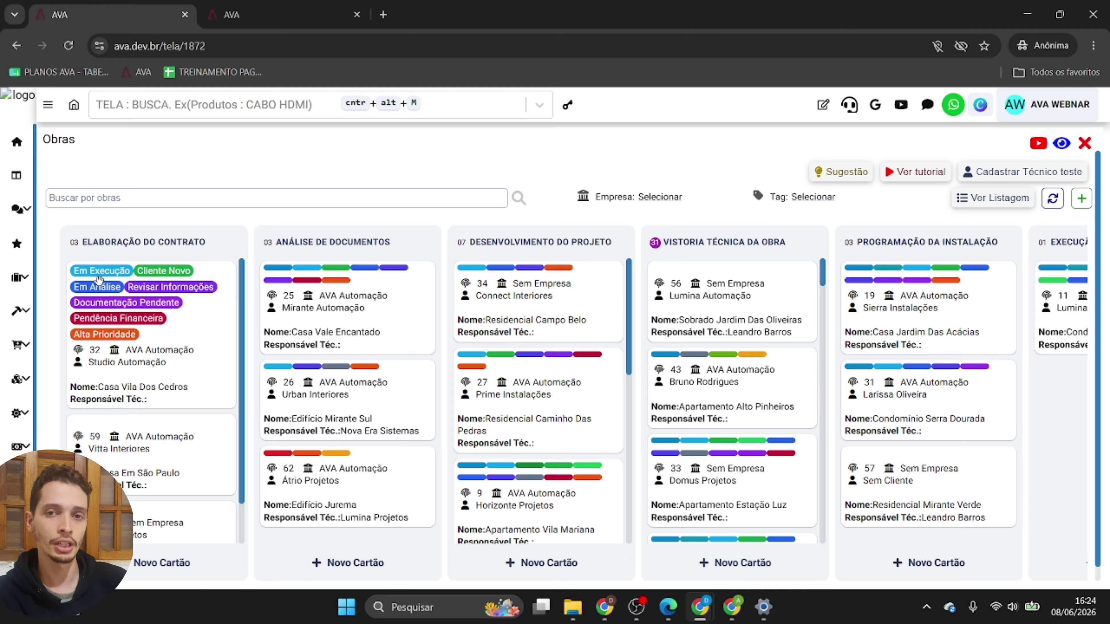
{"action": "left_click", "coordinate": [100, 279]}
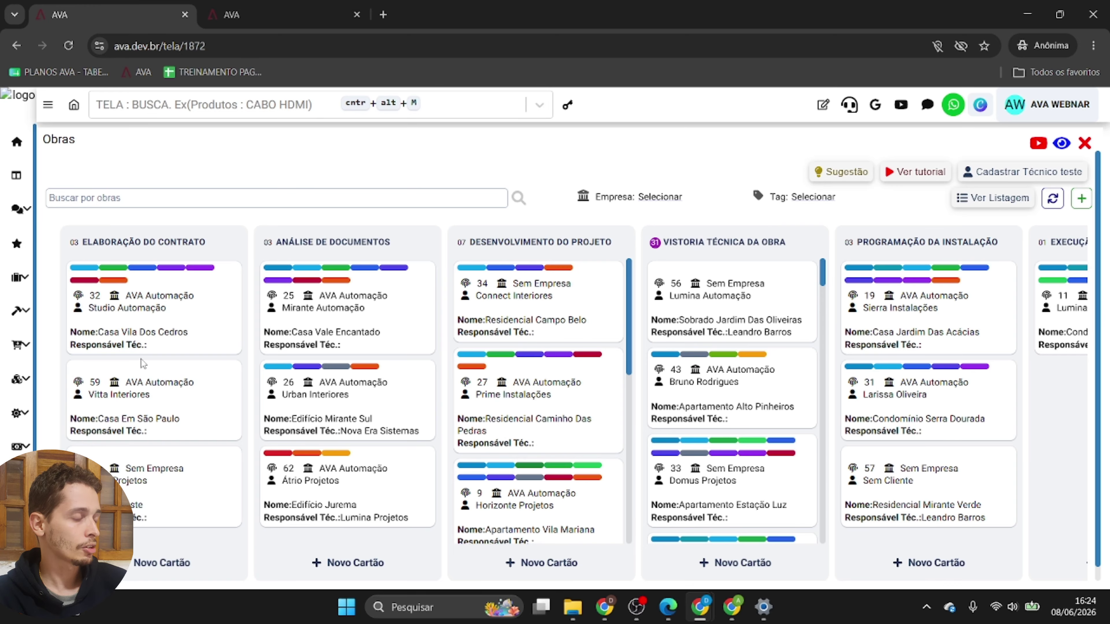
{"action": "left_click", "coordinate": [128, 269]}
{"action": "left_click", "coordinate": [126, 262]}
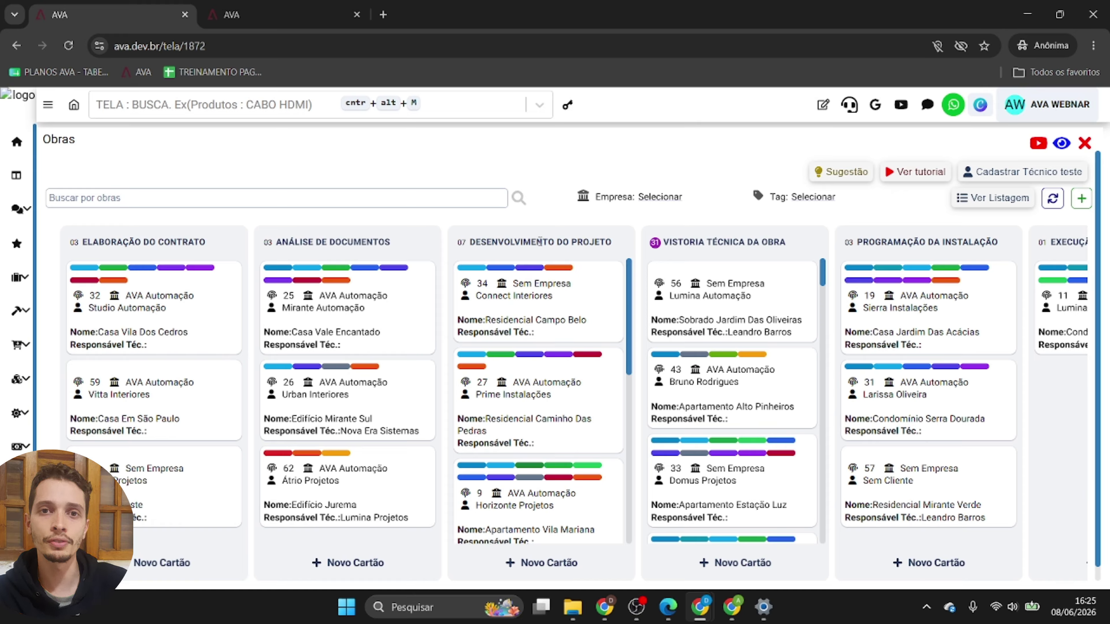
Step: Look over the Obras board's search, company and tag filters, and view the works as a list before returning to Kanban
{"action": "left_click", "coordinate": [127, 199]}
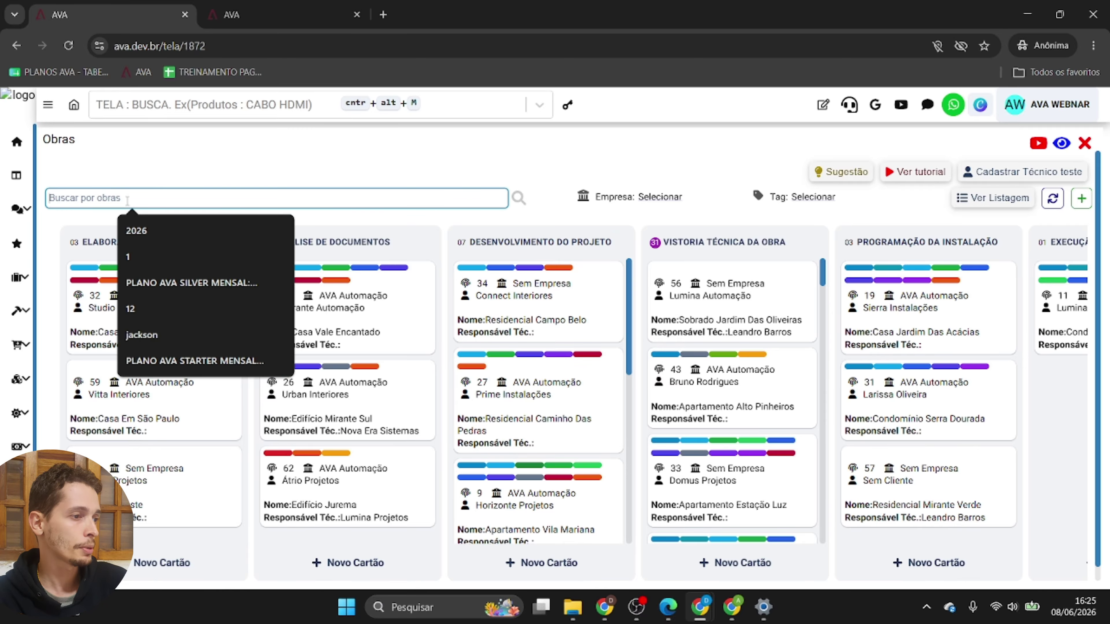
{"action": "left_click", "coordinate": [650, 200]}
{"action": "left_click", "coordinate": [808, 156]}
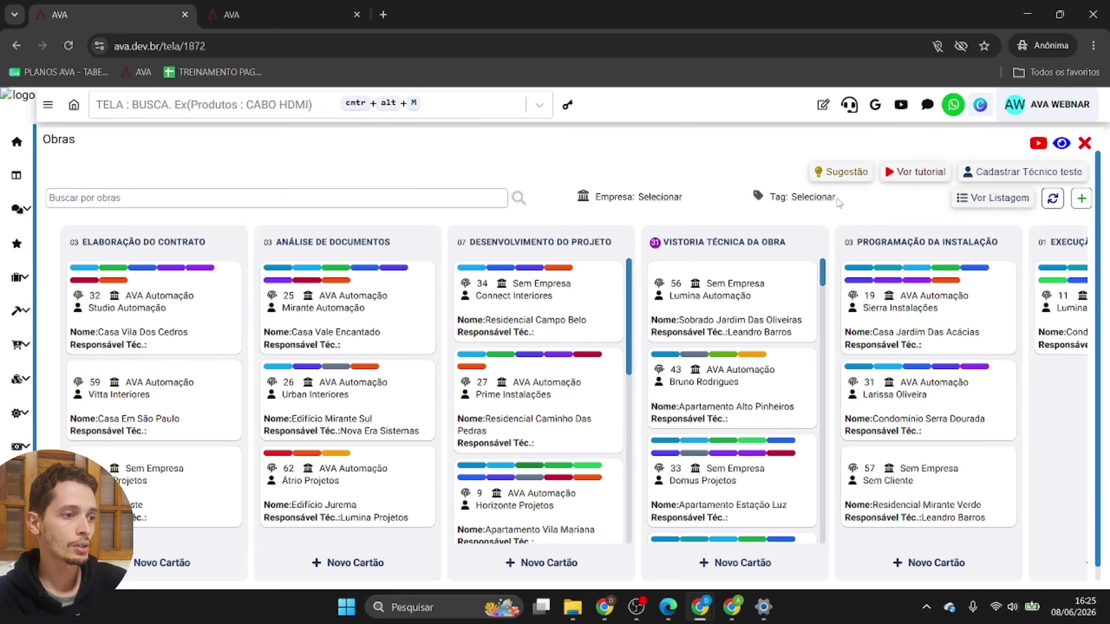
{"action": "left_click", "coordinate": [806, 202]}
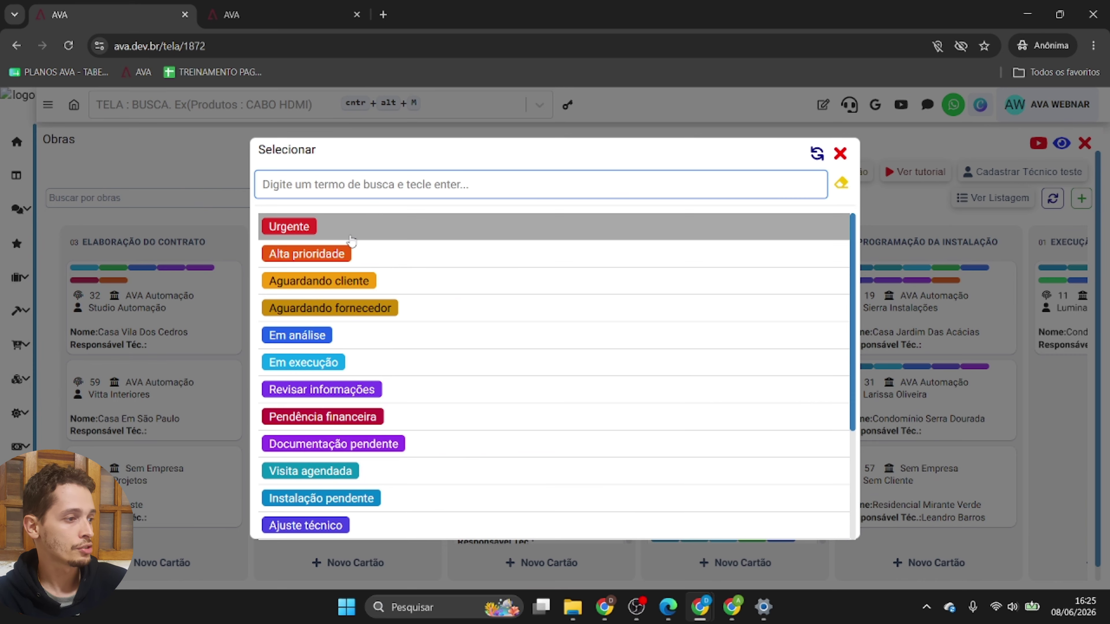
{"action": "left_click", "coordinate": [839, 157]}
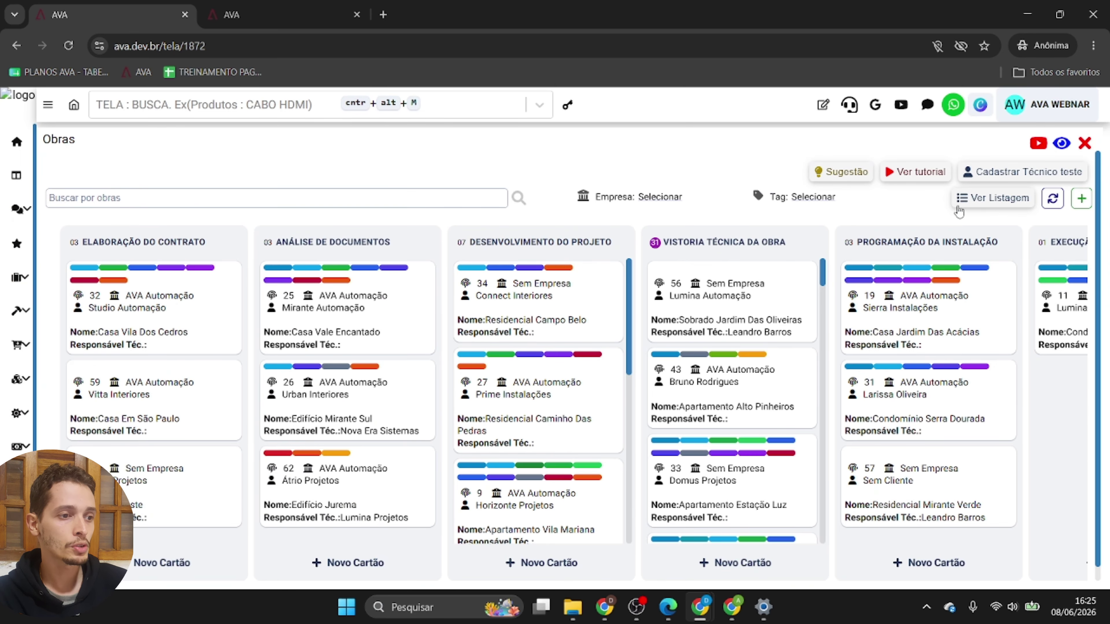
{"action": "left_click", "coordinate": [977, 200]}
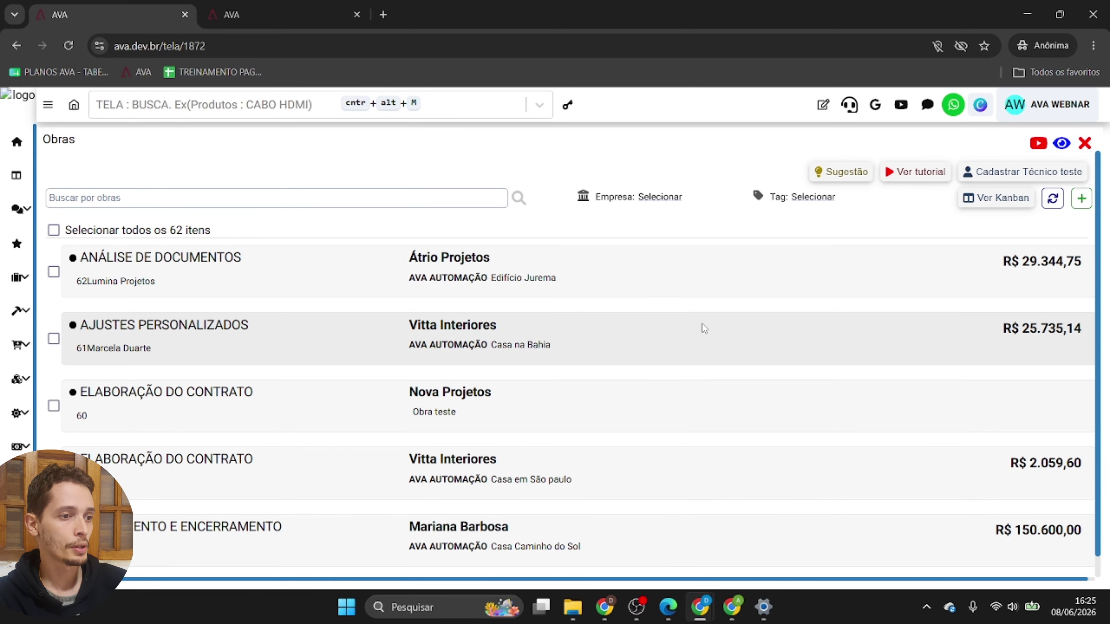
{"action": "left_click", "coordinate": [973, 199]}
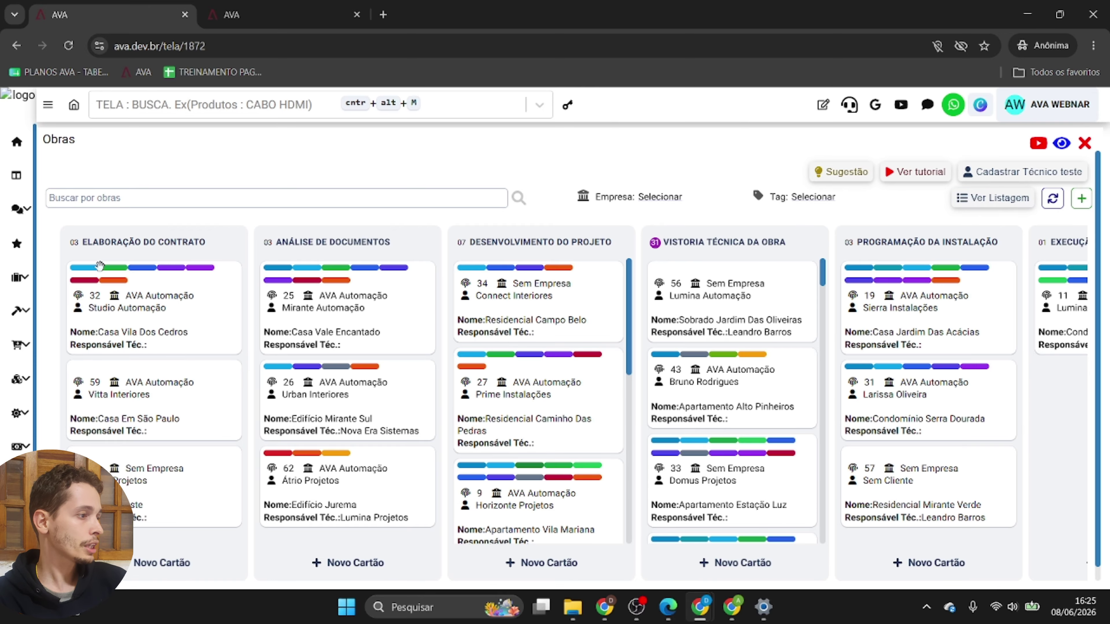
Step: Load the Processos board and view the details of the Gerar Arquivos process, closing it without changes
{"action": "left_click", "coordinate": [8, 310]}
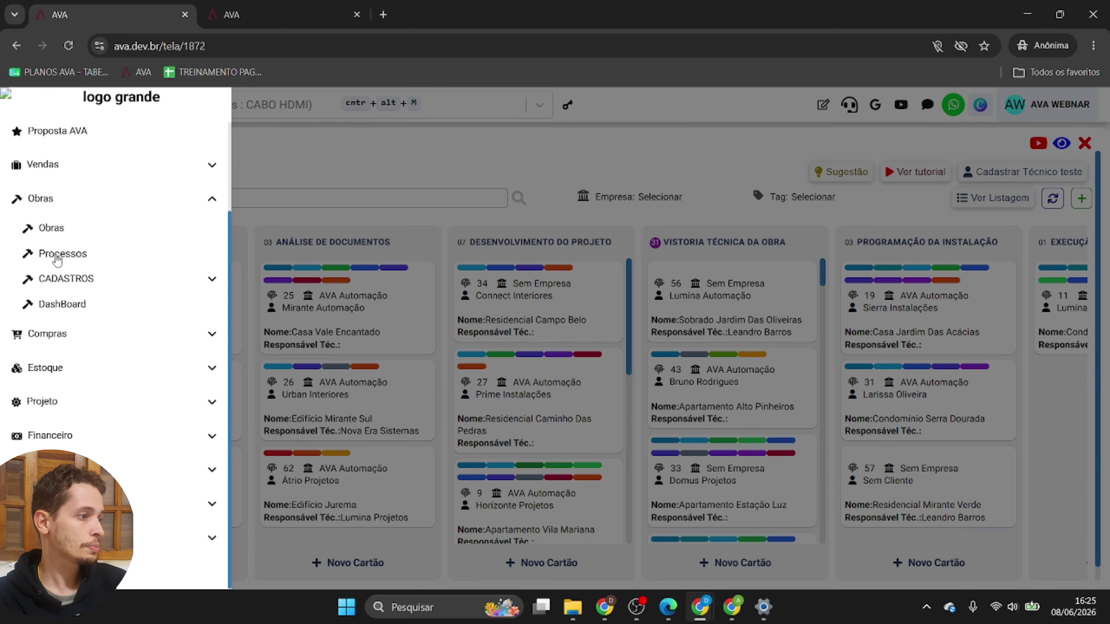
{"action": "left_click", "coordinate": [57, 257]}
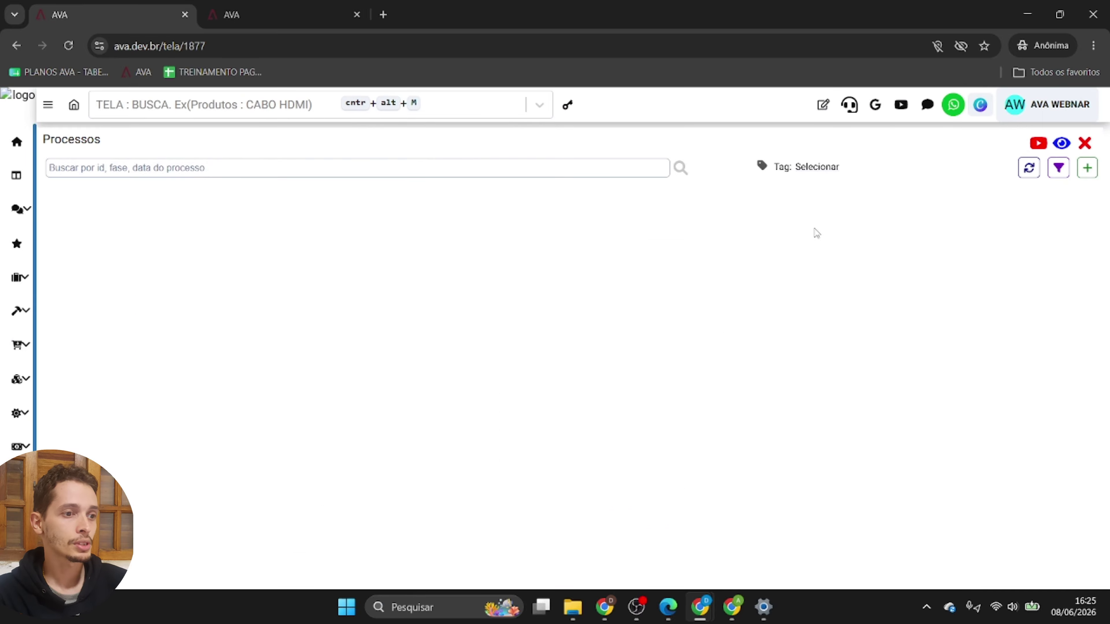
{"action": "left_click", "coordinate": [1028, 173]}
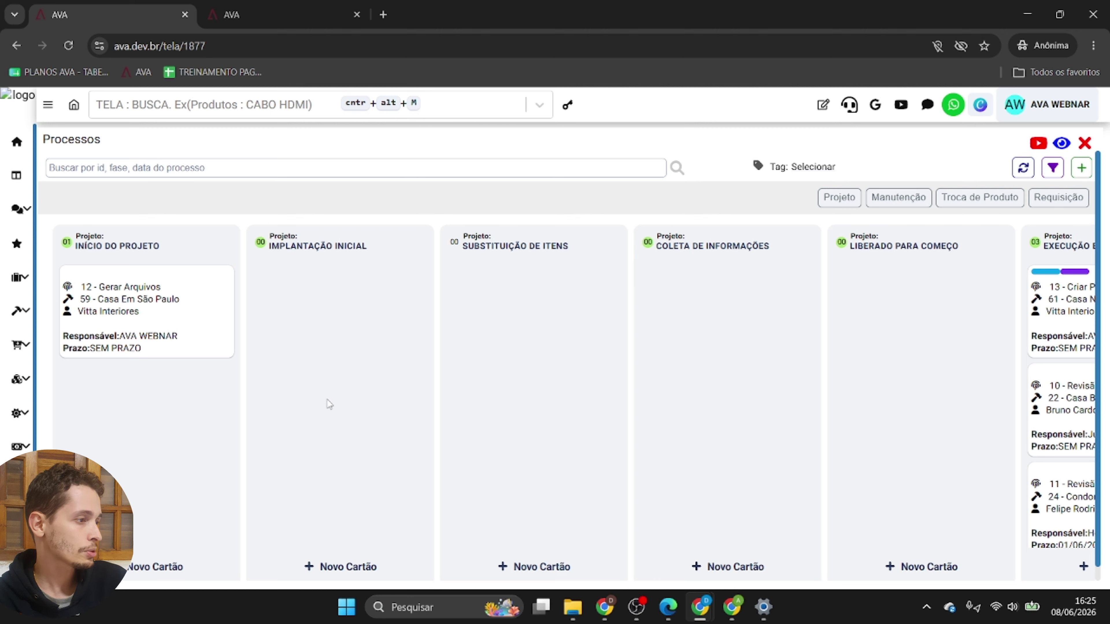
{"action": "left_click", "coordinate": [129, 310]}
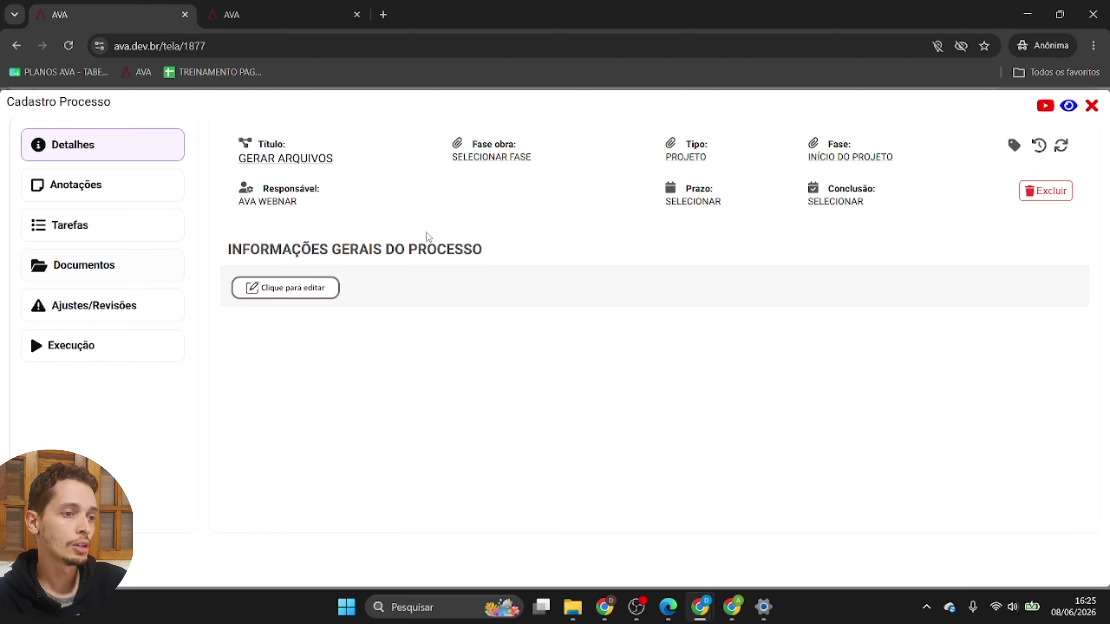
{"action": "left_click", "coordinate": [1091, 105]}
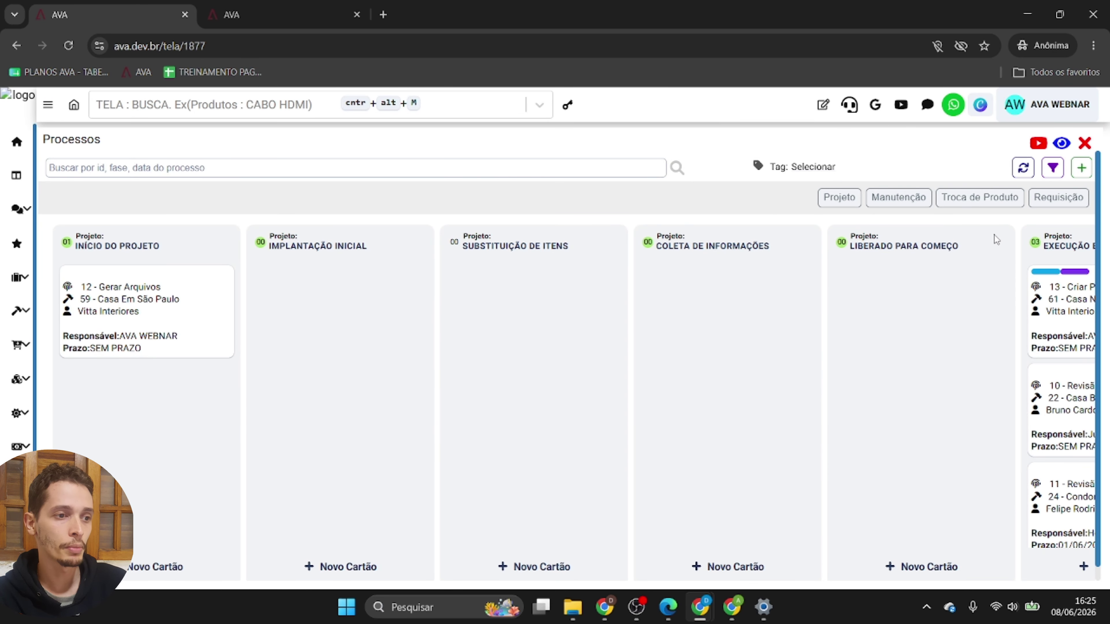
Step: View the advanced process filters and try the Projeto and Manutenção type filters, leaving only Projeto selected
{"action": "left_click", "coordinate": [1053, 168]}
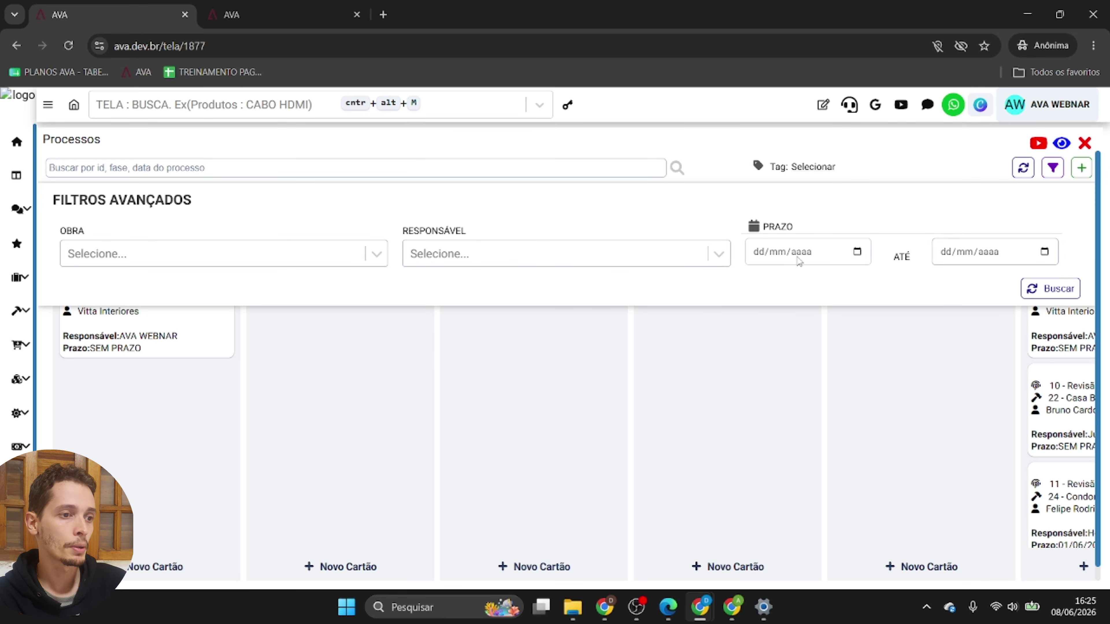
{"action": "left_click", "coordinate": [1053, 171]}
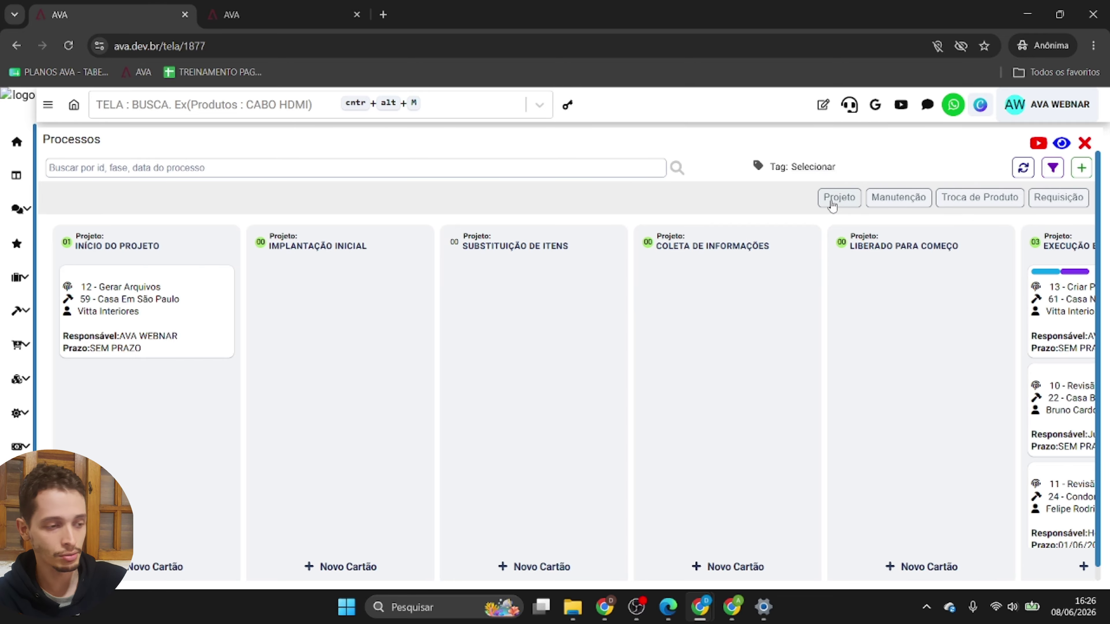
{"action": "left_click", "coordinate": [870, 202]}
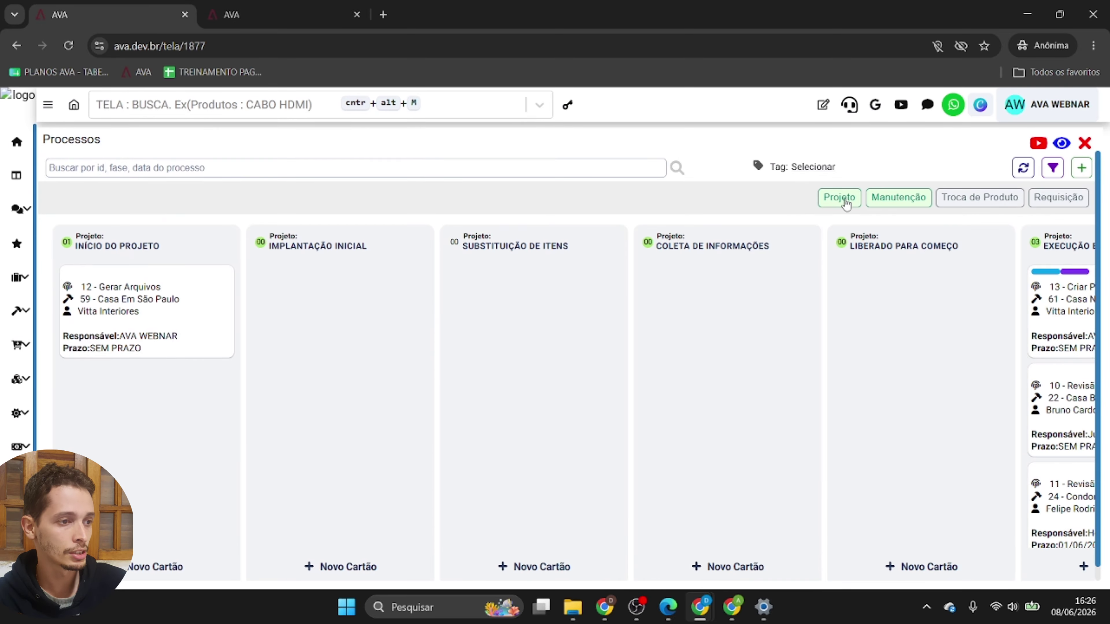
{"action": "left_click", "coordinate": [847, 202]}
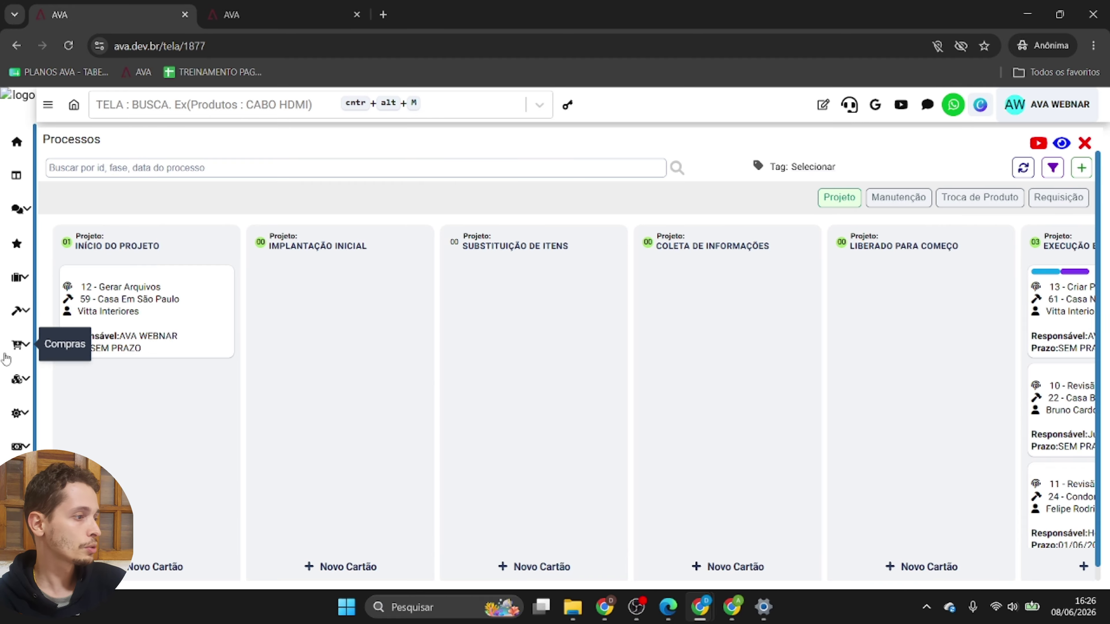
Step: Open the Conjunto de tarefas (processos) registry of the Obras module
{"action": "left_click", "coordinate": [17, 312]}
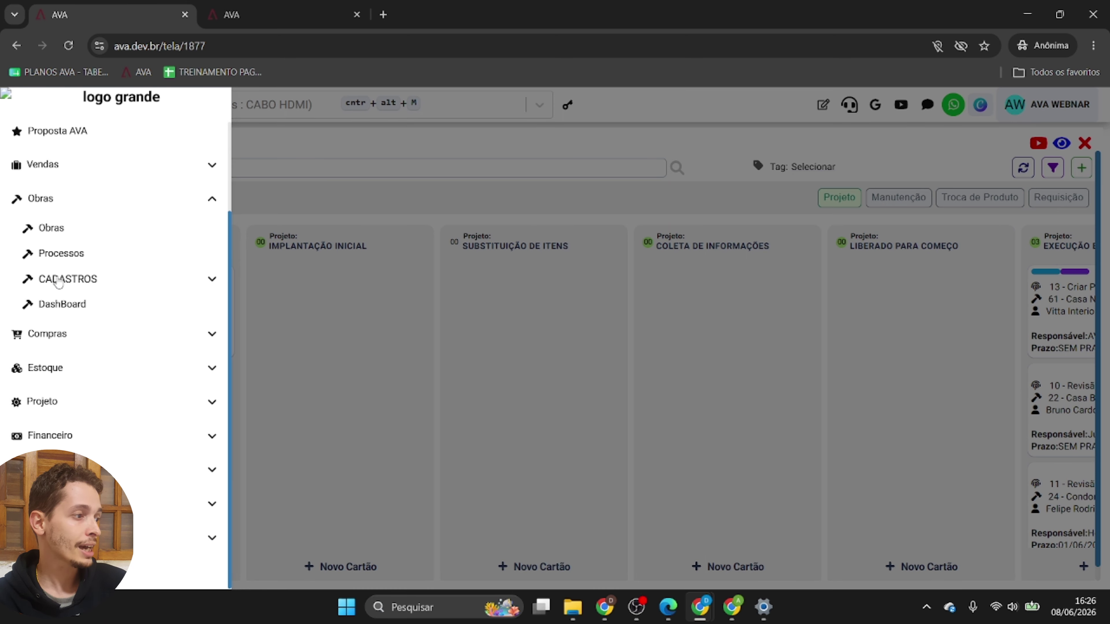
{"action": "left_click", "coordinate": [59, 281]}
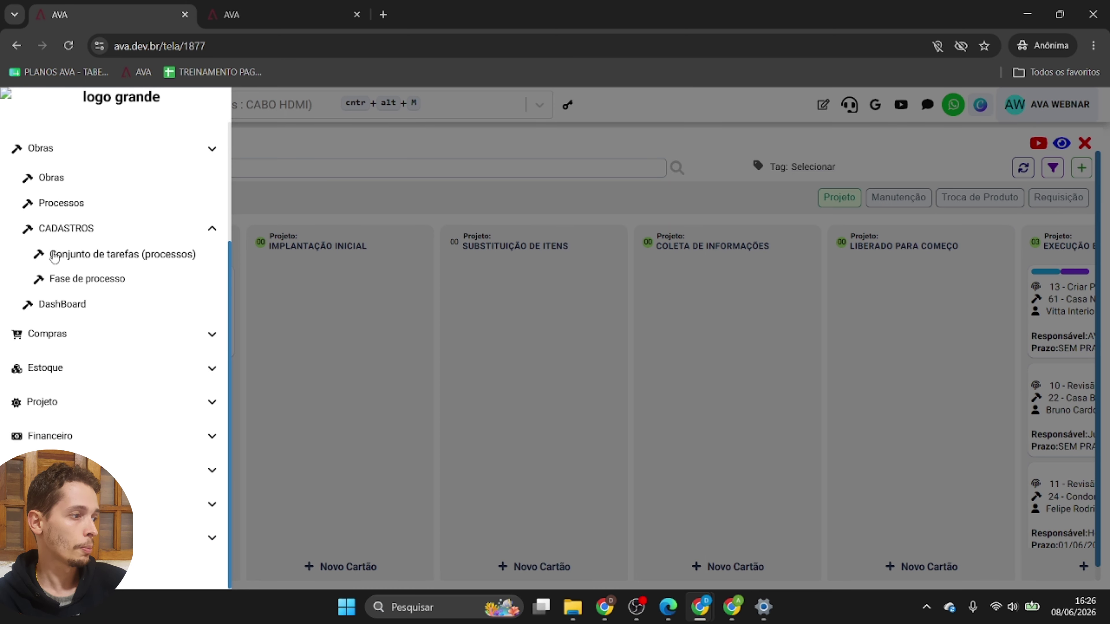
{"action": "left_click", "coordinate": [99, 257]}
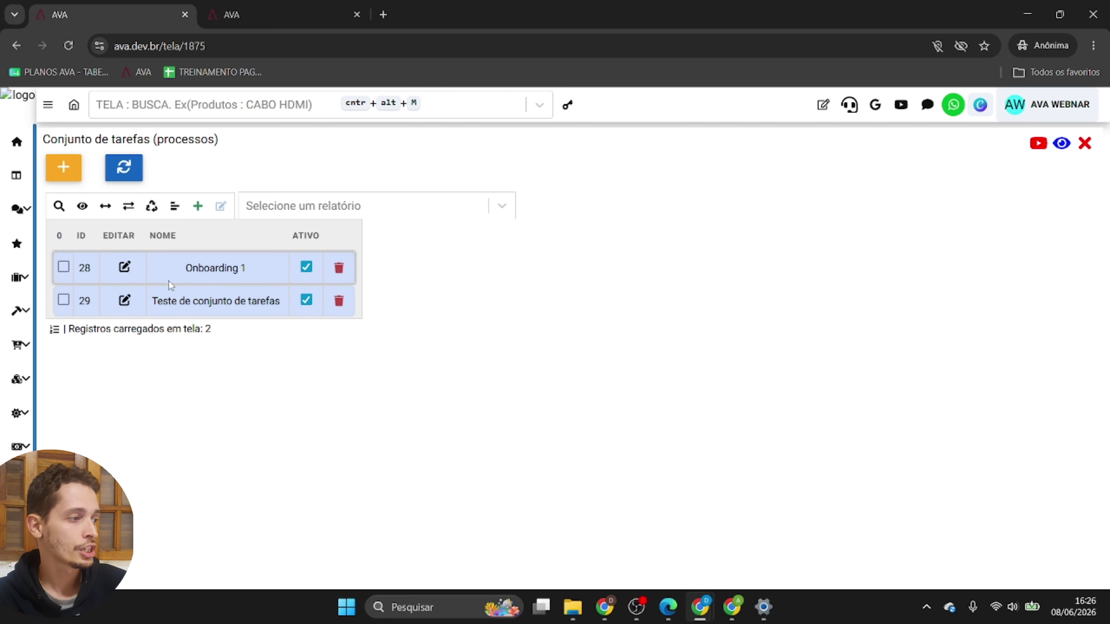
Step: Examine the name and the ordered task list of the Onboarding 1 set, and close its record
{"action": "left_click", "coordinate": [124, 267]}
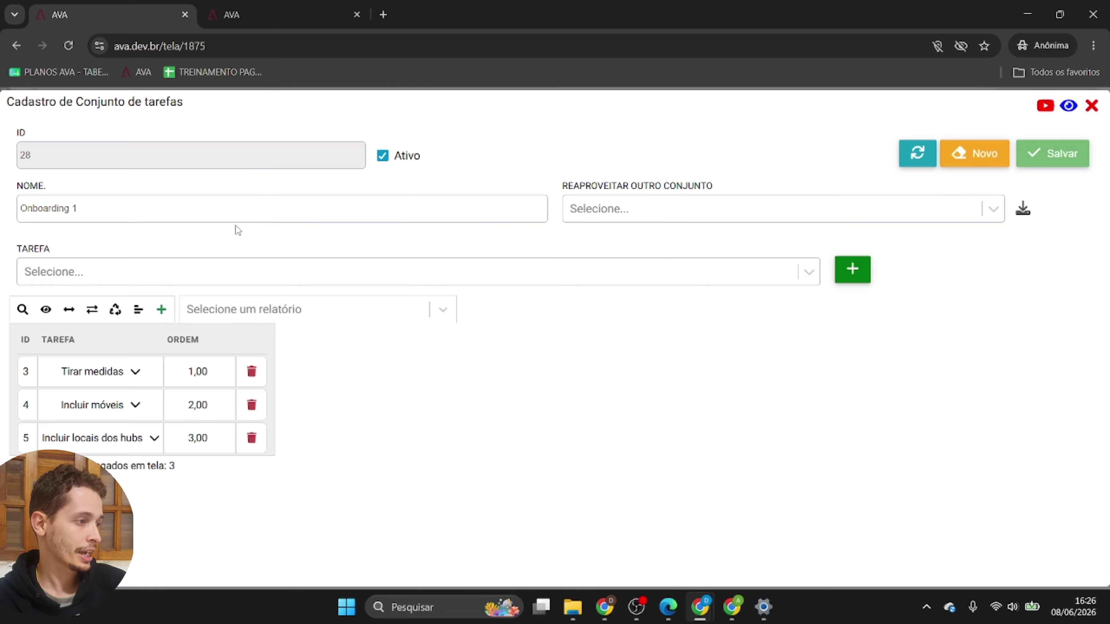
{"action": "scroll", "coordinate": [64, 230], "scroll_direction": "up", "scroll_amount": 4}
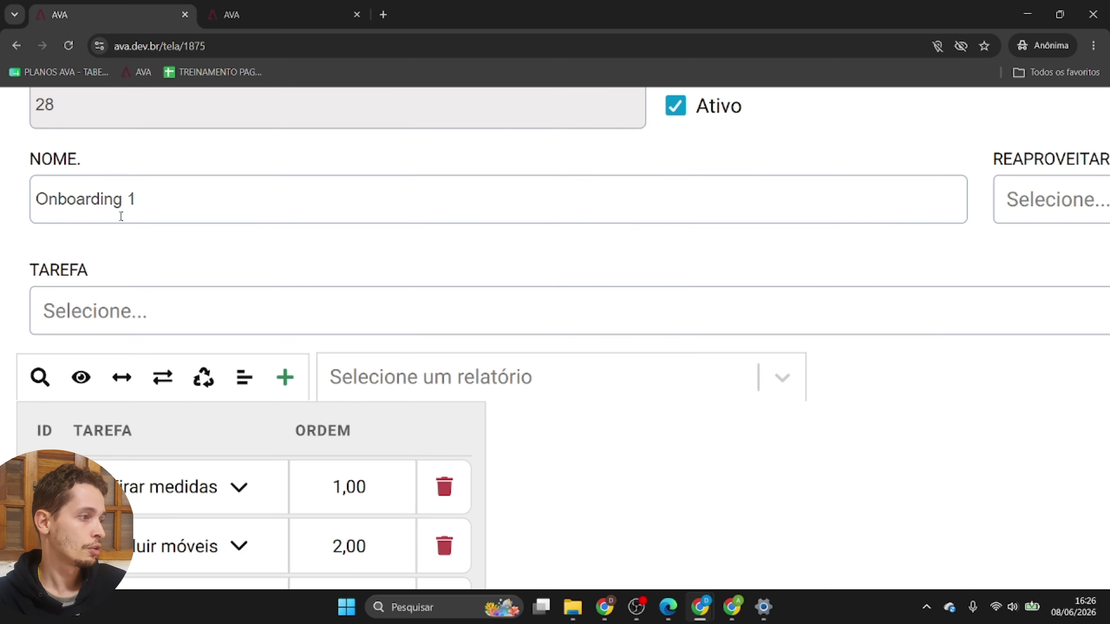
{"action": "scroll", "coordinate": [129, 215], "scroll_direction": "down", "scroll_amount": 4}
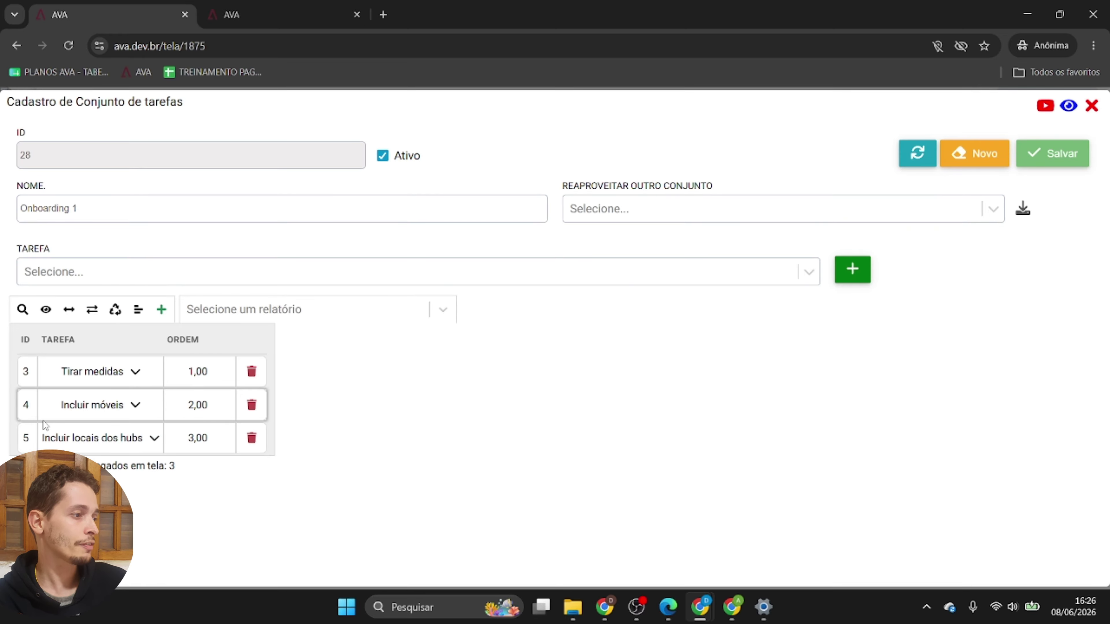
{"action": "scroll", "coordinate": [44, 424], "scroll_direction": "up", "scroll_amount": 3}
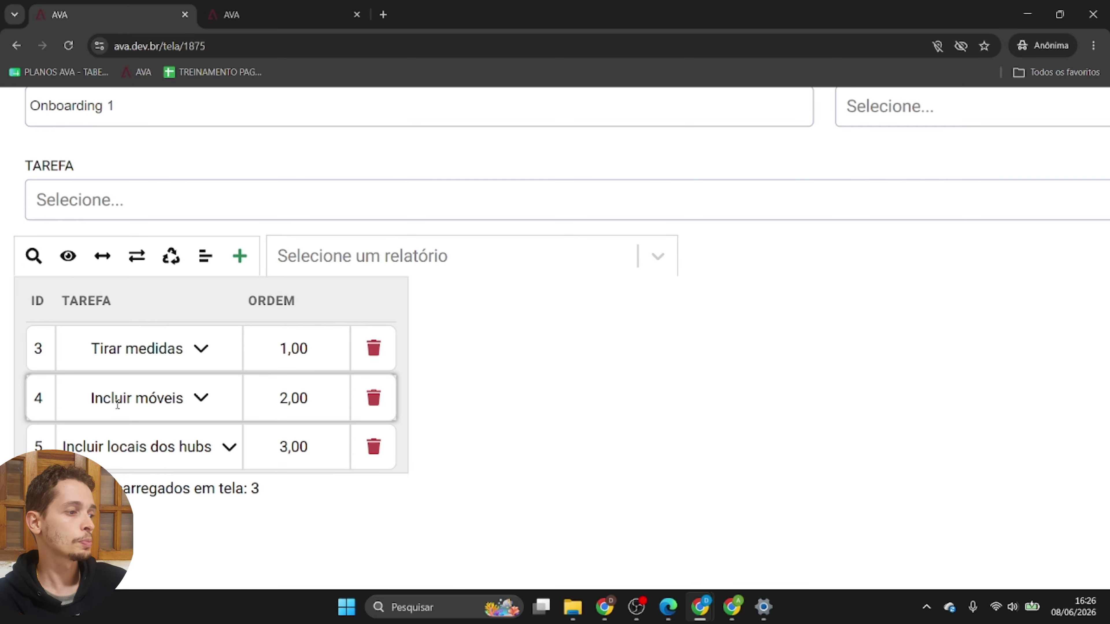
{"action": "scroll", "coordinate": [117, 404], "scroll_direction": "down", "scroll_amount": 2}
{"action": "scroll", "coordinate": [117, 404], "scroll_direction": "down", "scroll_amount": 1}
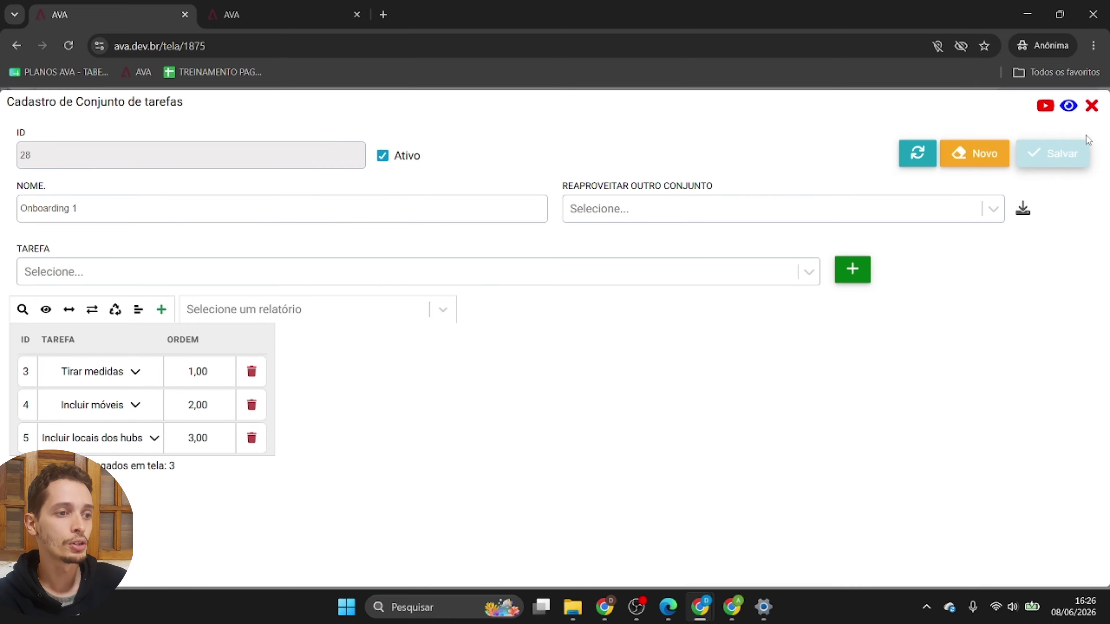
{"action": "left_click", "coordinate": [1083, 113]}
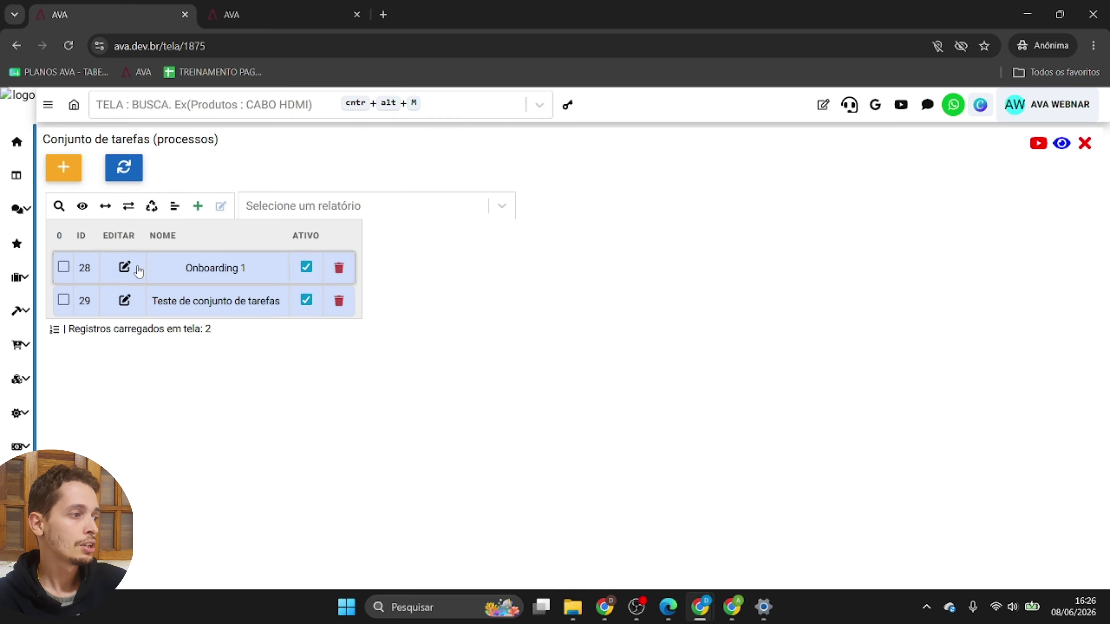
Step: Create and save a new active task set named "Conjunto de tarefas"
{"action": "left_click", "coordinate": [78, 169]}
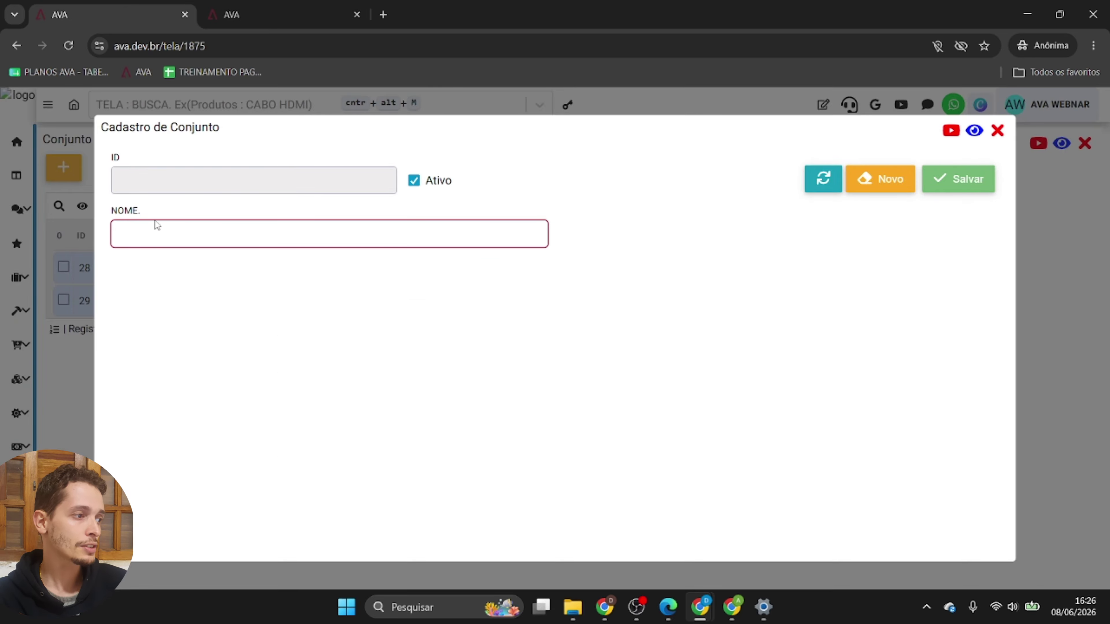
{"action": "left_click", "coordinate": [189, 232]}
{"action": "type", "text": "Con"}
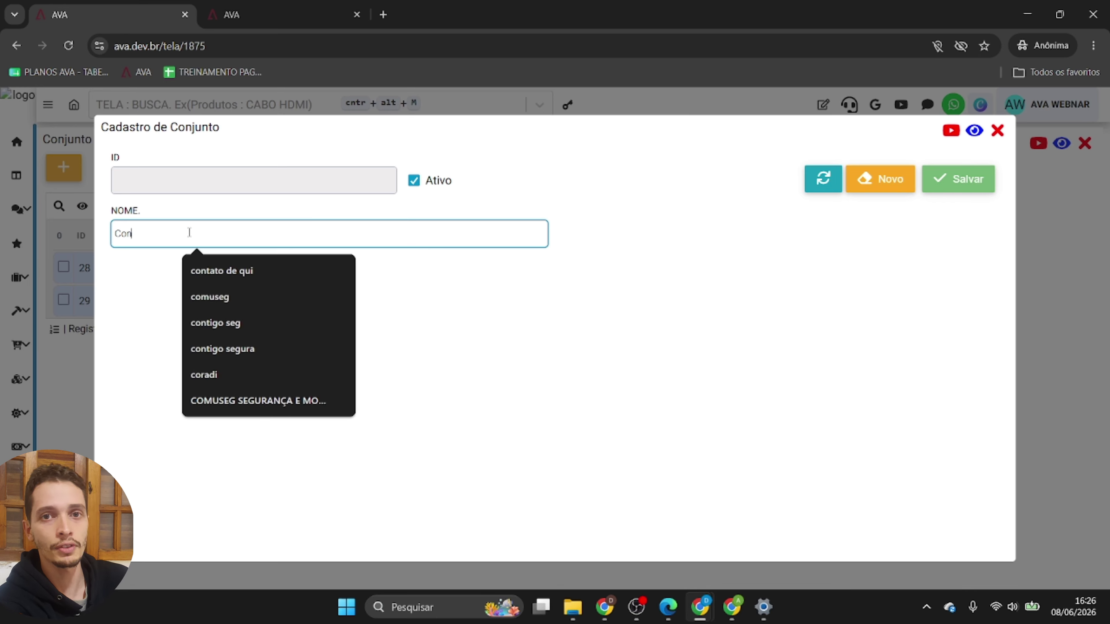
{"action": "type", "text": "junto de tarefas"}
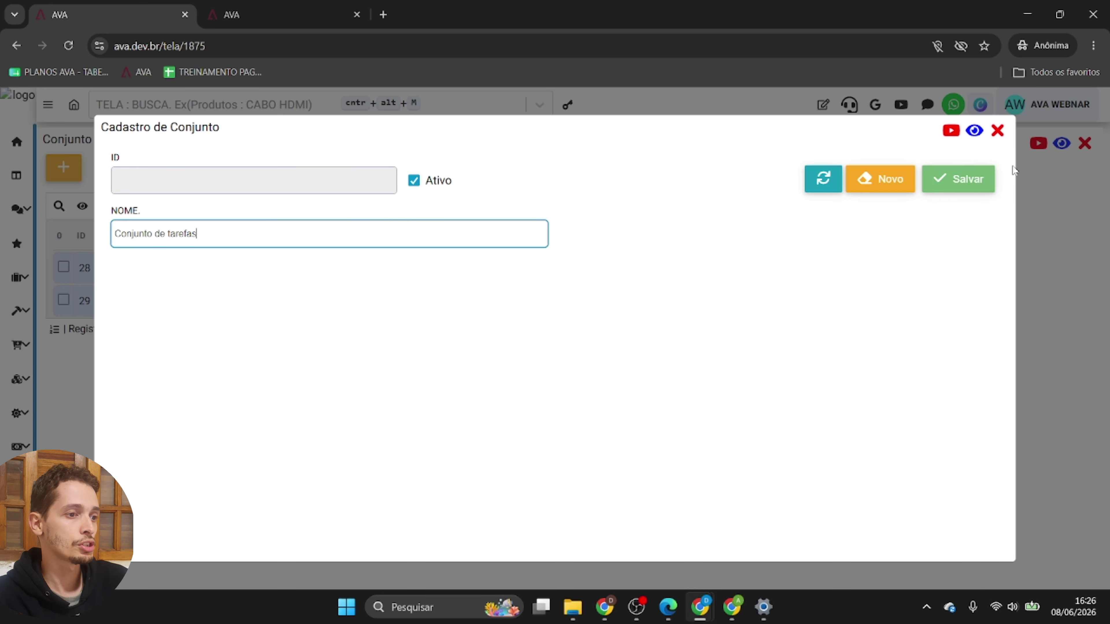
{"action": "left_click", "coordinate": [985, 179]}
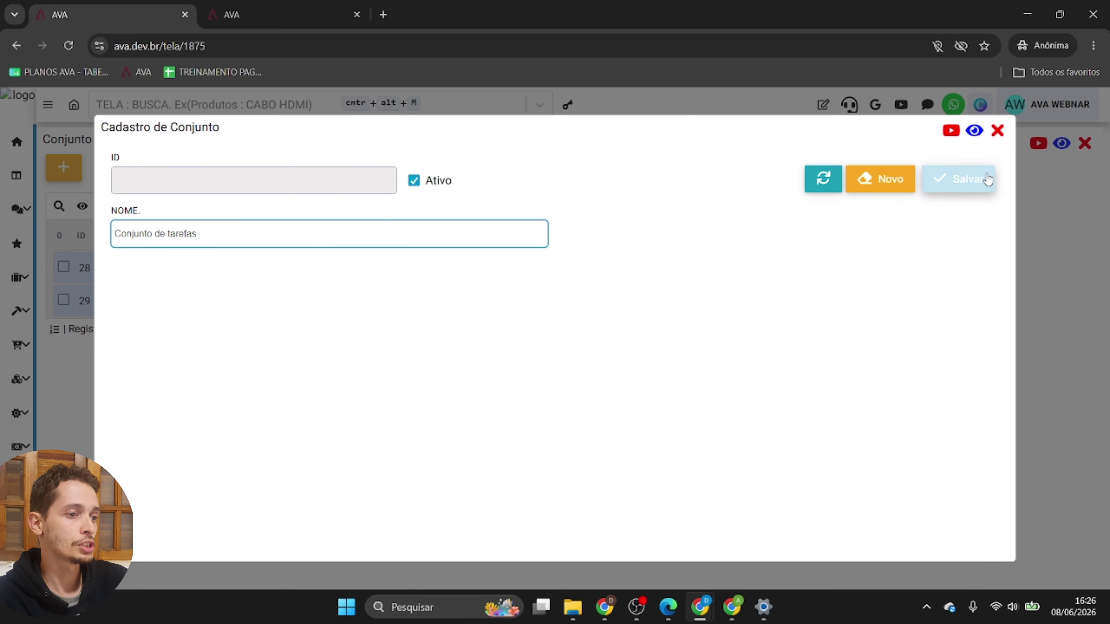
Step: Add the tasks Incluir móveis, Incluir locais dos hubs and Criar uma nova tarefa to the new set, and close its record
{"action": "left_click", "coordinate": [264, 296]}
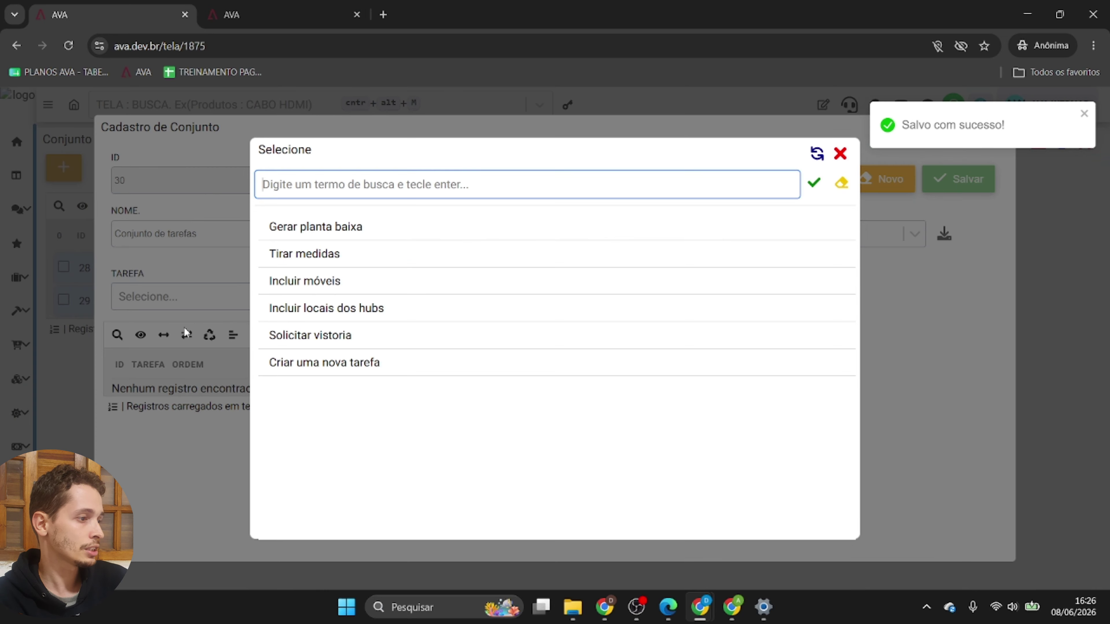
{"action": "left_click", "coordinate": [314, 295]}
{"action": "left_click", "coordinate": [330, 348]}
{"action": "left_click", "coordinate": [355, 397]}
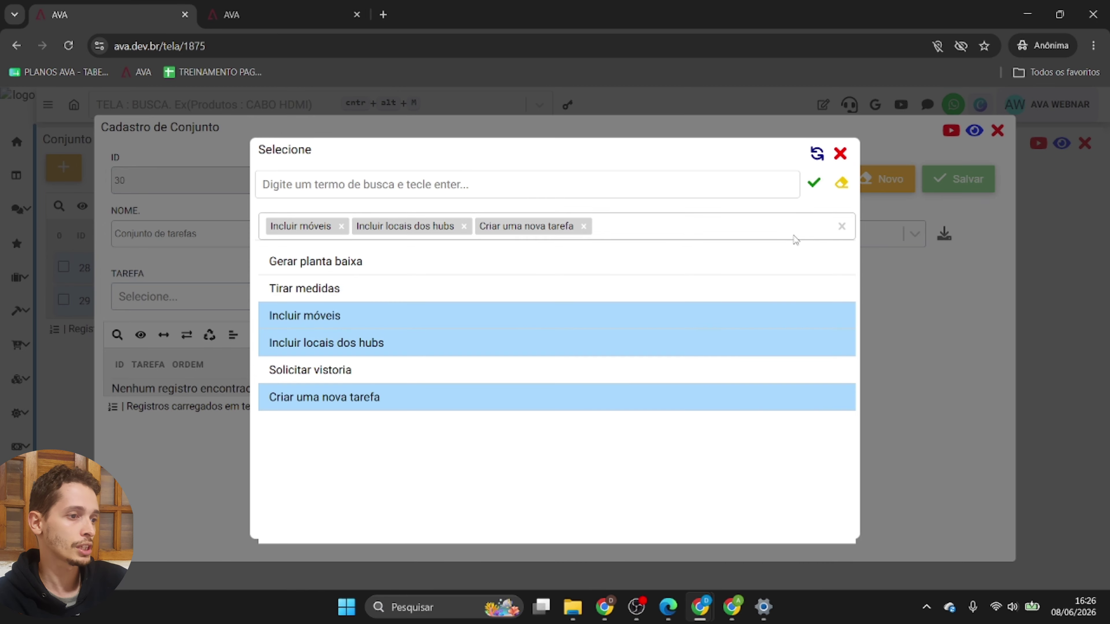
{"action": "left_click", "coordinate": [806, 192]}
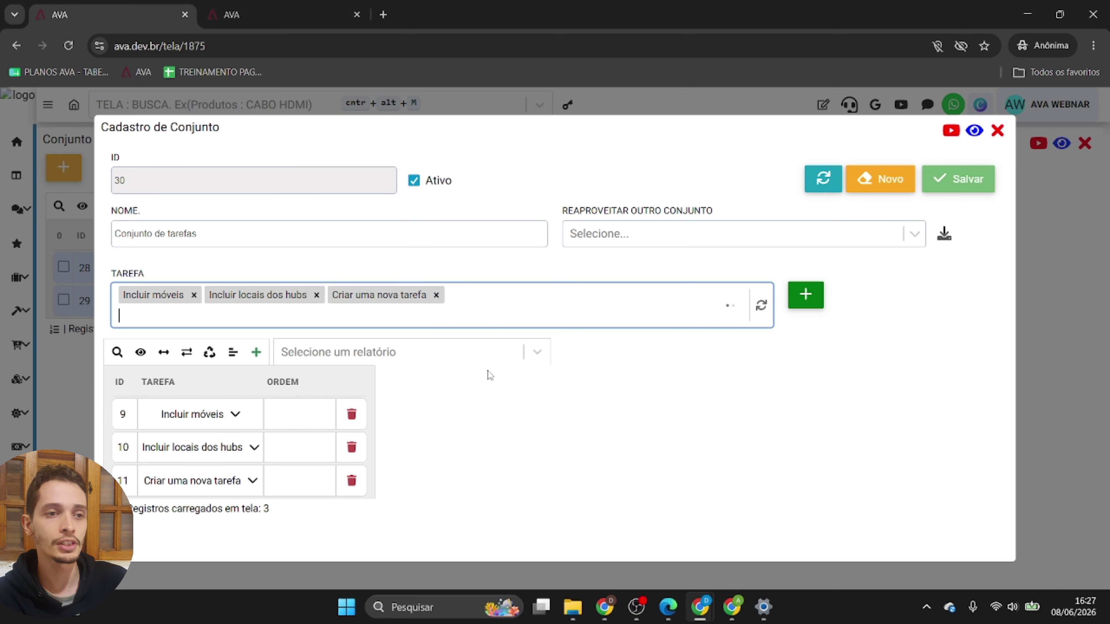
{"action": "left_click", "coordinate": [998, 129]}
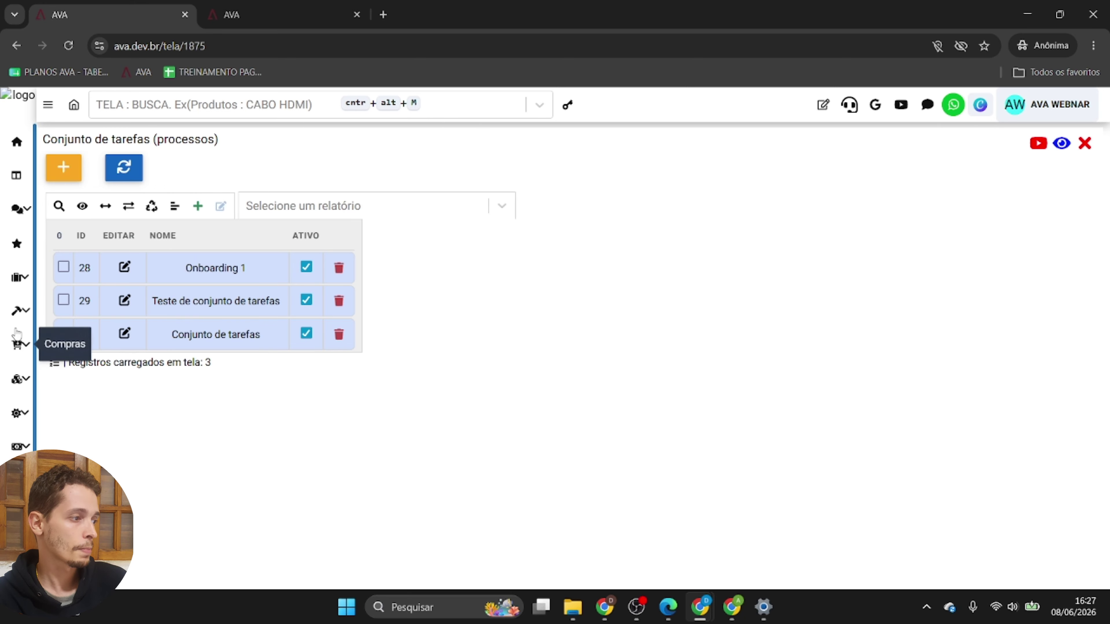
Step: Open the Fase de processo registry of the Obras module
{"action": "left_click", "coordinate": [18, 310]}
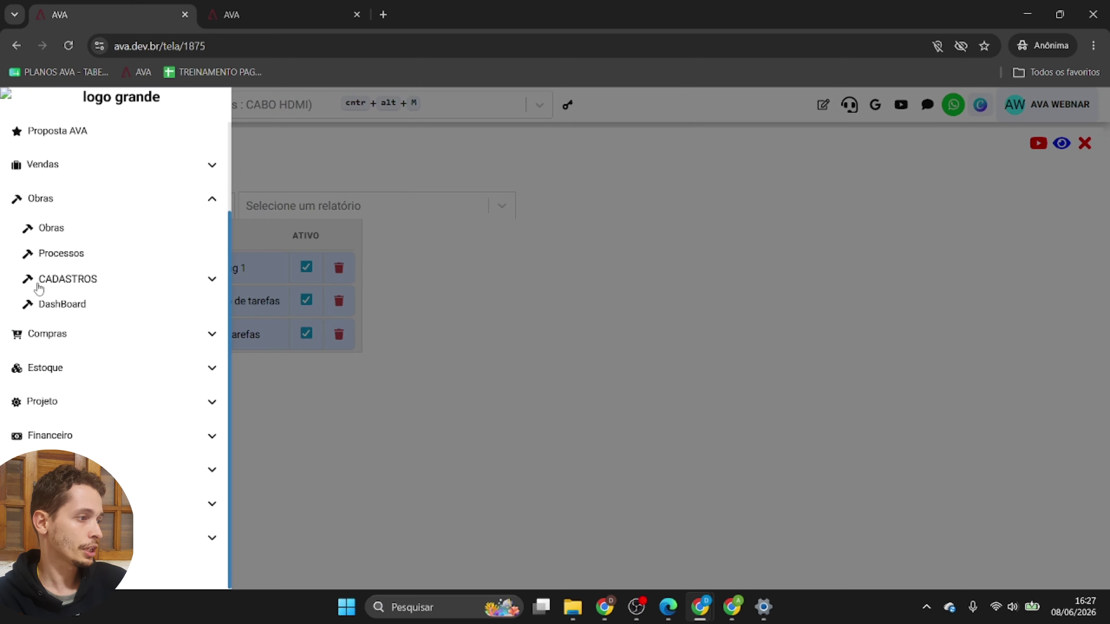
{"action": "left_click", "coordinate": [69, 282]}
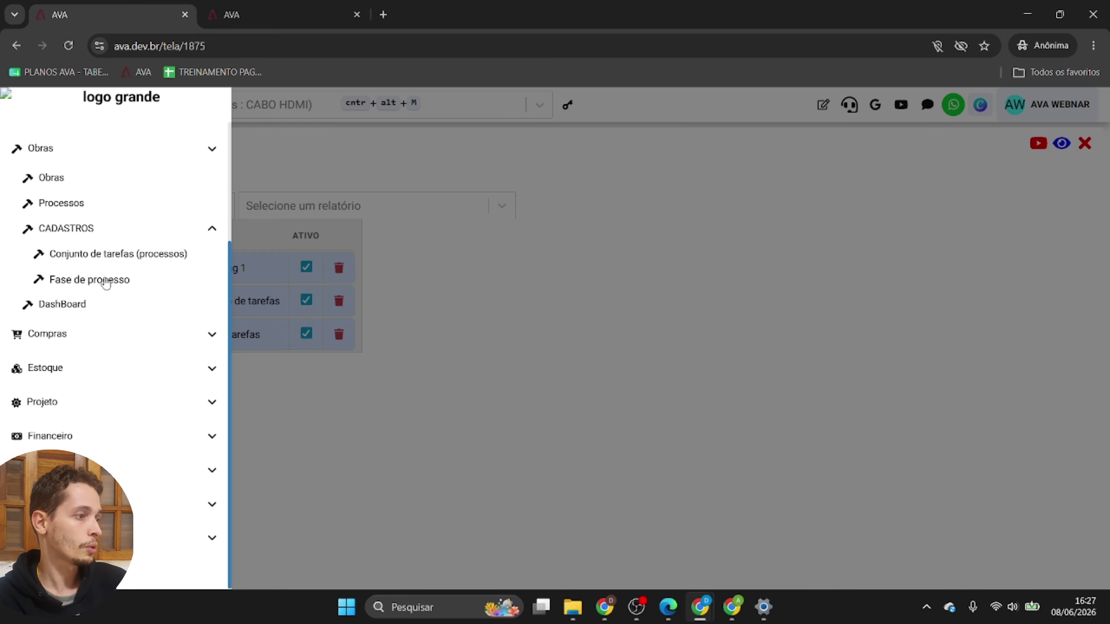
{"action": "left_click", "coordinate": [85, 282]}
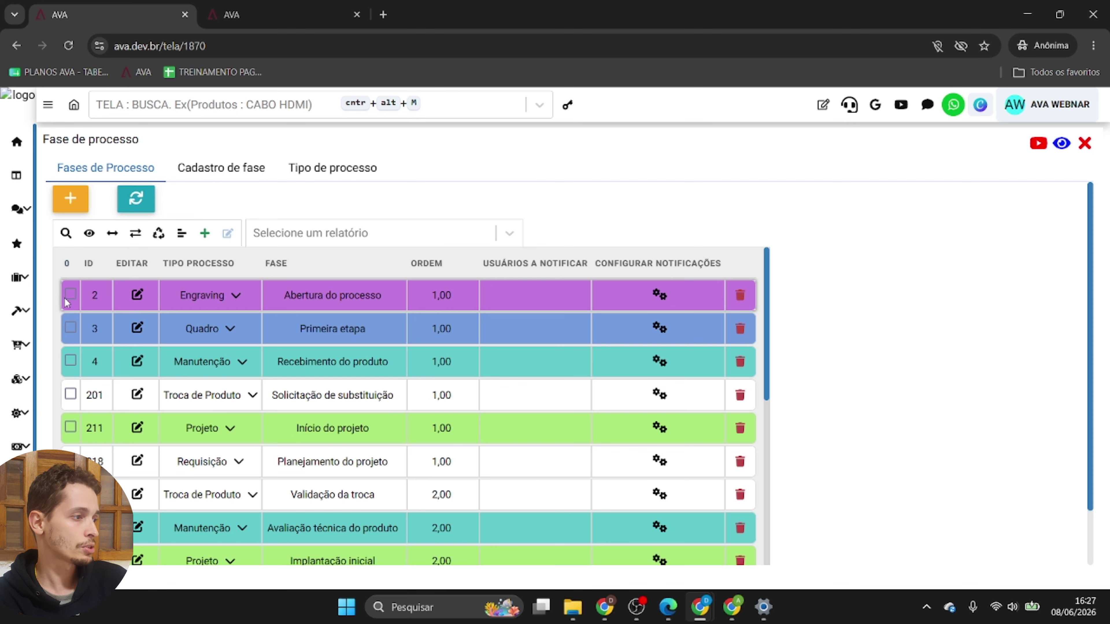
Step: Open a blank process phase record and examine its process type, phase name, order and funnel colour fields
{"action": "left_click", "coordinate": [71, 201]}
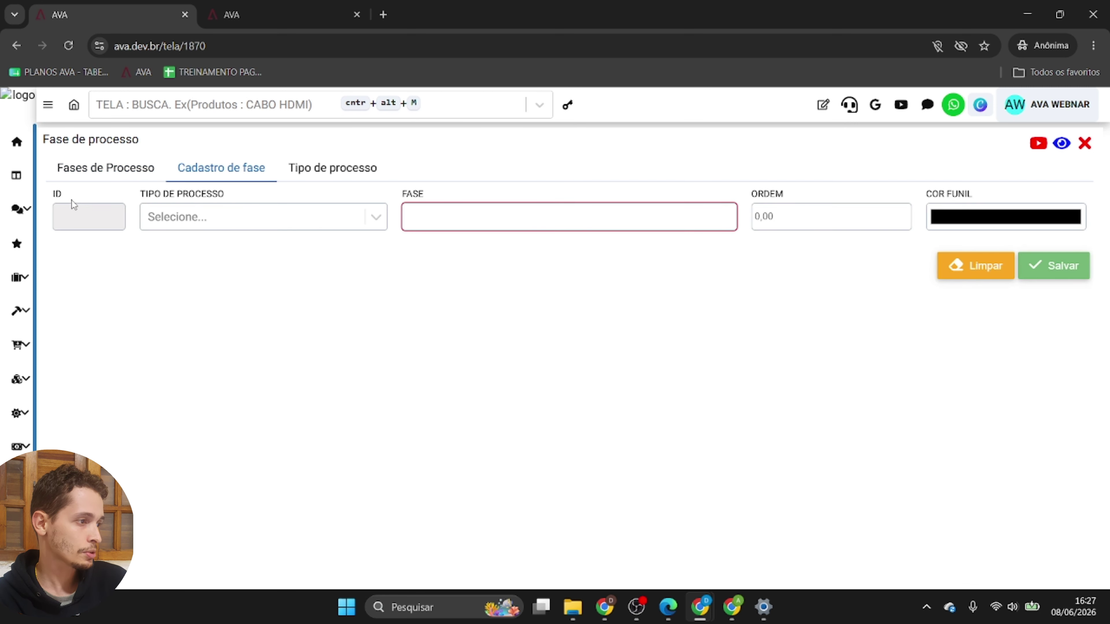
{"action": "left_click", "coordinate": [228, 222]}
{"action": "left_click", "coordinate": [231, 221]}
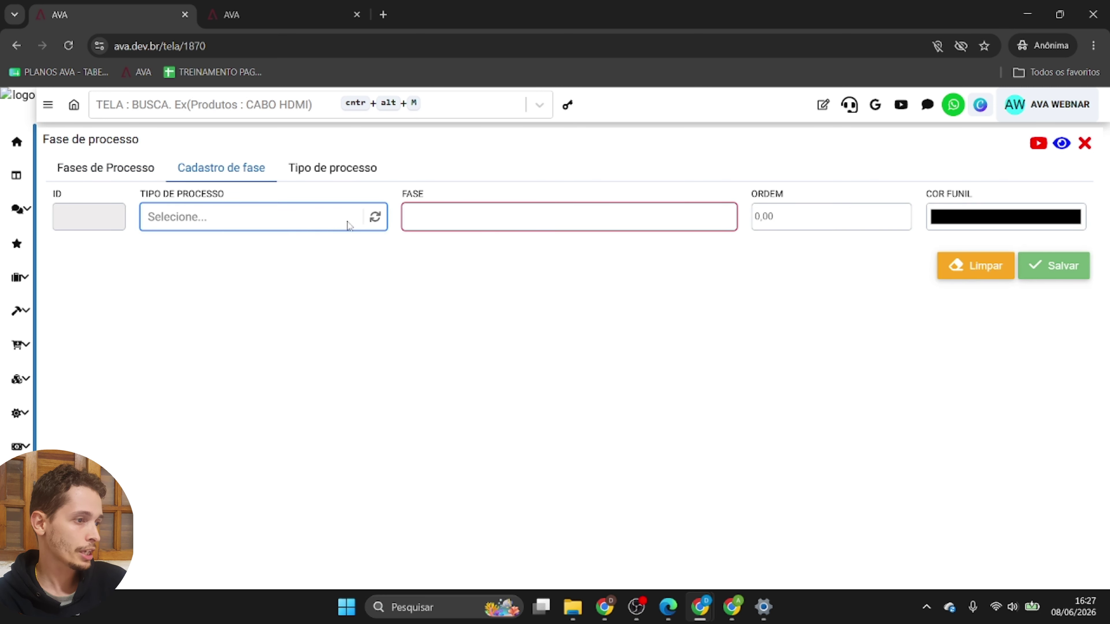
{"action": "left_click", "coordinate": [424, 218]}
{"action": "left_click", "coordinate": [798, 217]}
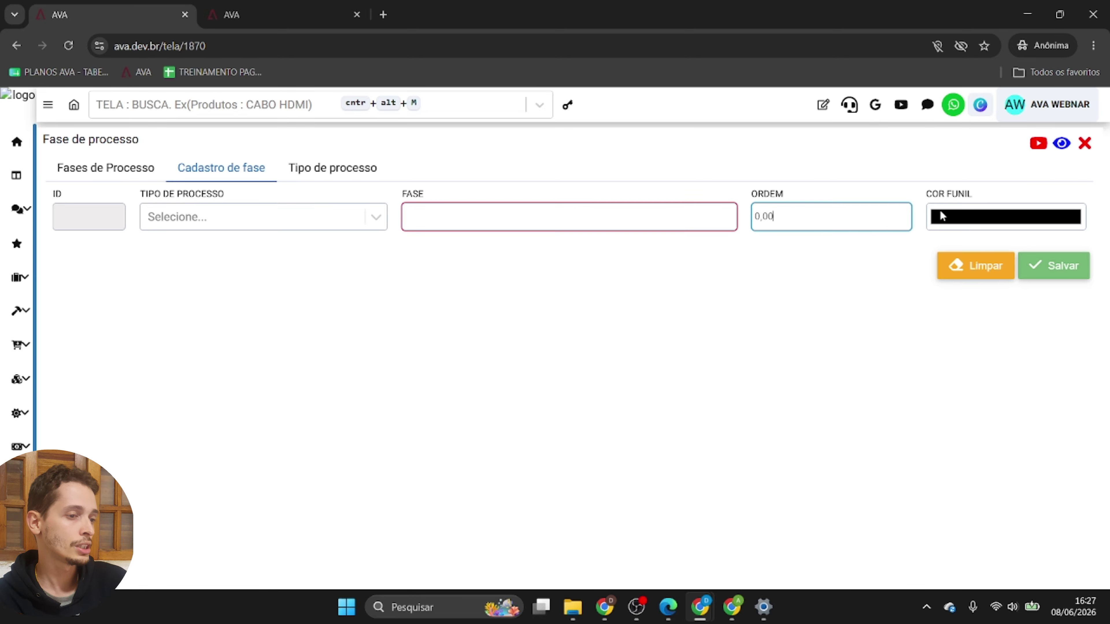
{"action": "left_click", "coordinate": [952, 221]}
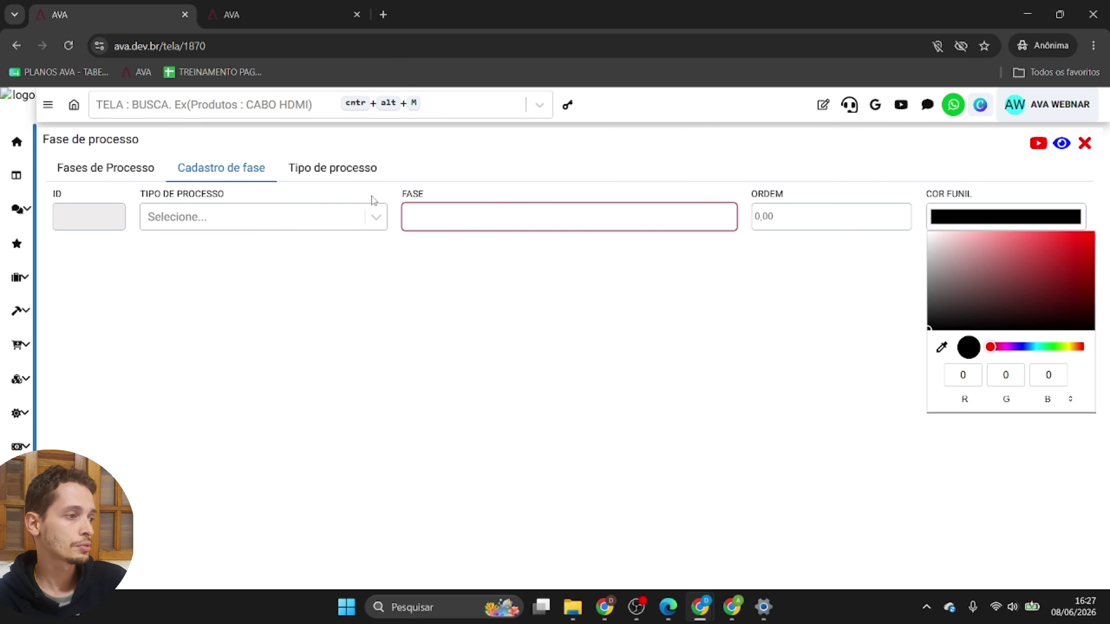
Step: Examine the registered process types and the list of profiles without access for Manutenção, closing that list without selecting any profile
{"action": "left_click", "coordinate": [332, 169]}
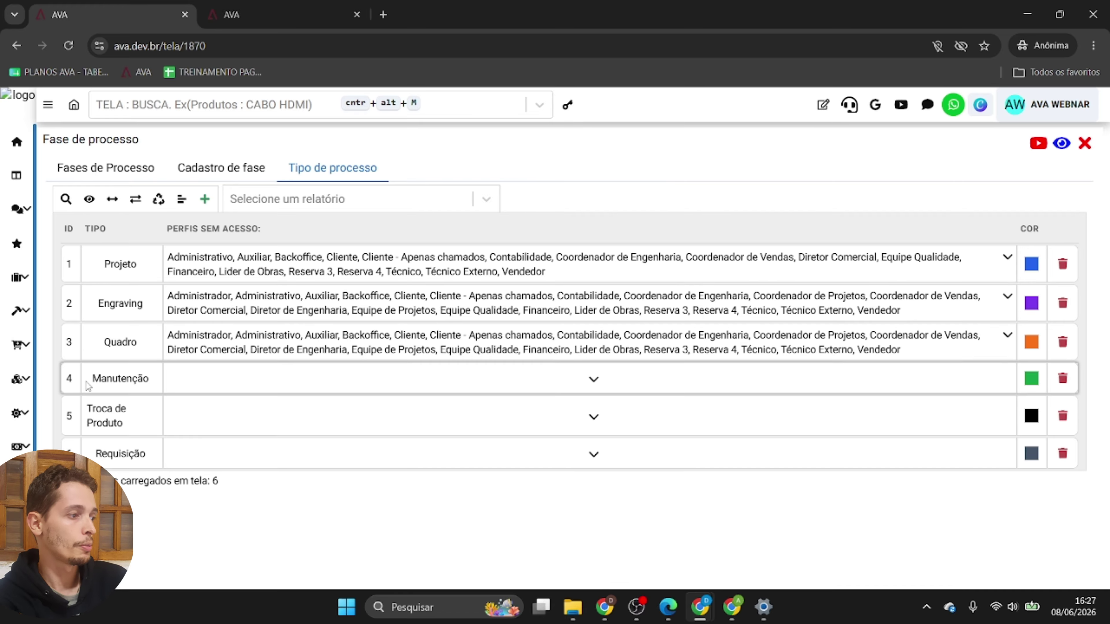
{"action": "scroll", "coordinate": [87, 382], "scroll_direction": "up", "scroll_amount": 5}
{"action": "scroll", "coordinate": [86, 383], "scroll_direction": "down", "scroll_amount": 4}
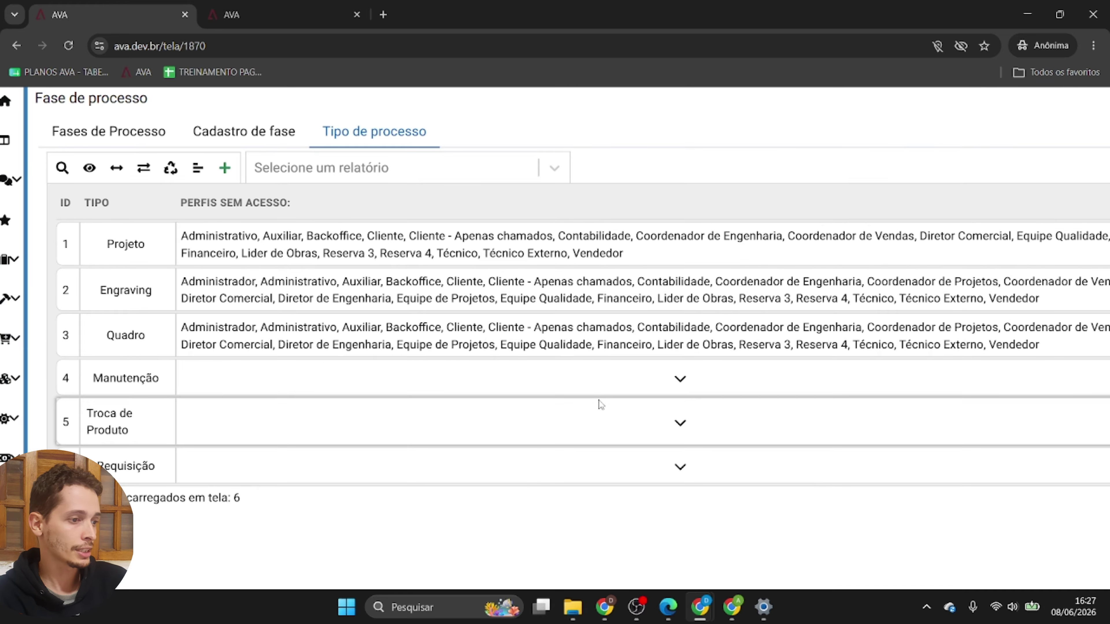
{"action": "left_click", "coordinate": [677, 378]}
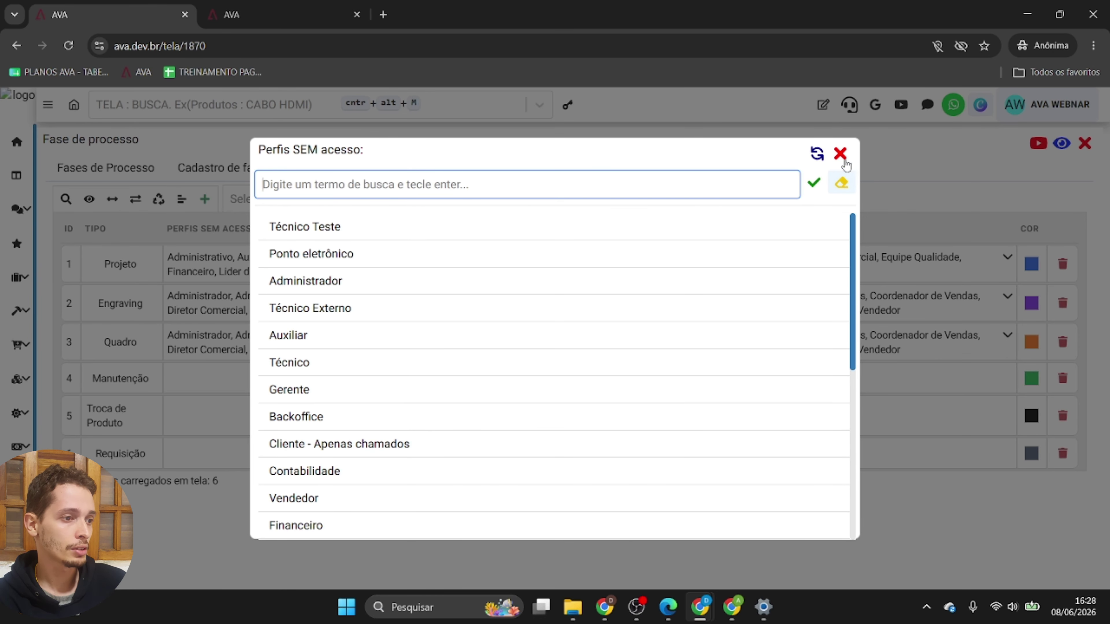
{"action": "left_click", "coordinate": [843, 158]}
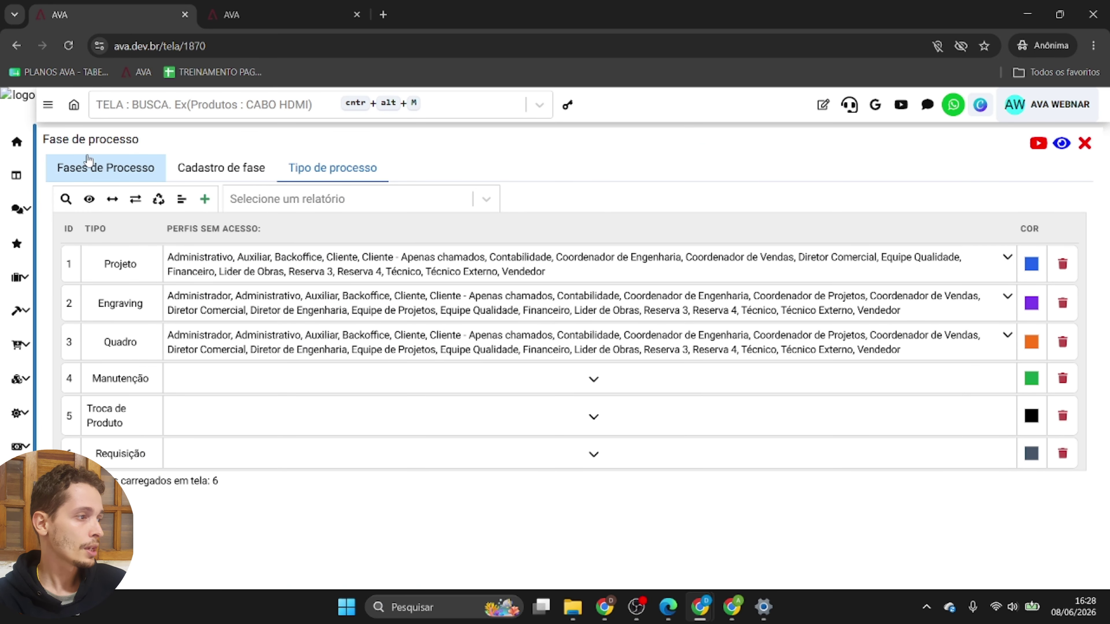
Step: Open the Obras dashboard and view the options of its Obra and Empresa filters, leaving both filters empty
{"action": "left_click", "coordinate": [18, 319]}
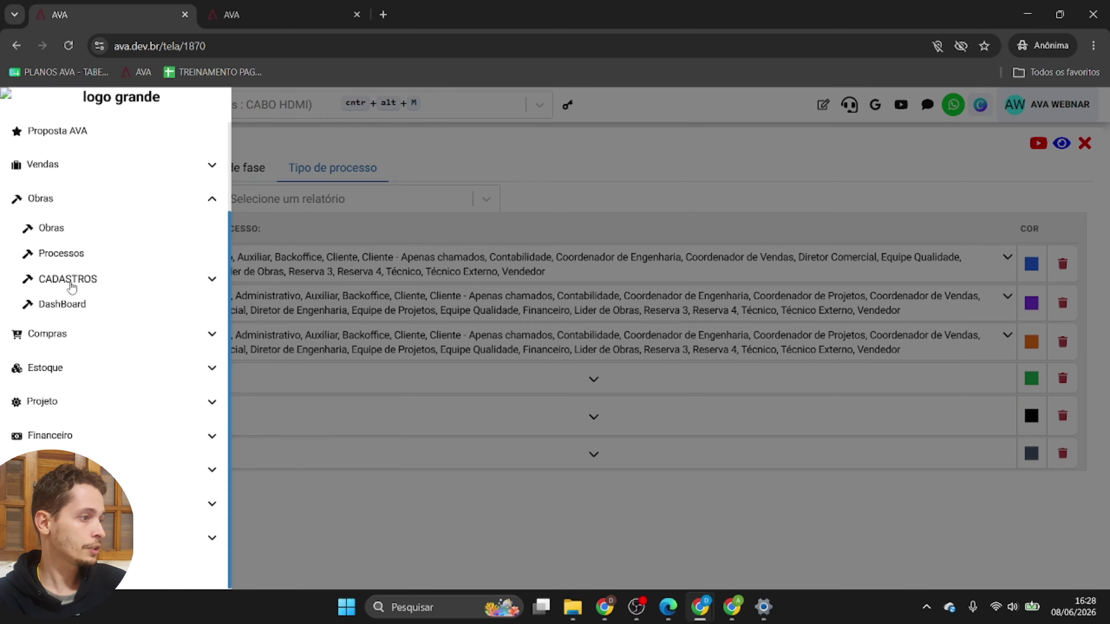
{"action": "left_click", "coordinate": [78, 304]}
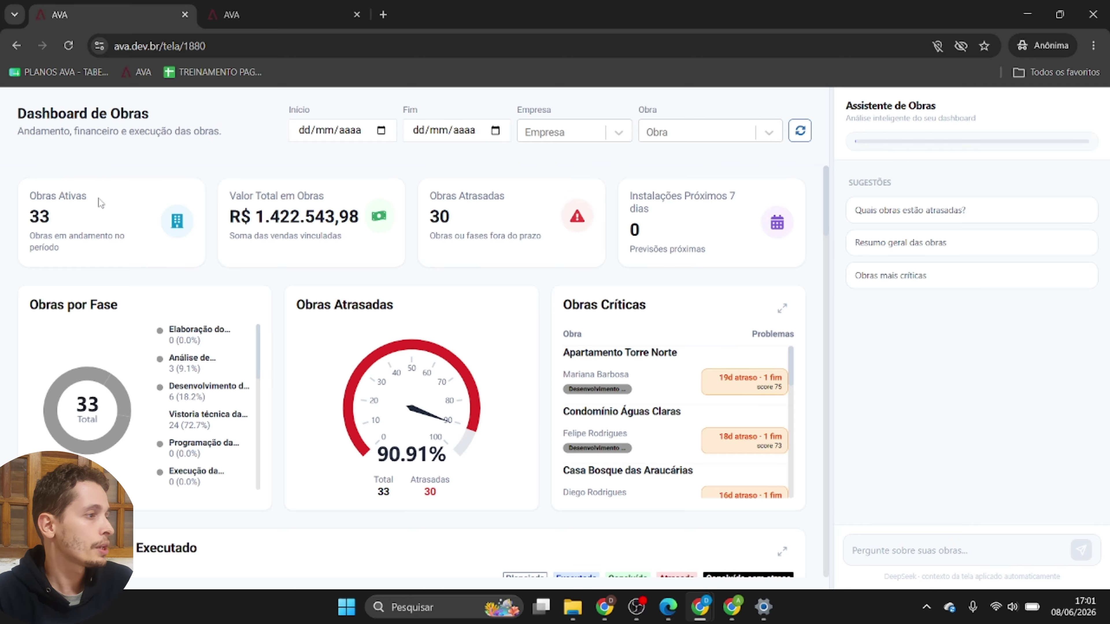
{"action": "scroll", "coordinate": [86, 136], "scroll_direction": "up", "scroll_amount": 2}
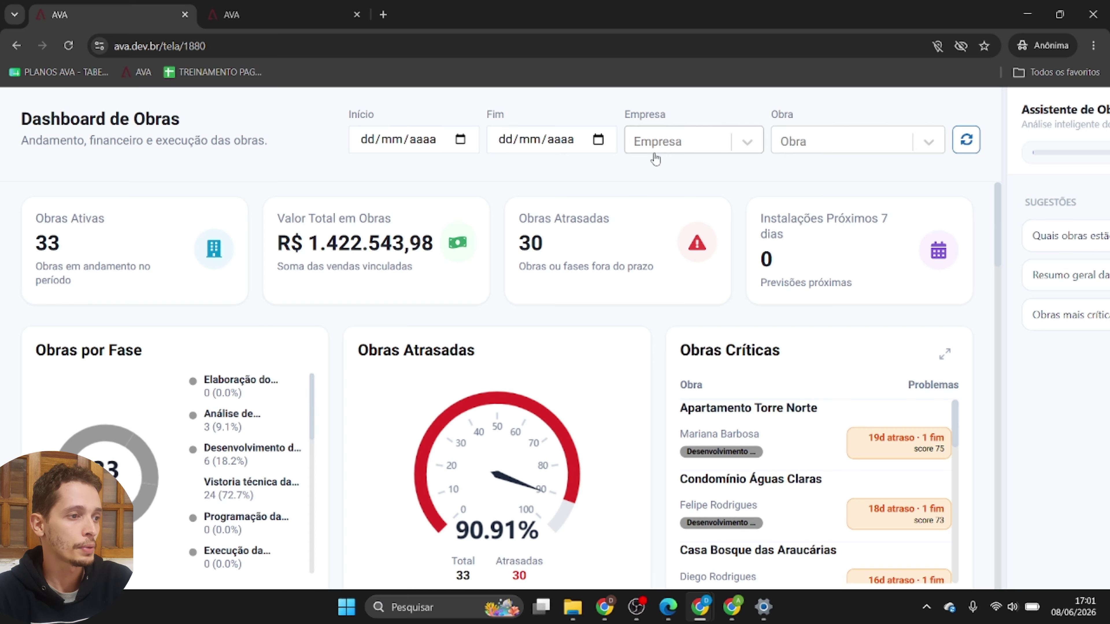
{"action": "left_click", "coordinate": [879, 140]}
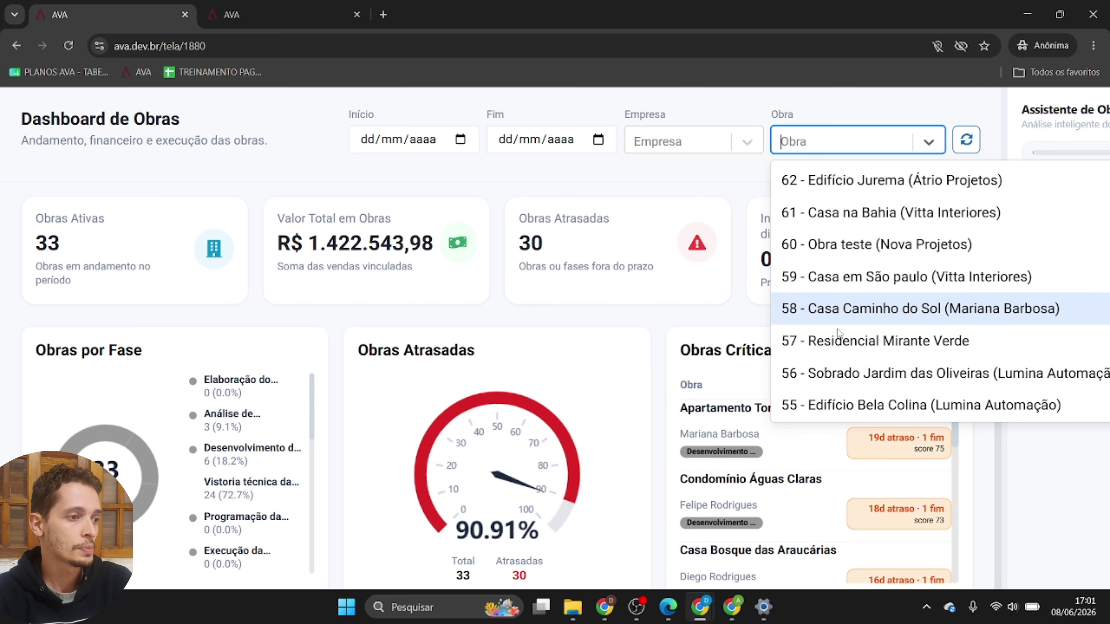
{"action": "left_click", "coordinate": [753, 152]}
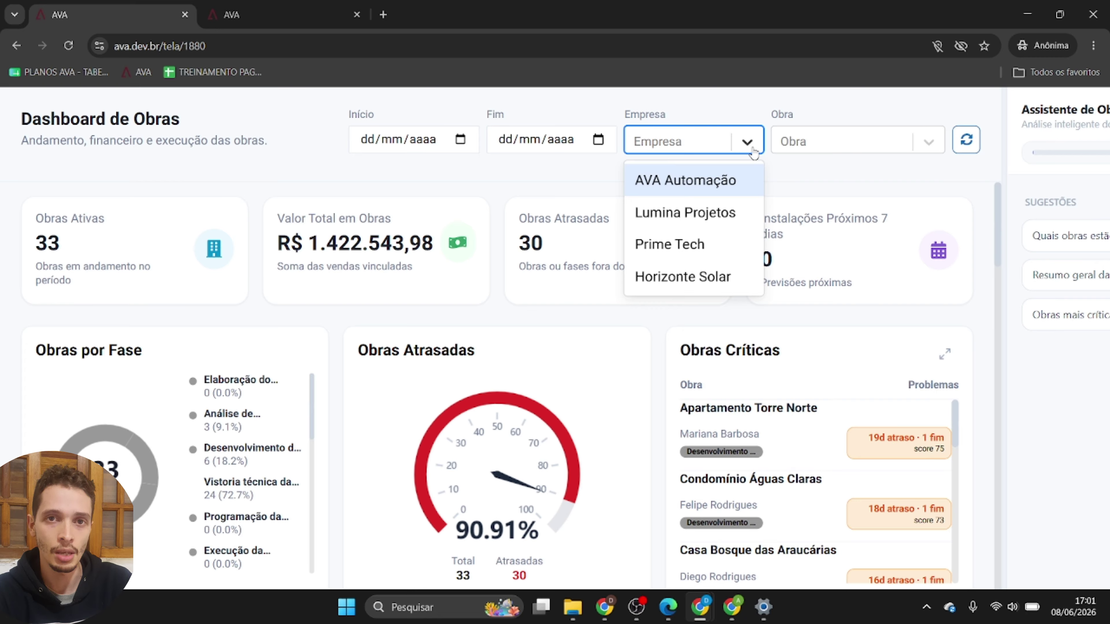
{"action": "left_click", "coordinate": [513, 153]}
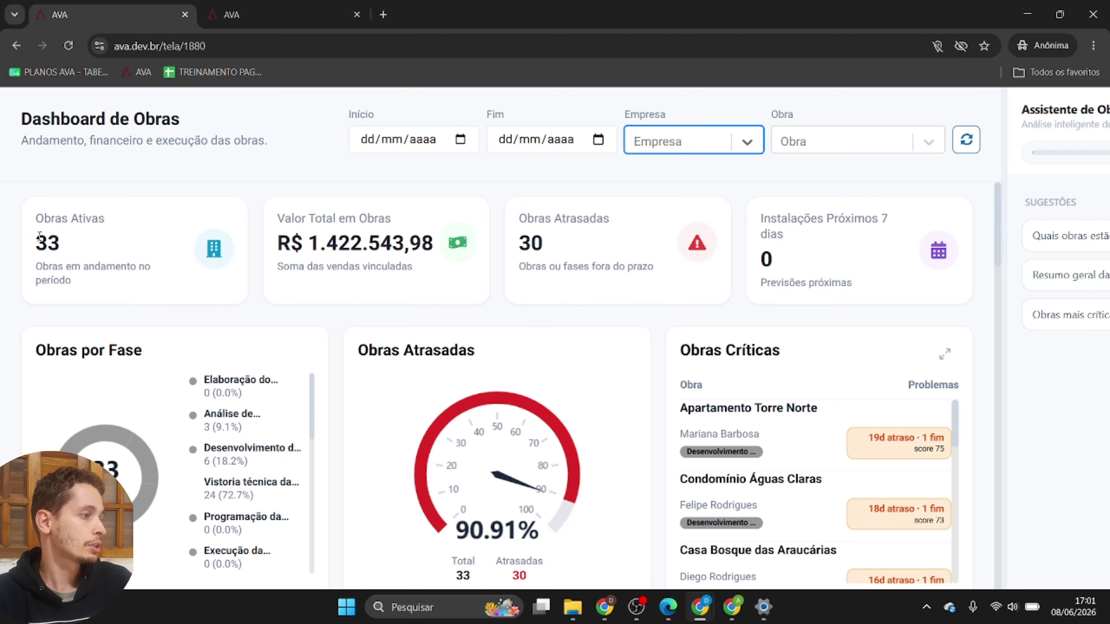
Step: Examine the dashboard's summary cards for active works, total value, delayed works and installations in the next 7 days
{"action": "scroll", "coordinate": [39, 236], "scroll_direction": "up", "scroll_amount": 5}
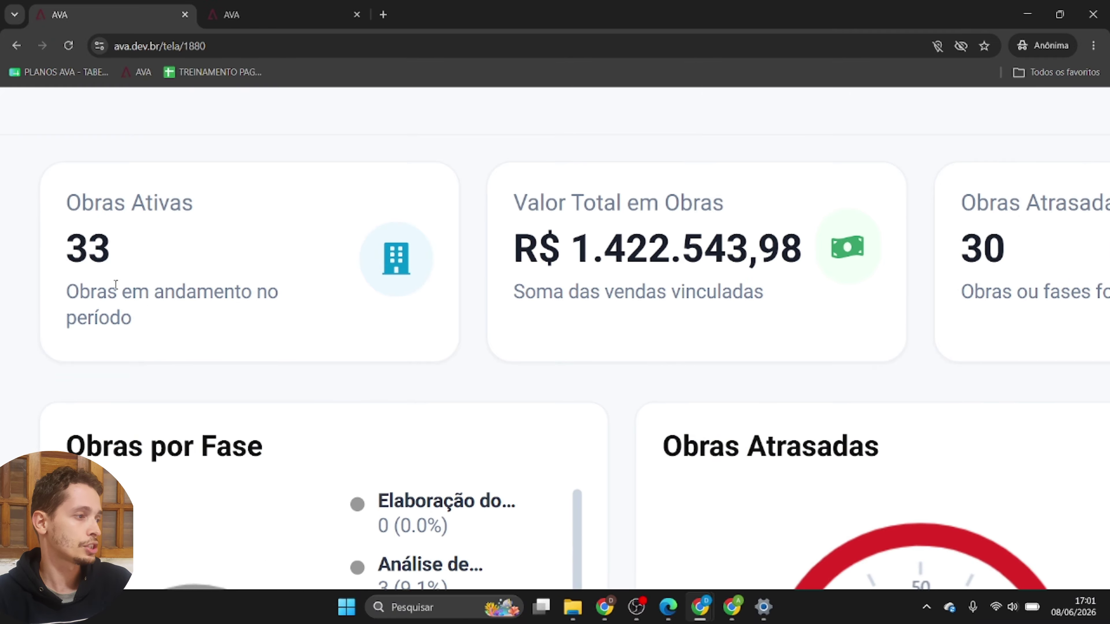
{"action": "scroll", "coordinate": [194, 288], "scroll_direction": "down", "scroll_amount": 5}
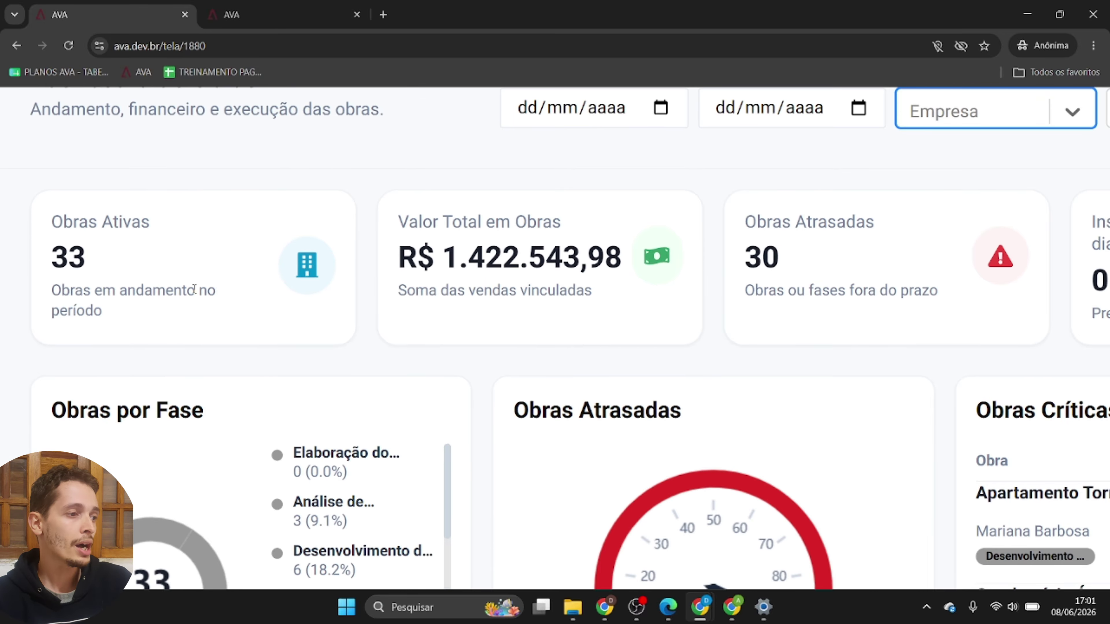
{"action": "scroll", "coordinate": [194, 288], "scroll_direction": "right", "scroll_amount": 3}
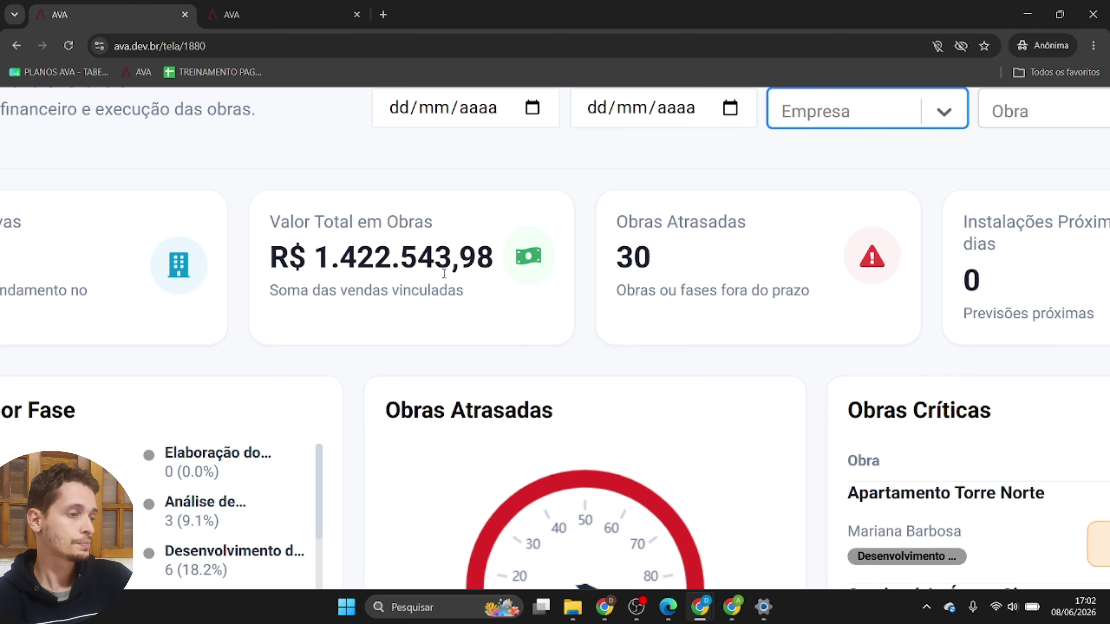
{"action": "scroll", "coordinate": [775, 267], "scroll_direction": "right", "scroll_amount": 3}
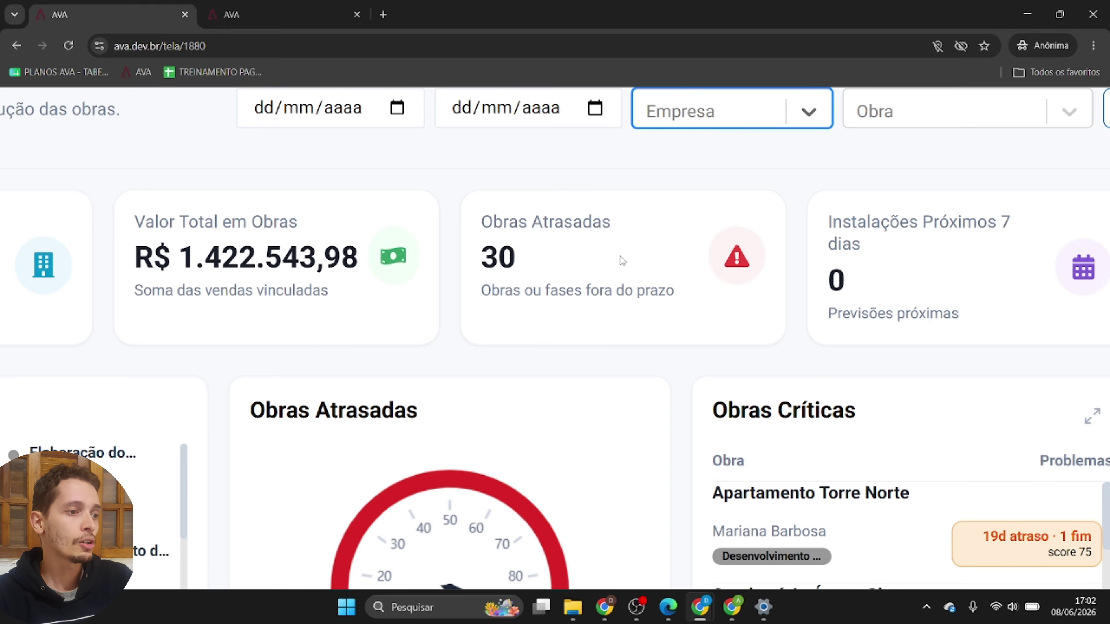
{"action": "scroll", "coordinate": [622, 261], "scroll_direction": "right", "scroll_amount": 5}
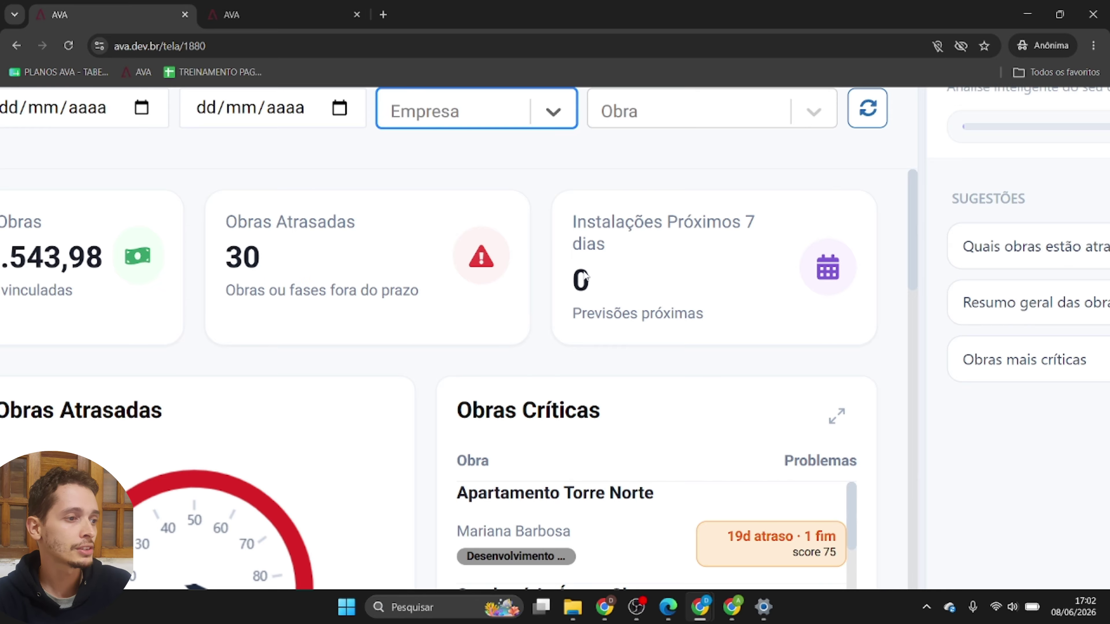
{"action": "key", "text": "ctrl+0"}
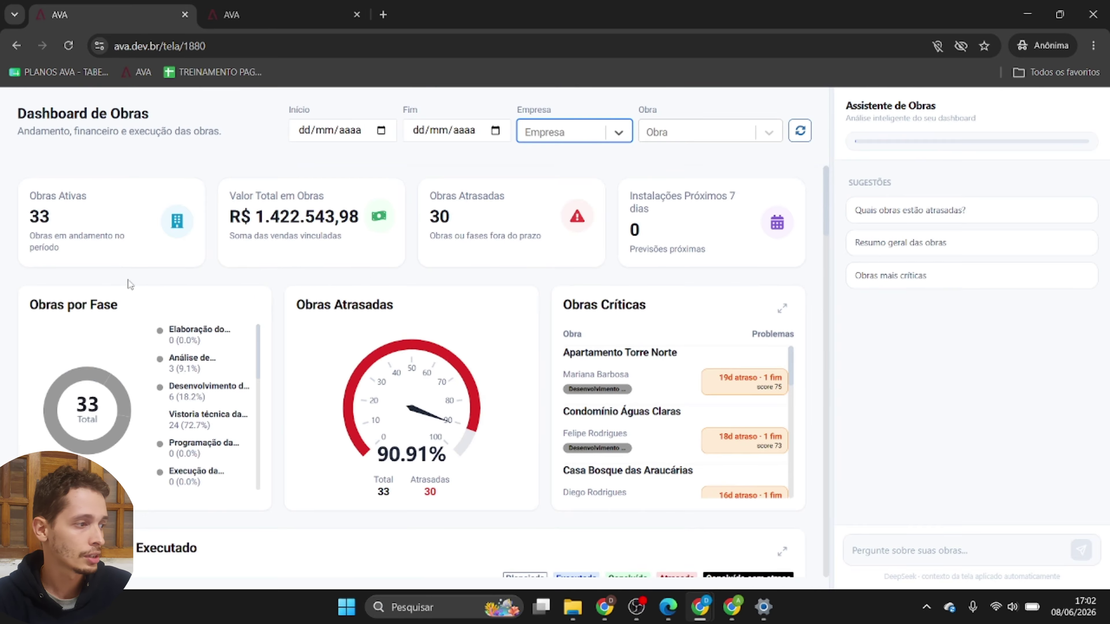
Step: Examine the Obras por Fase chart with its phase breakdown, and the Obras Atrasadas gauge
{"action": "scroll", "coordinate": [112, 283], "scroll_direction": "down", "scroll_amount": 1}
{"action": "scroll", "coordinate": [27, 330], "scroll_direction": "down", "scroll_amount": 1}
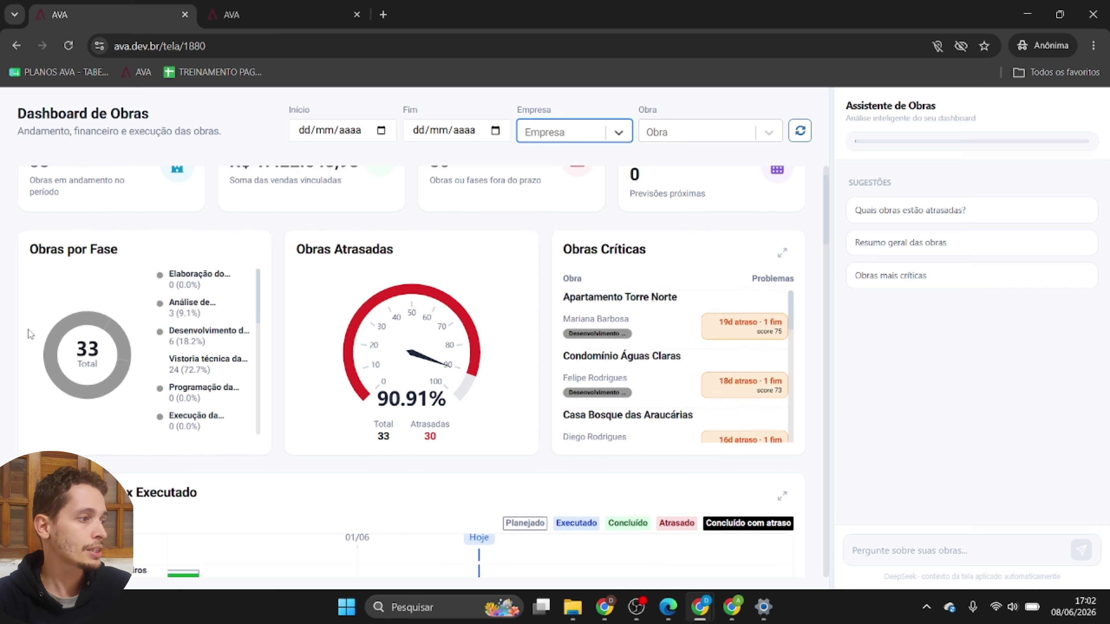
{"action": "key", "text": "ctrl+plus"}
{"action": "key", "text": "ctrl+plus"}
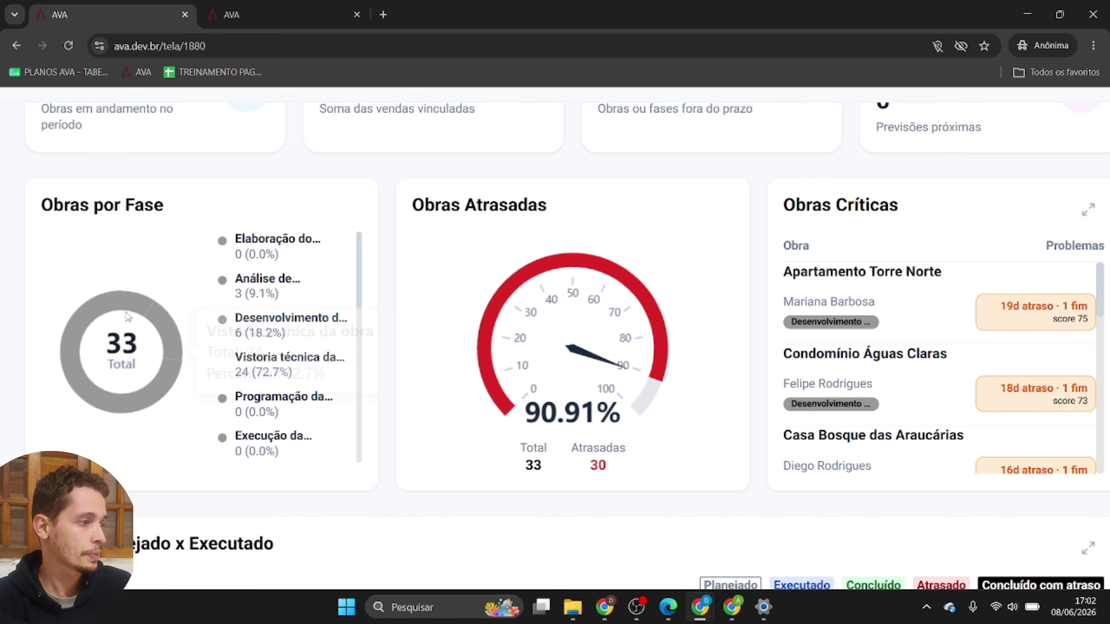
{"action": "mouse_move", "coordinate": [142, 313]}
{"action": "mouse_move", "coordinate": [166, 330]}
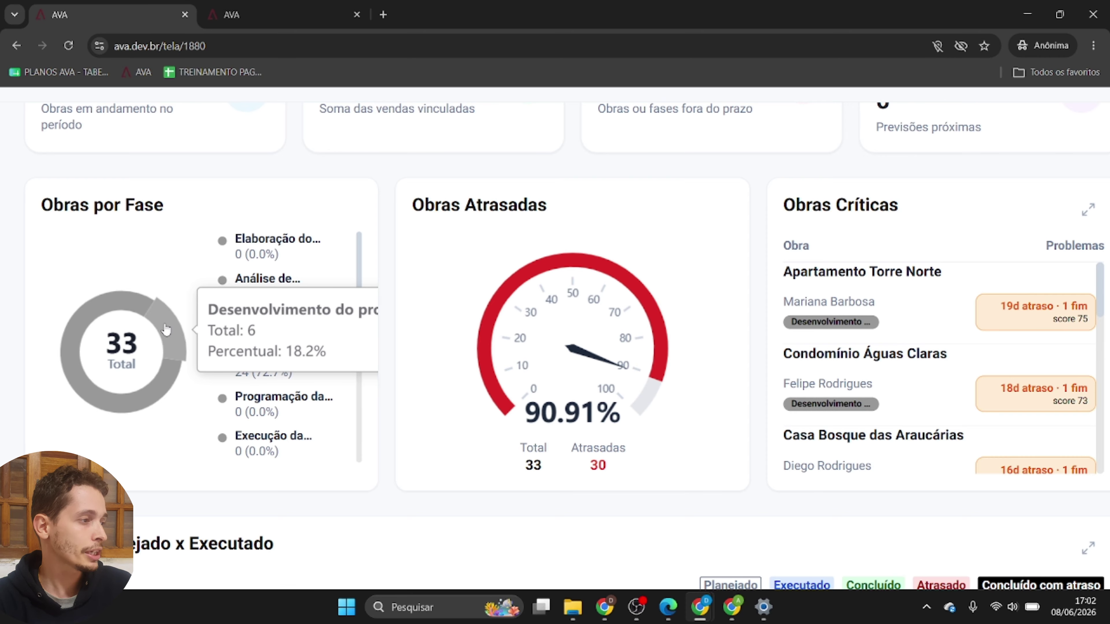
{"action": "mouse_move", "coordinate": [112, 369]}
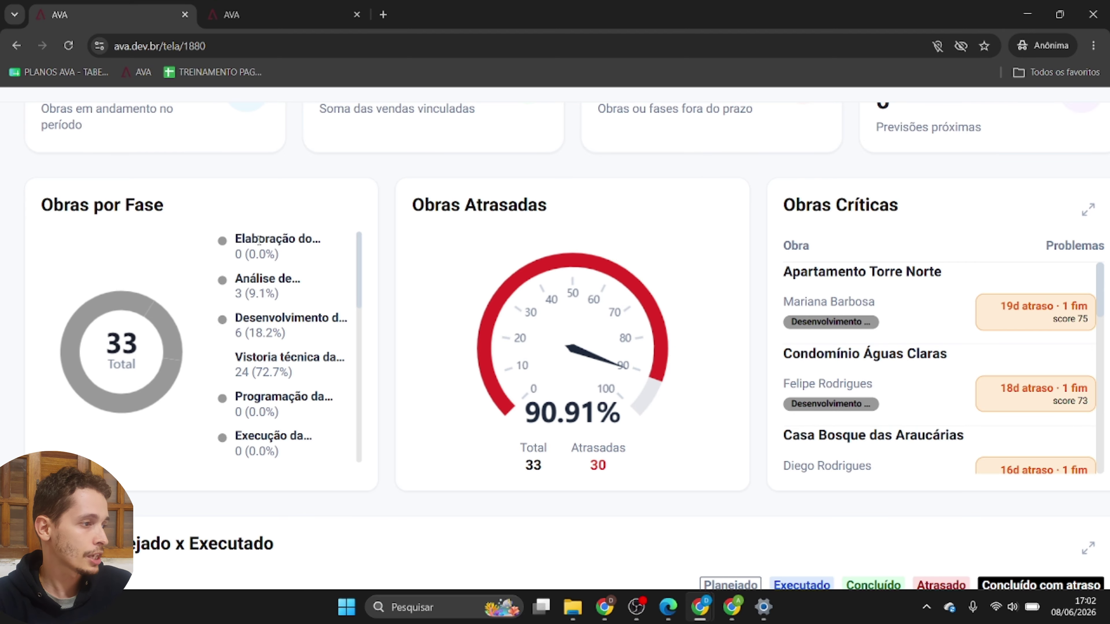
{"action": "scroll", "coordinate": [261, 239], "scroll_direction": "up", "scroll_amount": 1}
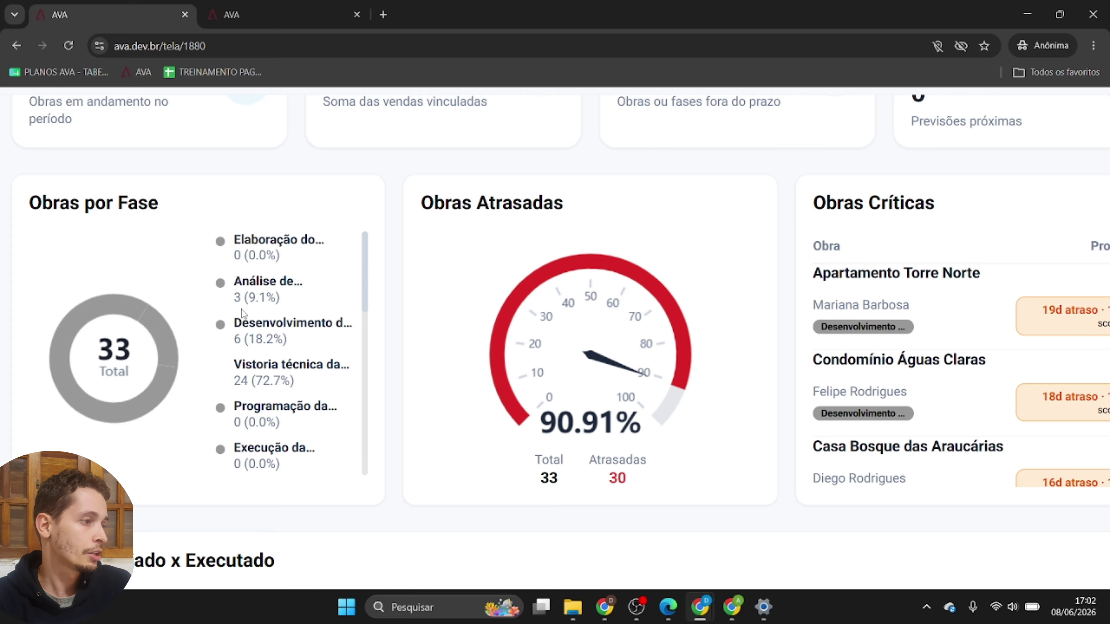
{"action": "scroll", "coordinate": [241, 309], "scroll_direction": "up", "scroll_amount": 2}
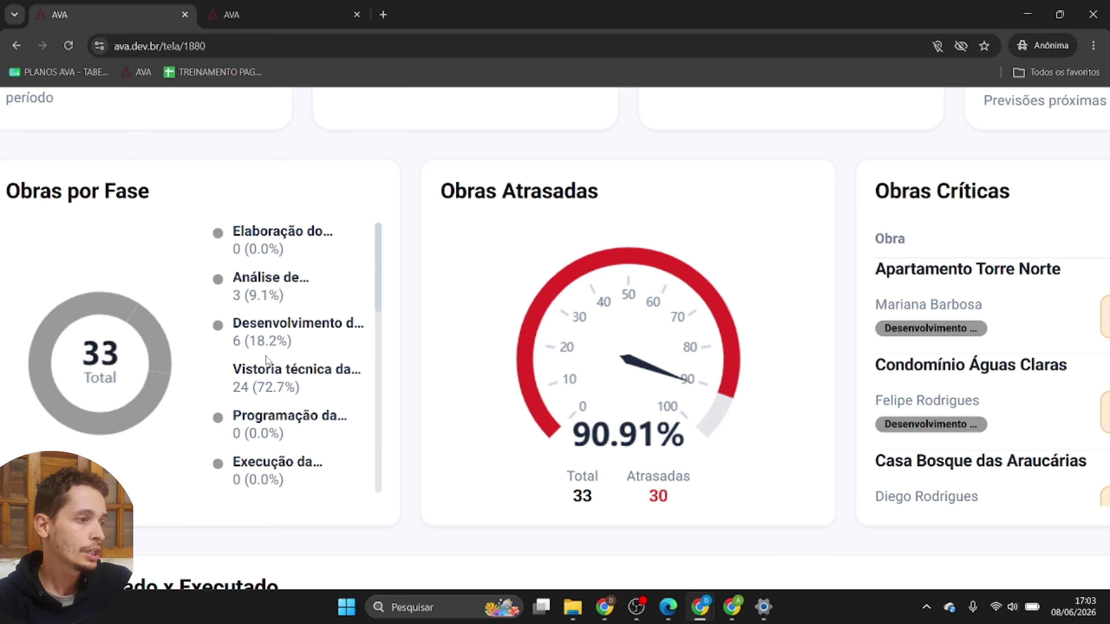
{"action": "key", "text": "ctrl+minus"}
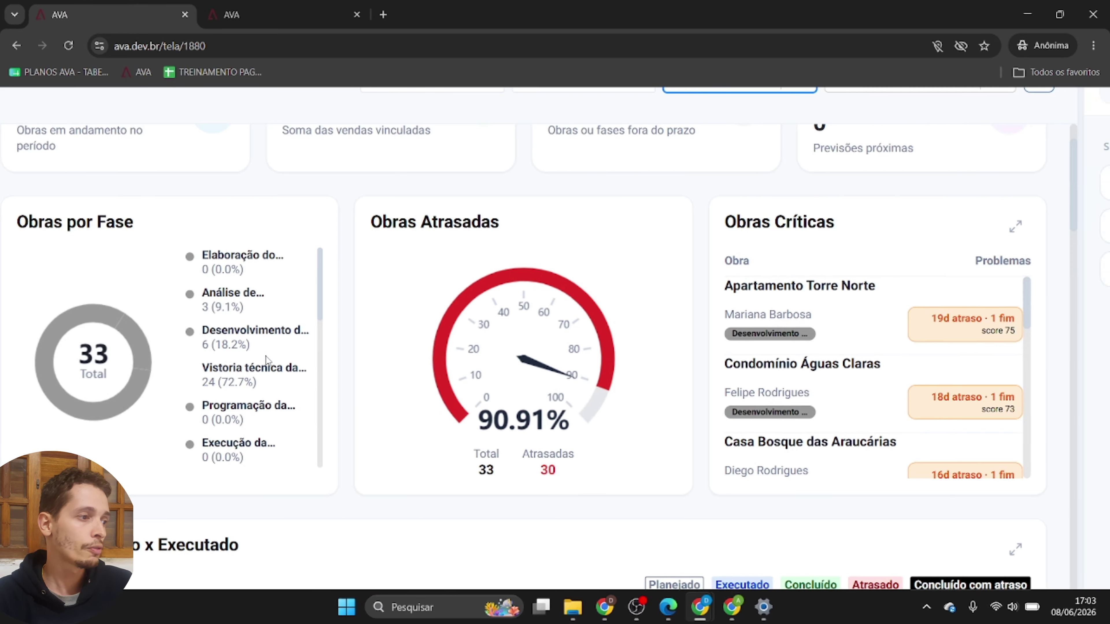
{"action": "key", "text": "ctrl+plus"}
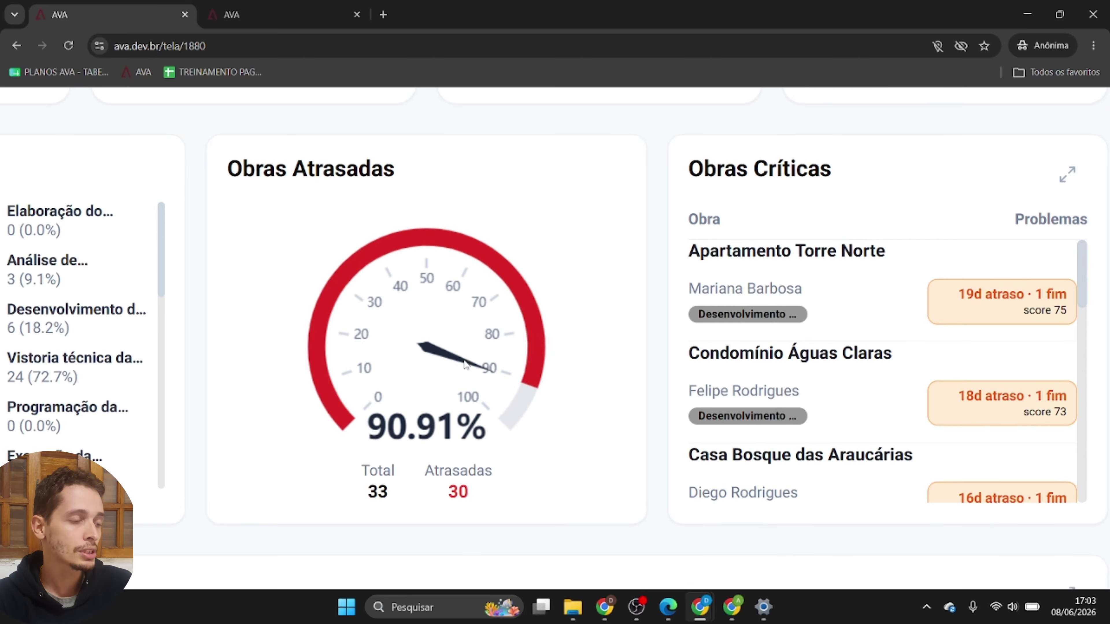
Step: Expand the Obras Críticas list and examine the delay, overdue-phase and score entries in its Problemas column
{"action": "key", "text": "ctrl+minus"}
{"action": "key", "text": "ctrl+minus"}
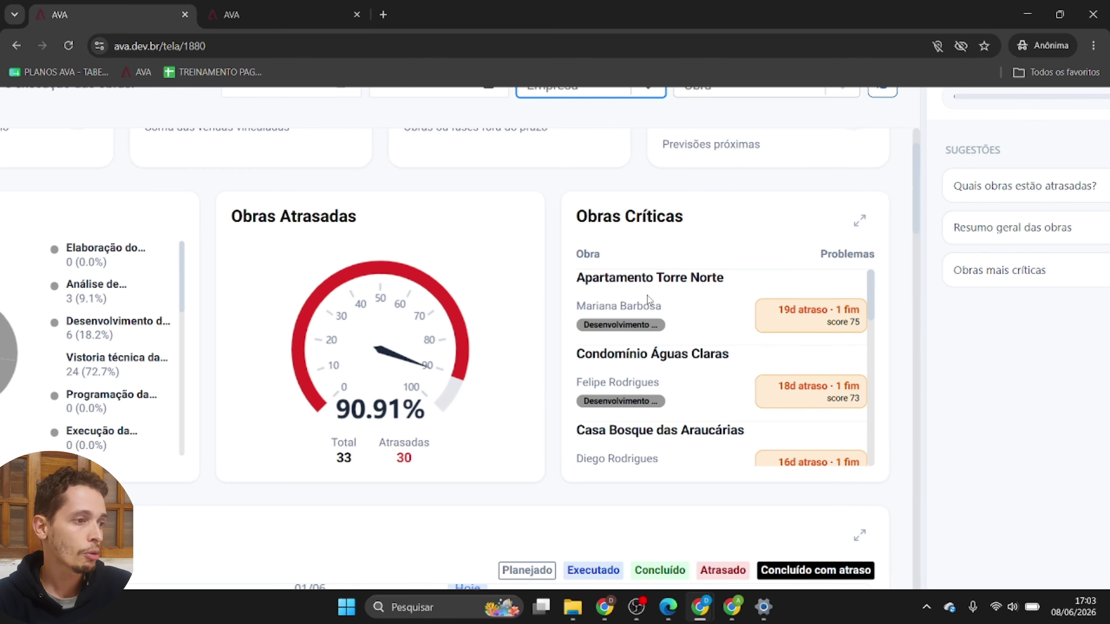
{"action": "mouse_move", "coordinate": [641, 372]}
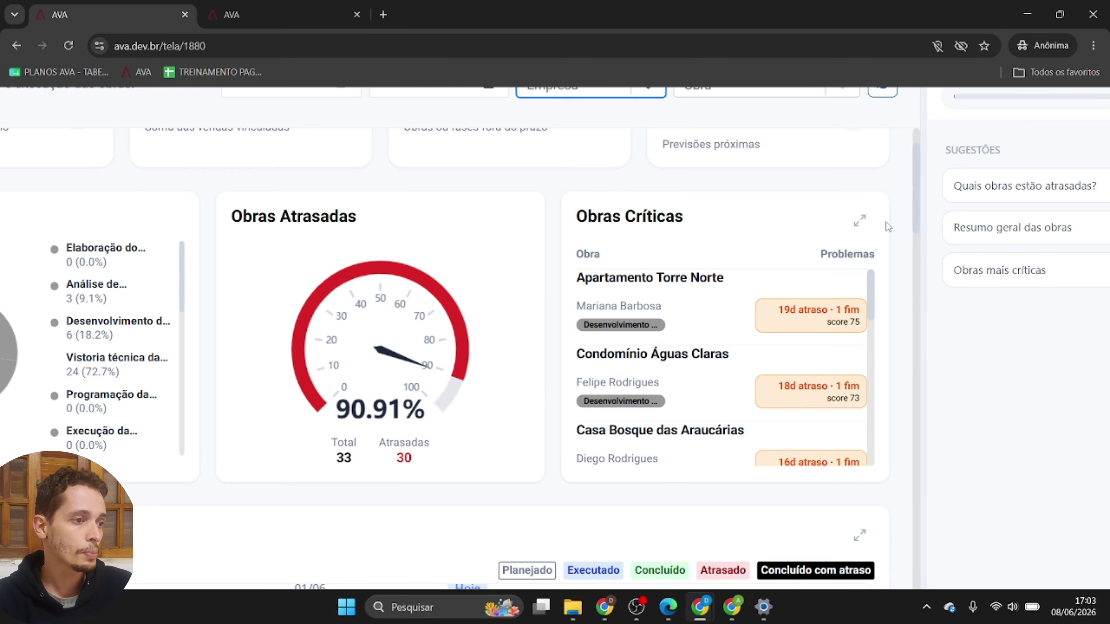
{"action": "left_click", "coordinate": [859, 221]}
{"action": "left_click", "coordinate": [859, 220]}
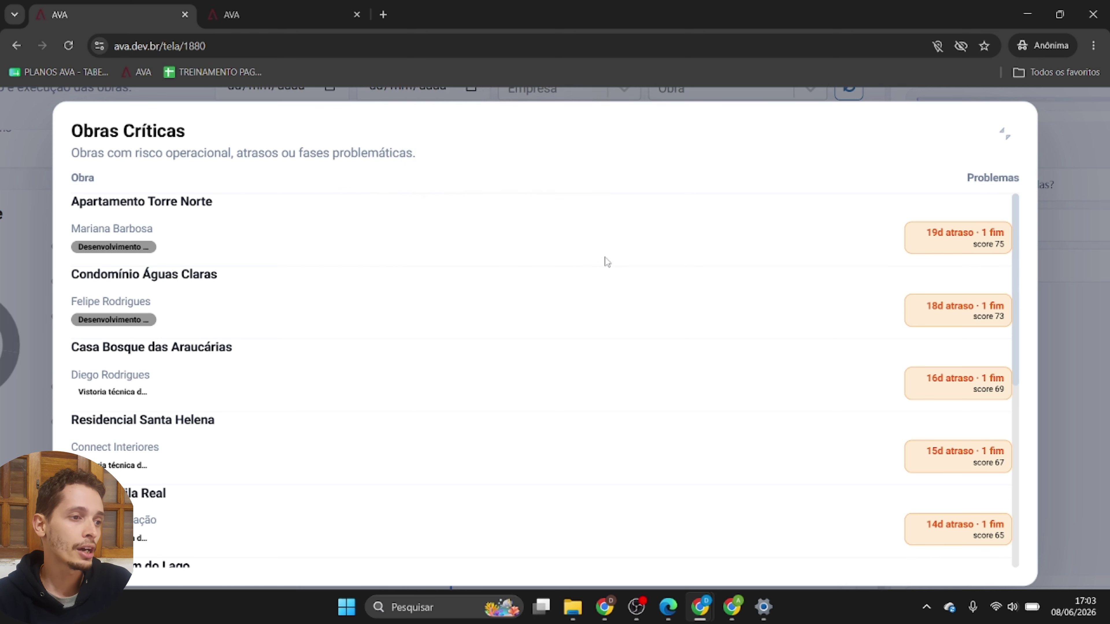
{"action": "mouse_move", "coordinate": [604, 257]}
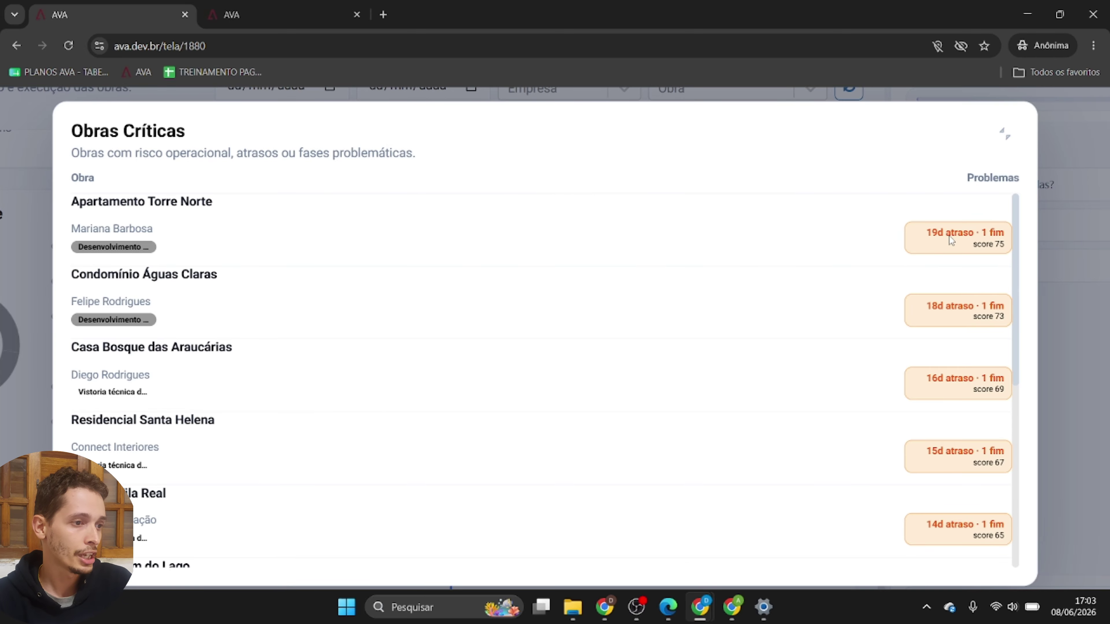
{"action": "scroll", "coordinate": [970, 239], "scroll_direction": "up", "scroll_amount": 3}
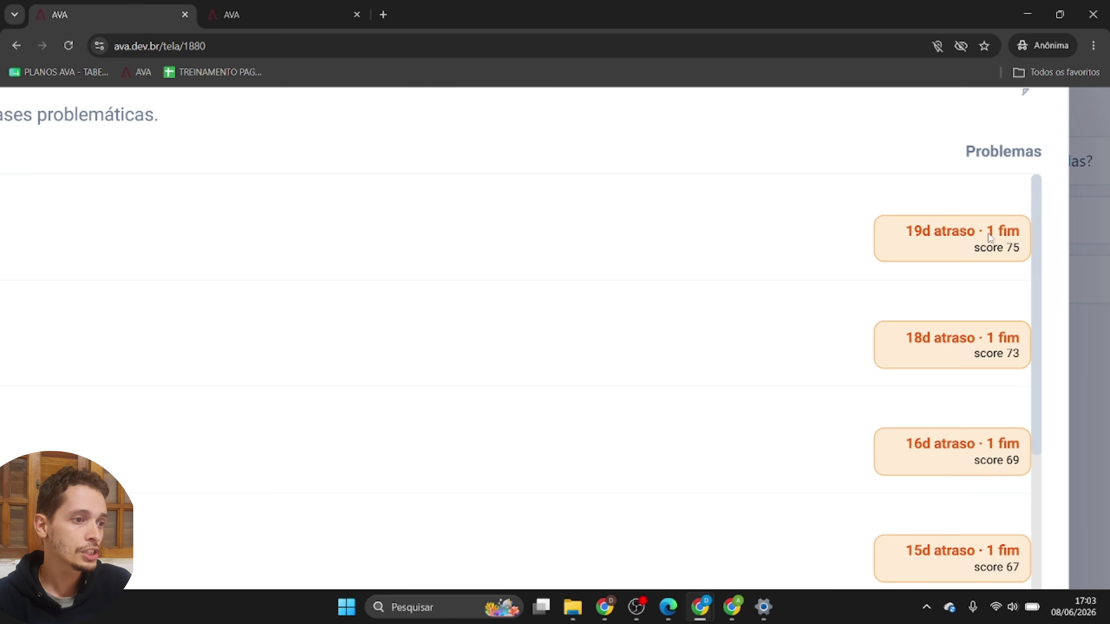
{"action": "scroll", "coordinate": [857, 240], "scroll_direction": "down", "scroll_amount": 3}
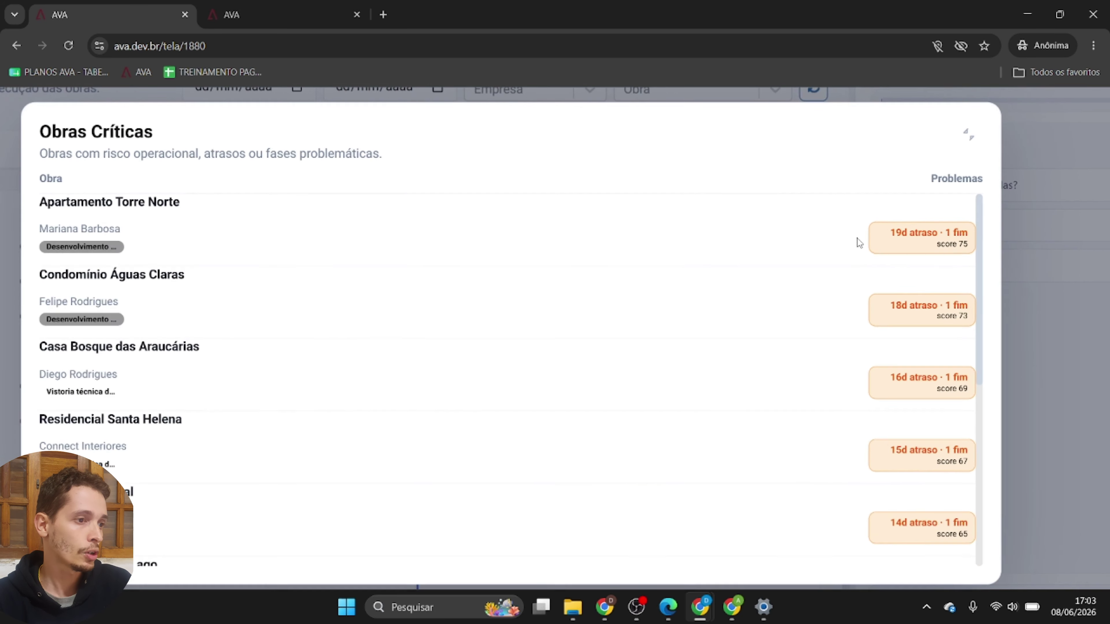
Step: Examine the problem details of Apartamento Torre Norte in the critical works list, and close the expanded list
{"action": "mouse_move", "coordinate": [198, 217]}
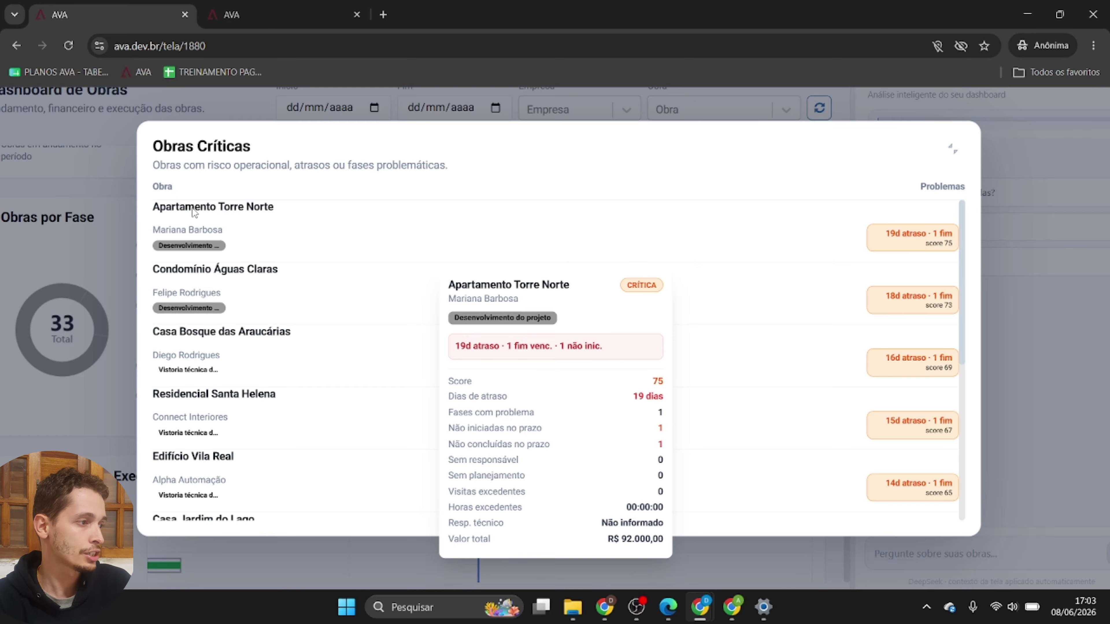
{"action": "scroll", "coordinate": [194, 212], "scroll_direction": "up", "scroll_amount": 3}
{"action": "scroll", "coordinate": [192, 209], "scroll_direction": "down", "scroll_amount": 3}
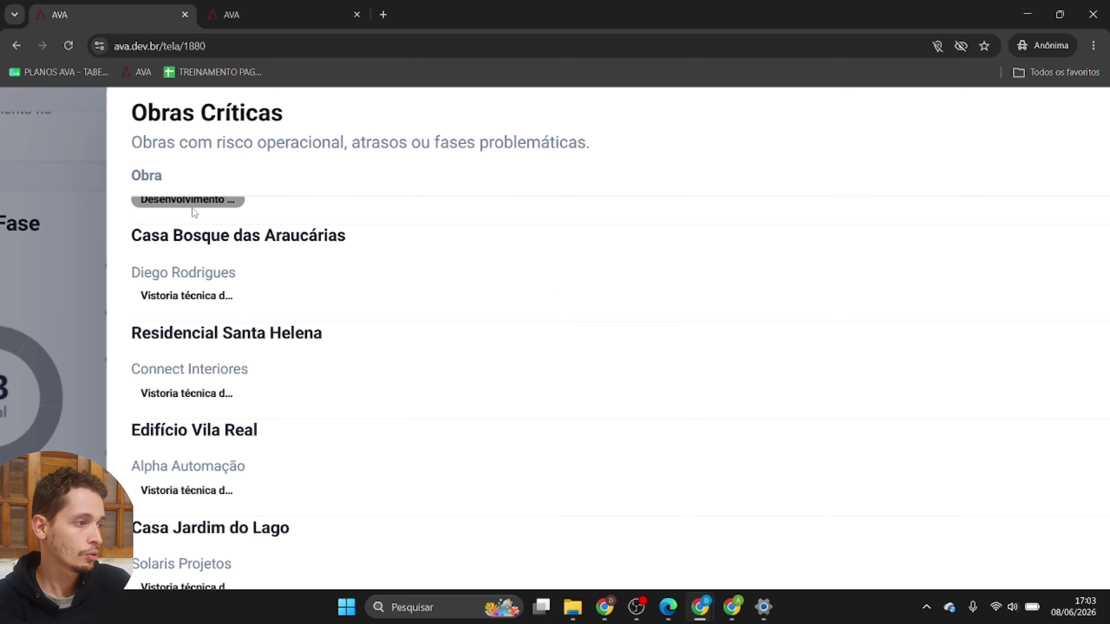
{"action": "scroll", "coordinate": [192, 209], "scroll_direction": "up", "scroll_amount": 2}
{"action": "scroll", "coordinate": [192, 211], "scroll_direction": "up", "scroll_amount": 1}
{"action": "scroll", "coordinate": [193, 211], "scroll_direction": "down", "scroll_amount": 3}
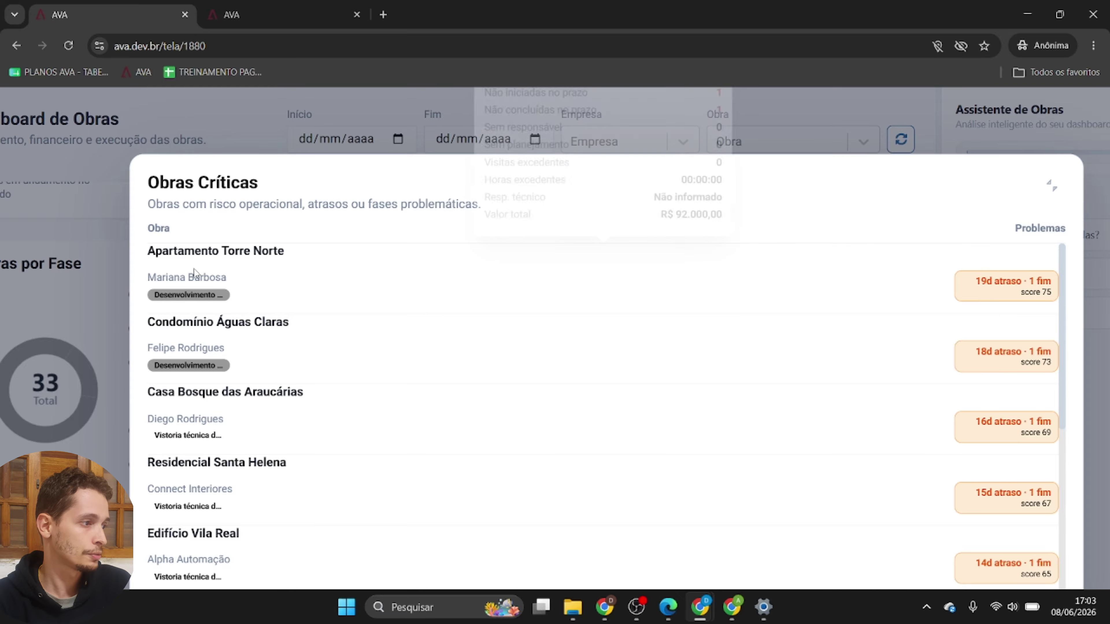
{"action": "scroll", "coordinate": [194, 269], "scroll_direction": "down", "scroll_amount": 3}
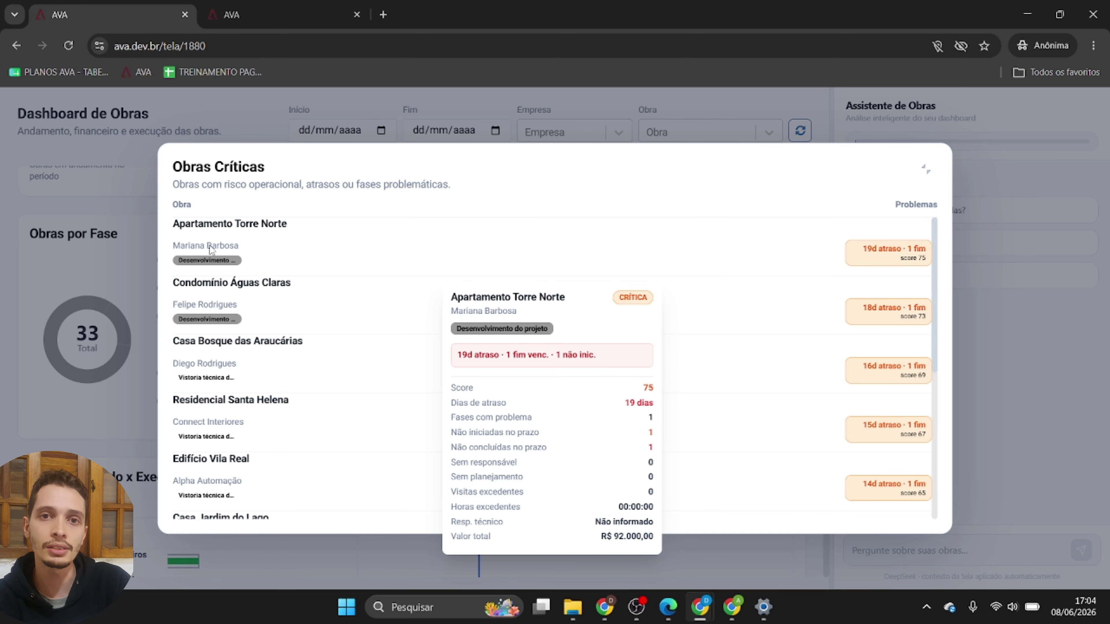
{"action": "key", "text": "Escape"}
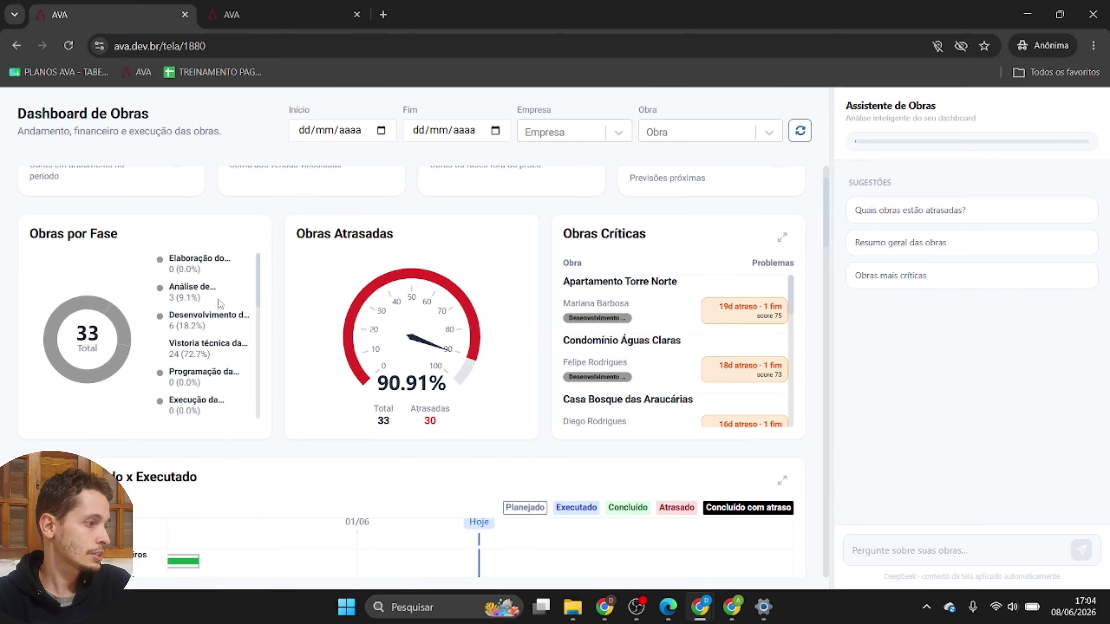
Step: Examine the Gantt Planejado x Executado chart's status legend, from Planejado to Concluído com atraso, and its Hoje marker
{"action": "scroll", "coordinate": [193, 333], "scroll_direction": "down", "scroll_amount": 2}
{"action": "scroll", "coordinate": [146, 476], "scroll_direction": "down", "scroll_amount": 5}
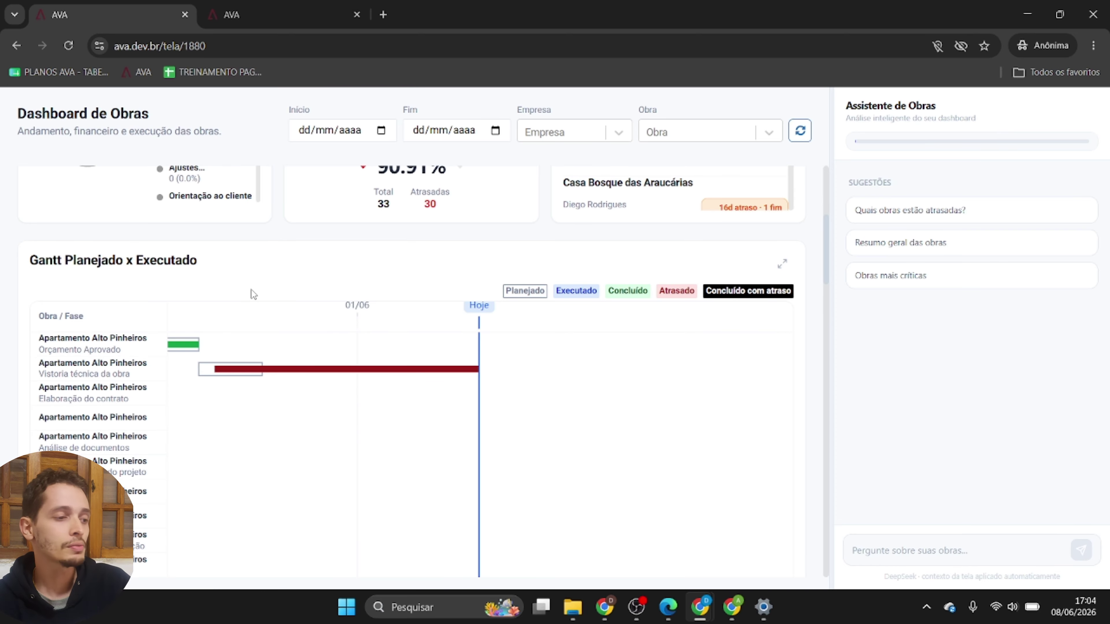
{"action": "scroll", "coordinate": [656, 318], "scroll_direction": "up", "scroll_amount": 5}
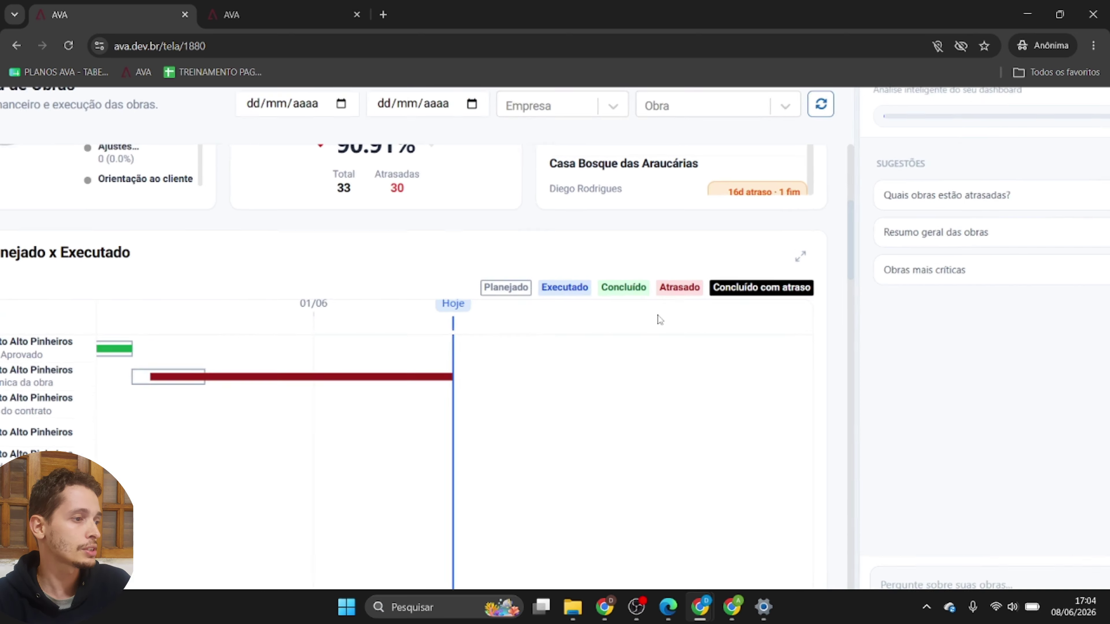
{"action": "scroll", "coordinate": [659, 320], "scroll_direction": "up", "scroll_amount": 1}
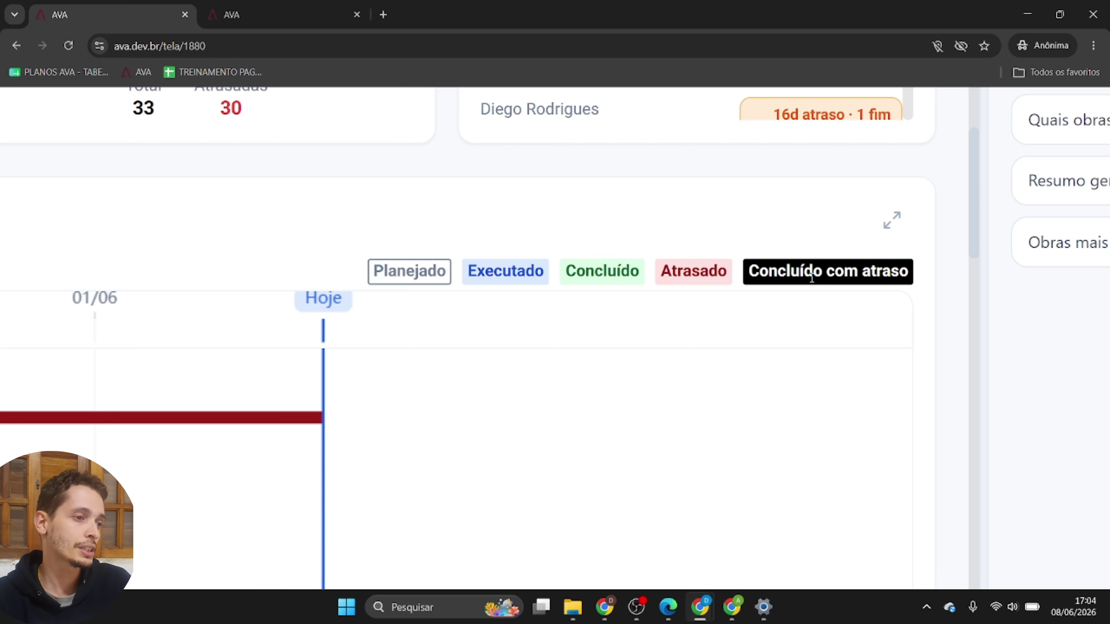
{"action": "scroll", "coordinate": [496, 419], "scroll_direction": "left", "scroll_amount": 5}
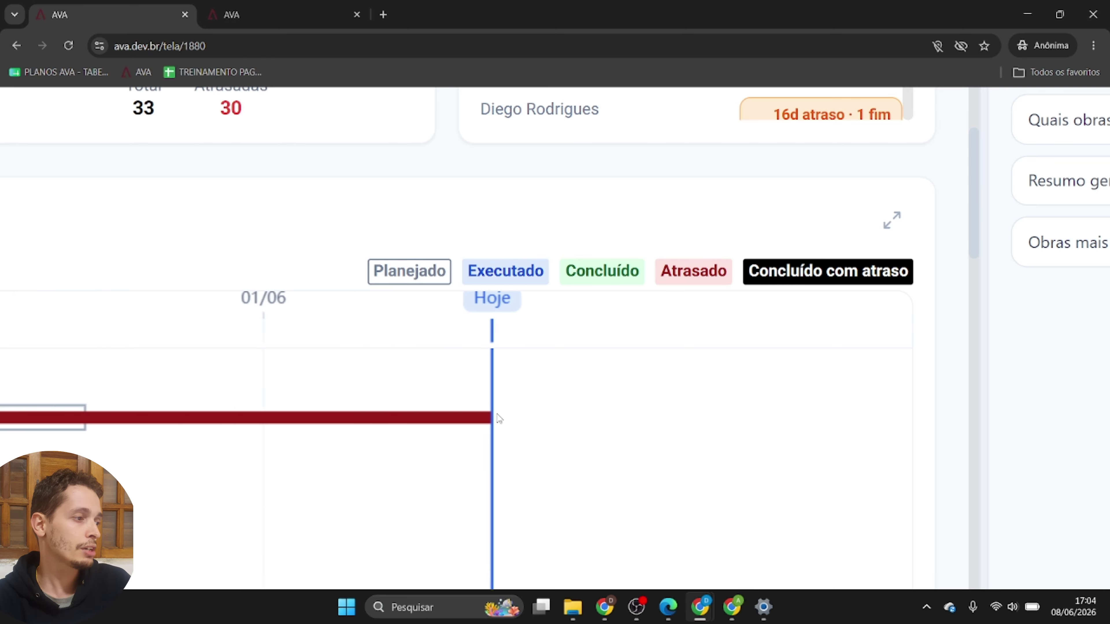
{"action": "scroll", "coordinate": [496, 413], "scroll_direction": "left", "scroll_amount": 3}
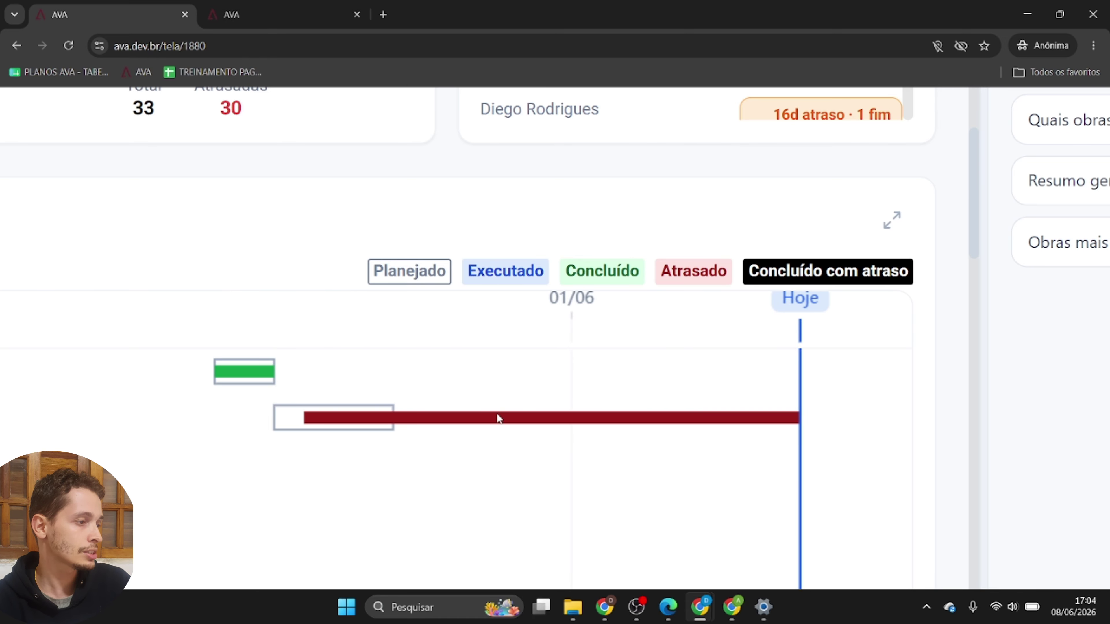
Step: Examine the planned and executed dates of Apartamento Alto Pinheiros' Orçamento Aprovado phase in the Gantt chart
{"action": "key", "text": "ctrl+minus"}
{"action": "key", "text": "ctrl+minus"}
{"action": "scroll", "coordinate": [178, 446], "scroll_direction": "left", "scroll_amount": 6}
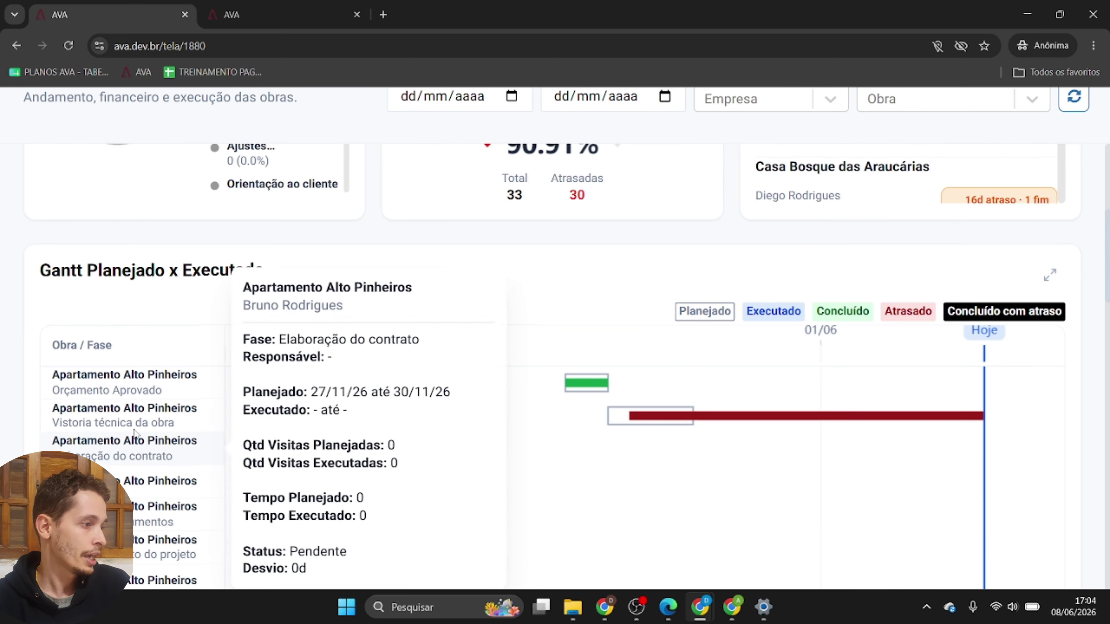
{"action": "scroll", "coordinate": [127, 391], "scroll_direction": "up", "scroll_amount": 3}
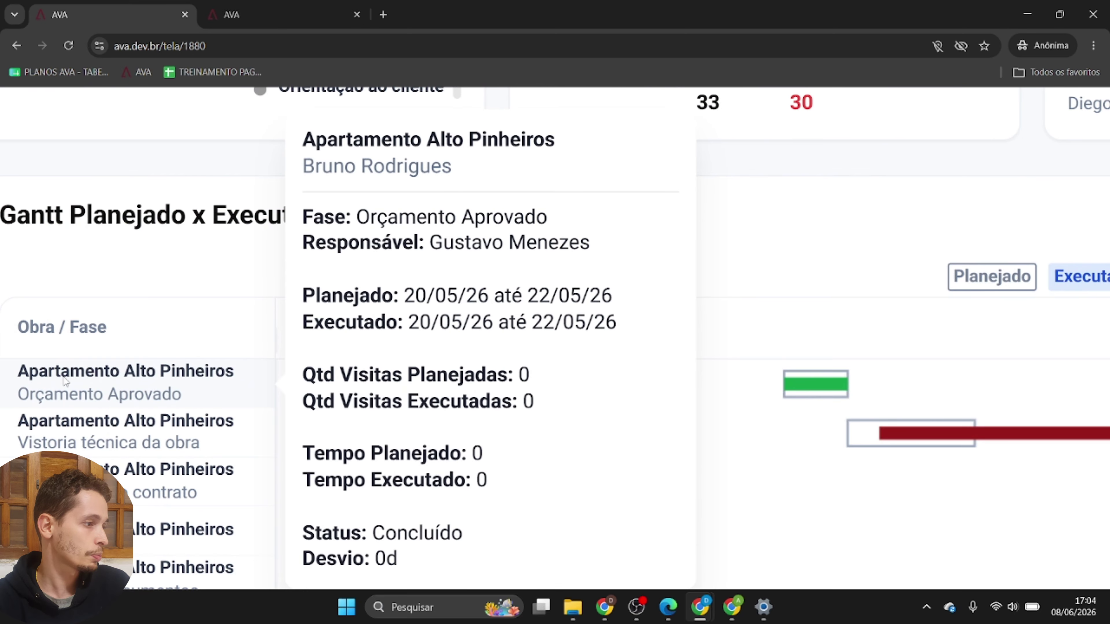
{"action": "scroll", "coordinate": [743, 397], "scroll_direction": "right", "scroll_amount": 3}
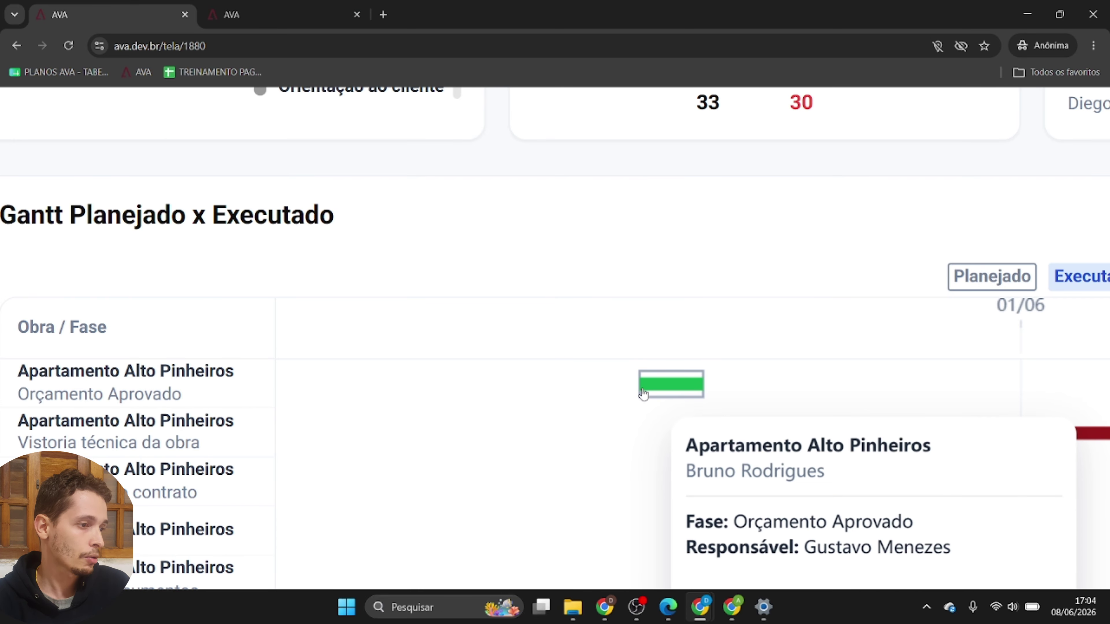
{"action": "scroll", "coordinate": [642, 394], "scroll_direction": "down", "scroll_amount": 3}
{"action": "scroll", "coordinate": [543, 396], "scroll_direction": "down", "scroll_amount": 2}
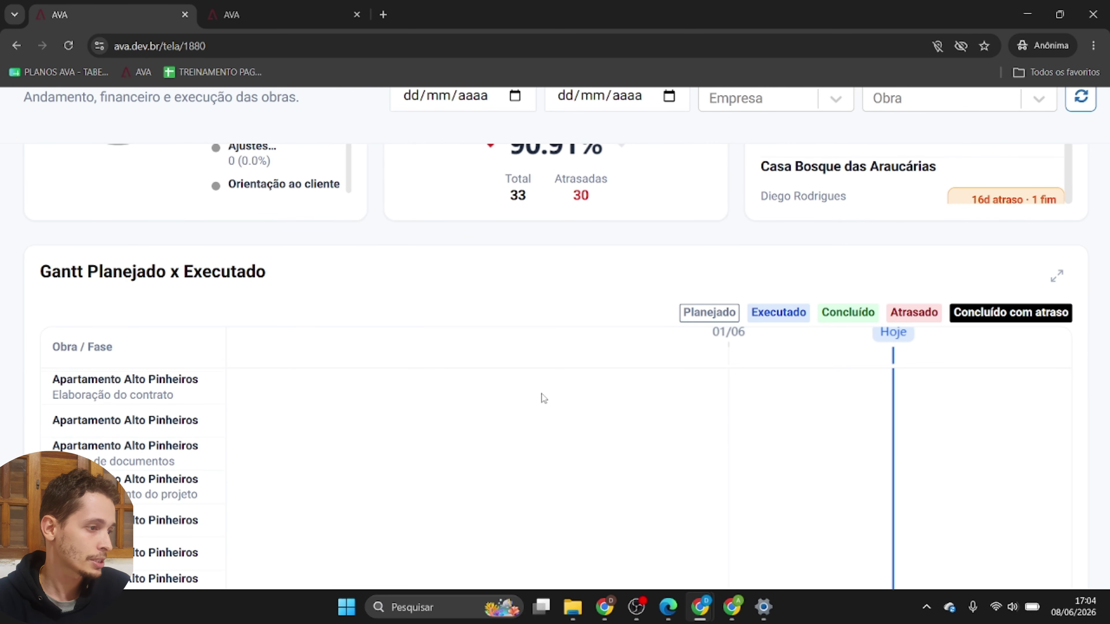
{"action": "scroll", "coordinate": [542, 397], "scroll_direction": "up", "scroll_amount": 2}
{"action": "scroll", "coordinate": [522, 400], "scroll_direction": "down", "scroll_amount": 1}
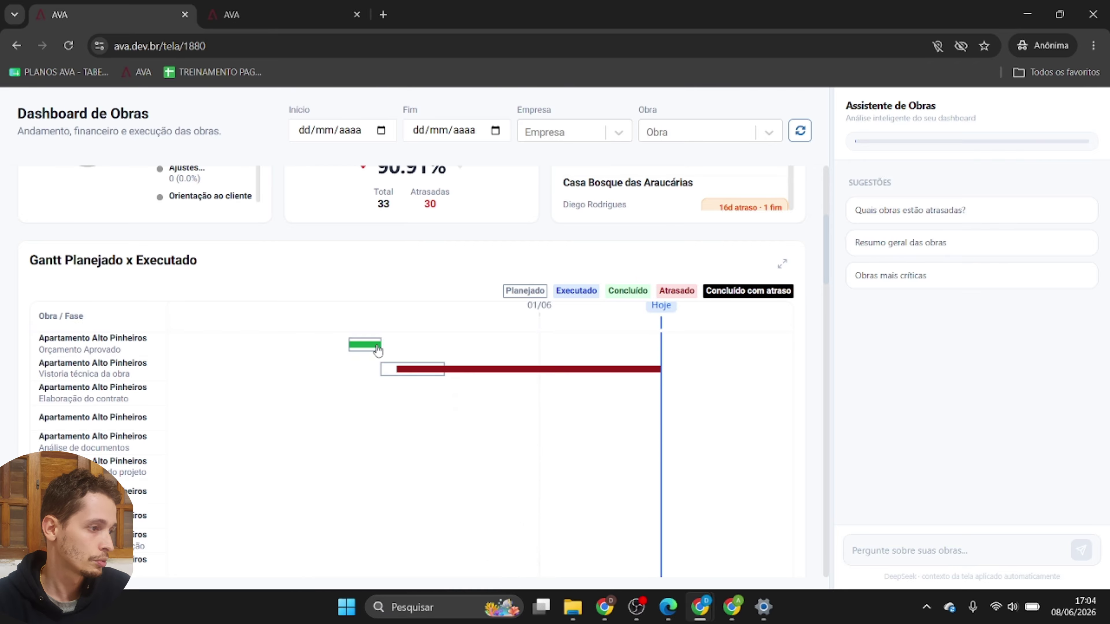
{"action": "mouse_move", "coordinate": [368, 353]}
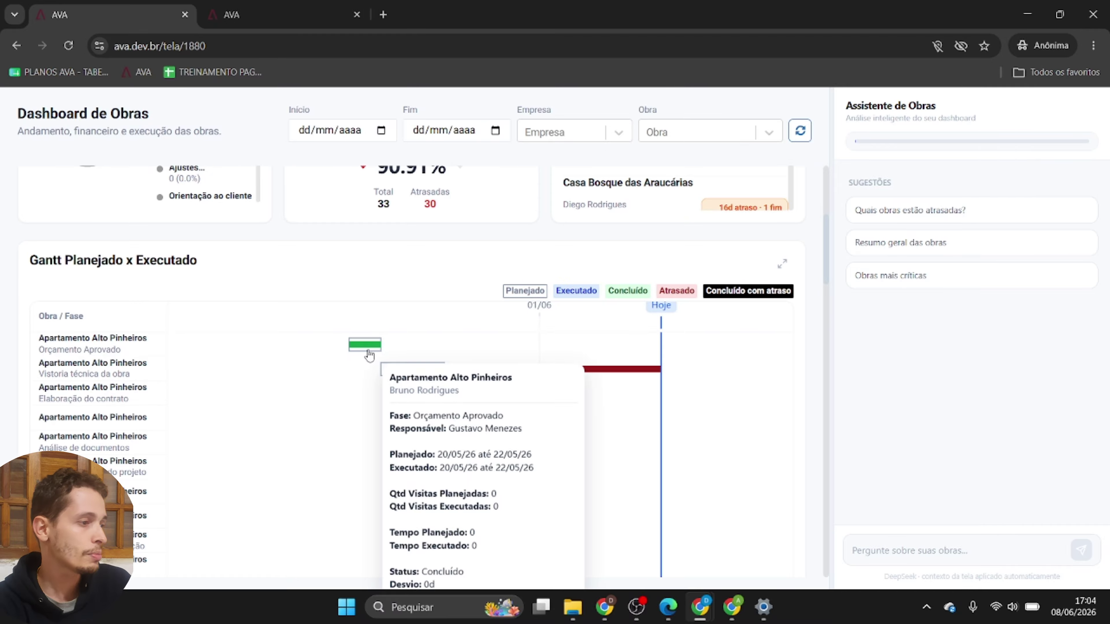
{"action": "scroll", "coordinate": [369, 356], "scroll_direction": "up", "scroll_amount": 5}
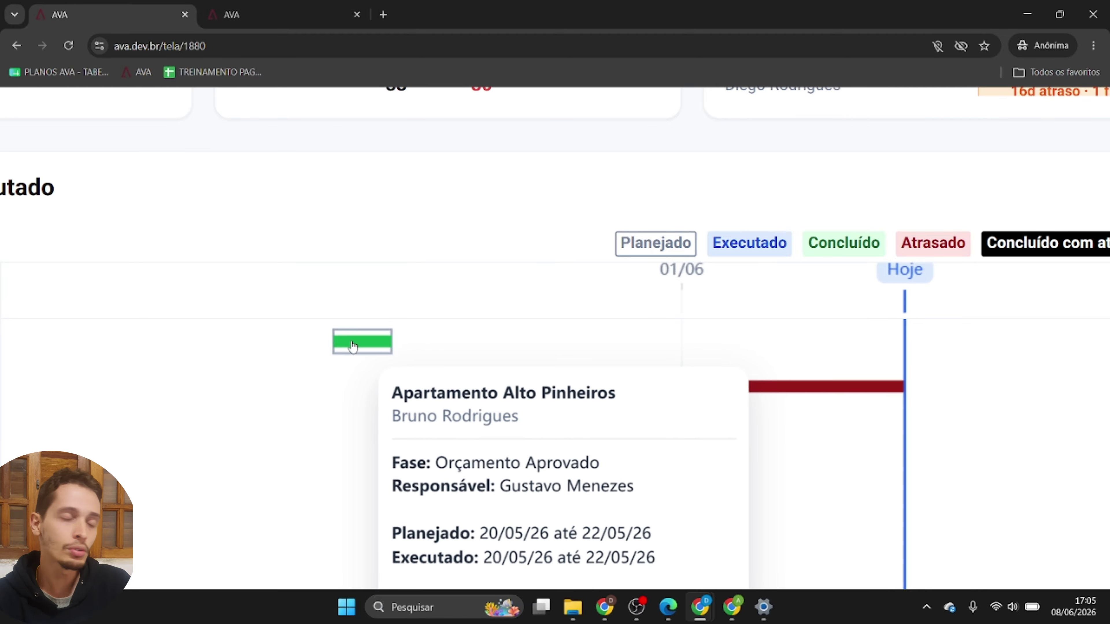
Step: Compare the planned period with the executed bar for Apartamento Alto Pinheiros' Vistoria técnica da obra phase in the Gantt chart
{"action": "scroll", "coordinate": [353, 347], "scroll_direction": "down", "scroll_amount": 3}
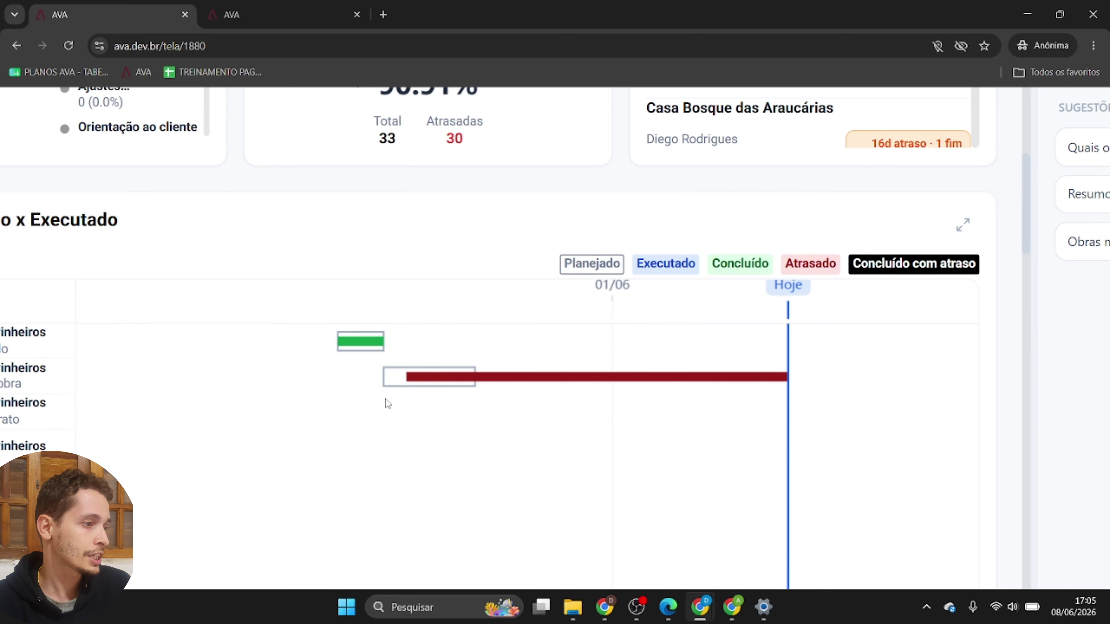
{"action": "mouse_move", "coordinate": [385, 390]}
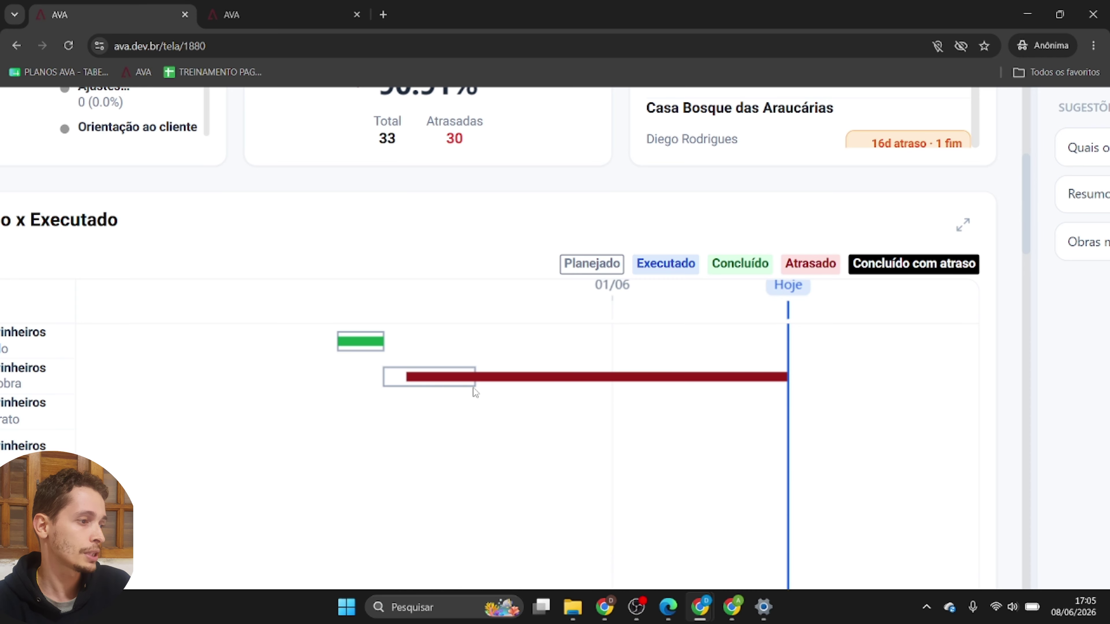
{"action": "mouse_move", "coordinate": [786, 380]}
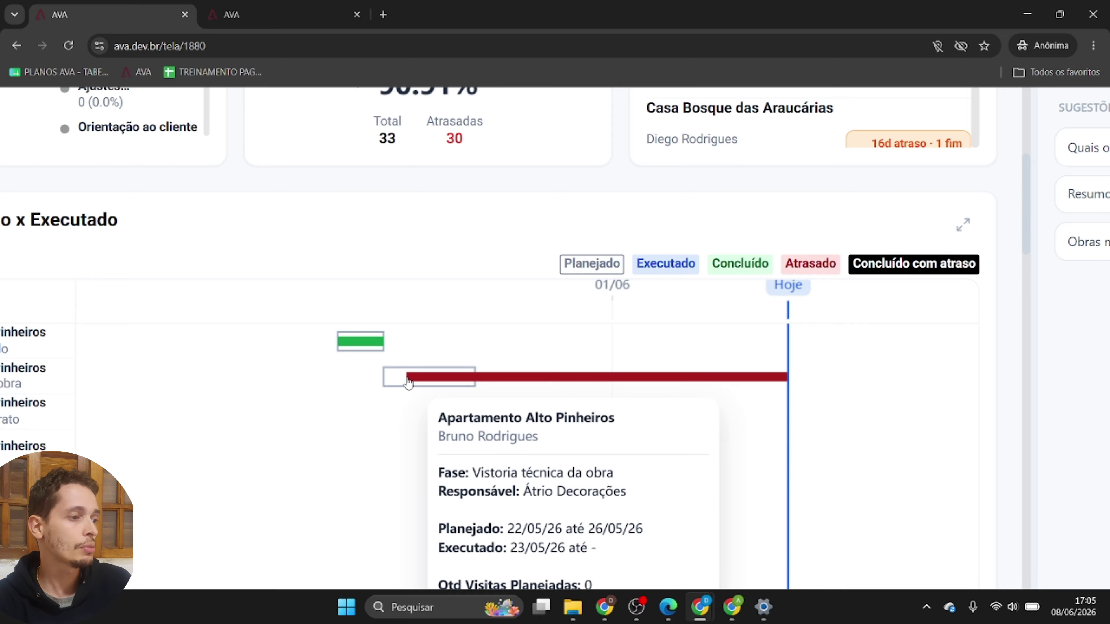
{"action": "key", "text": "ctrl+minus"}
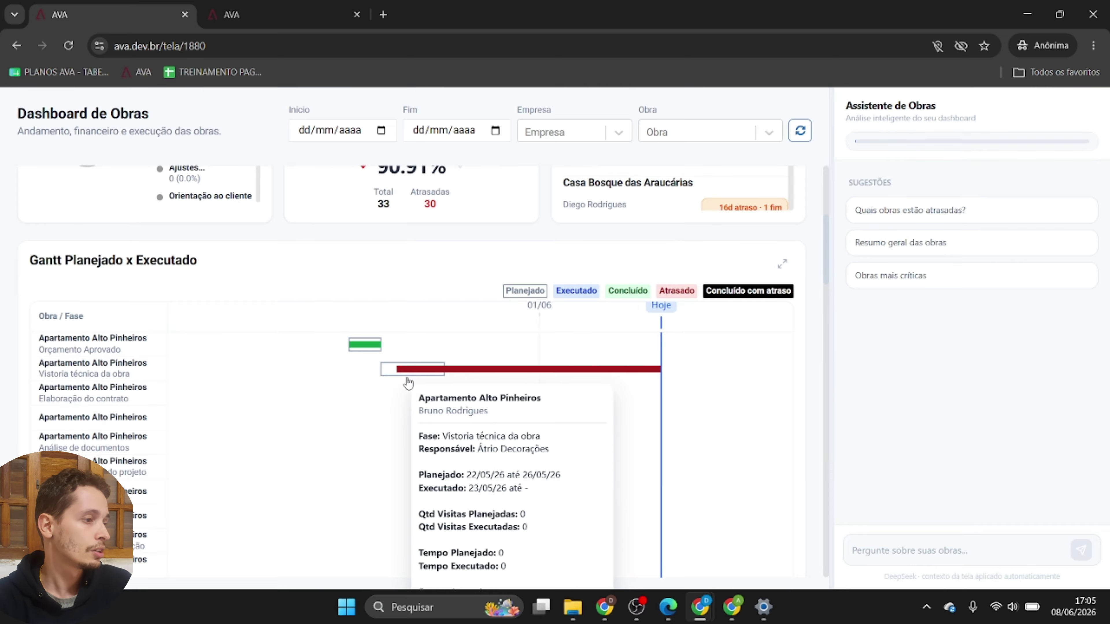
Step: Examine the Gantt bars of Apartamento Estação Luz, including the planned and executed dates of its Vistoria técnica da obra phase
{"action": "scroll", "coordinate": [417, 473], "scroll_direction": "down", "scroll_amount": 2}
{"action": "scroll", "coordinate": [417, 473], "scroll_direction": "down", "scroll_amount": 1}
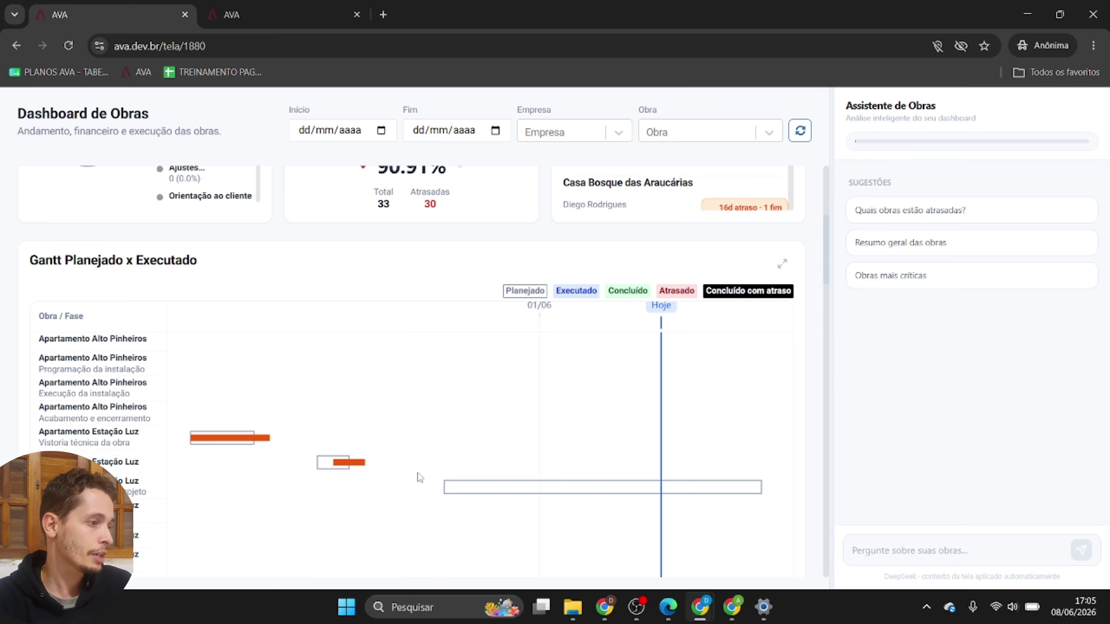
{"action": "mouse_move", "coordinate": [206, 430]}
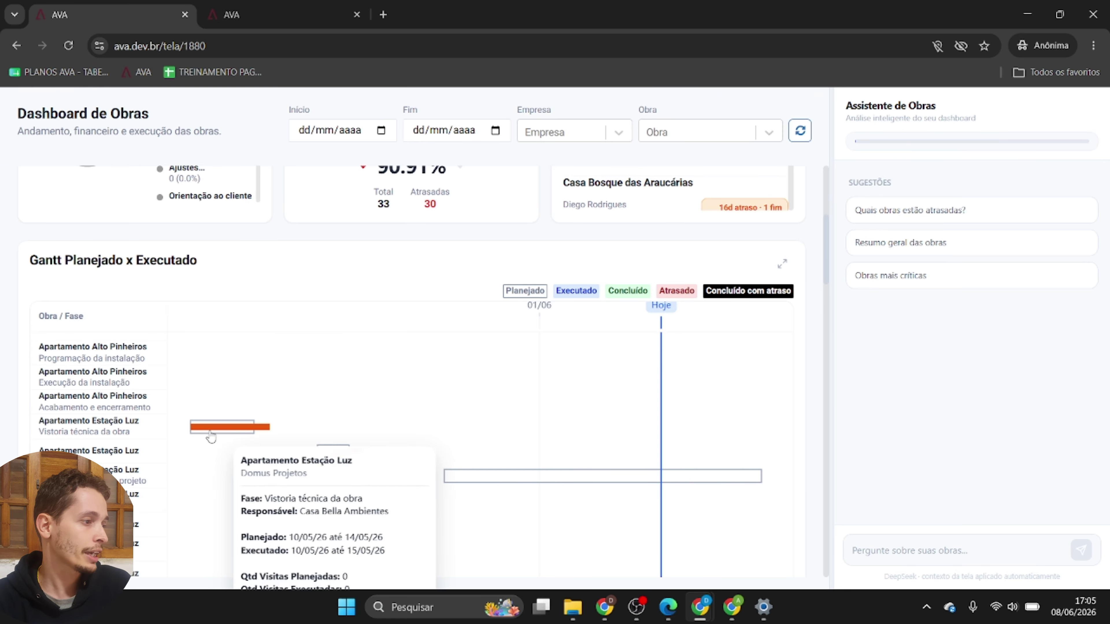
{"action": "key", "text": "ctrl+plus"}
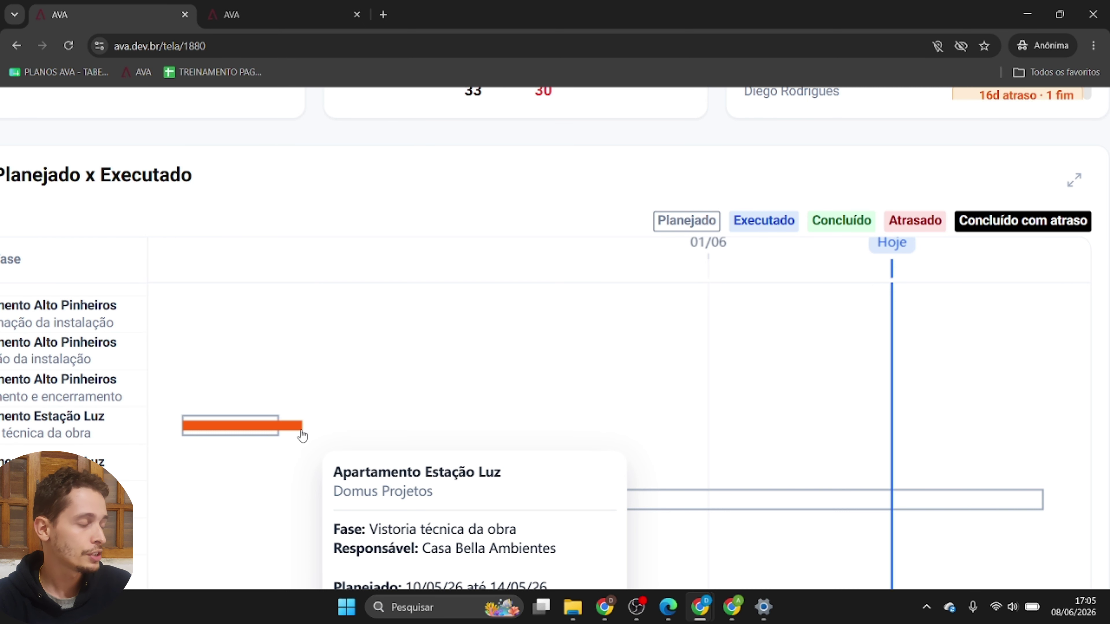
{"action": "key", "text": "ctrl+0"}
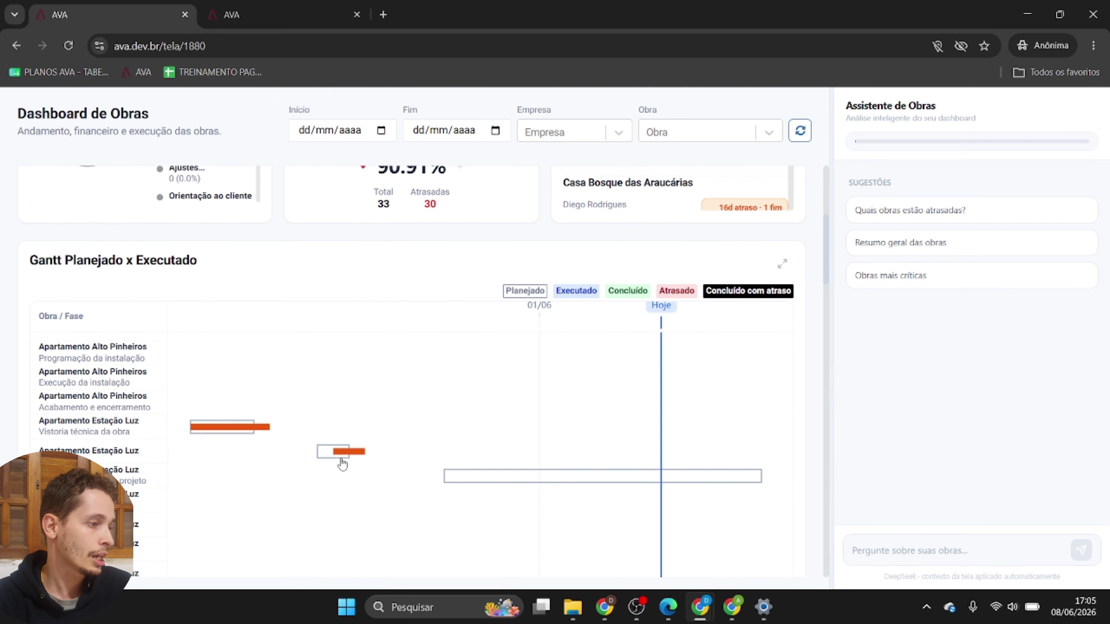
{"action": "scroll", "coordinate": [324, 459], "scroll_direction": "down", "scroll_amount": 2}
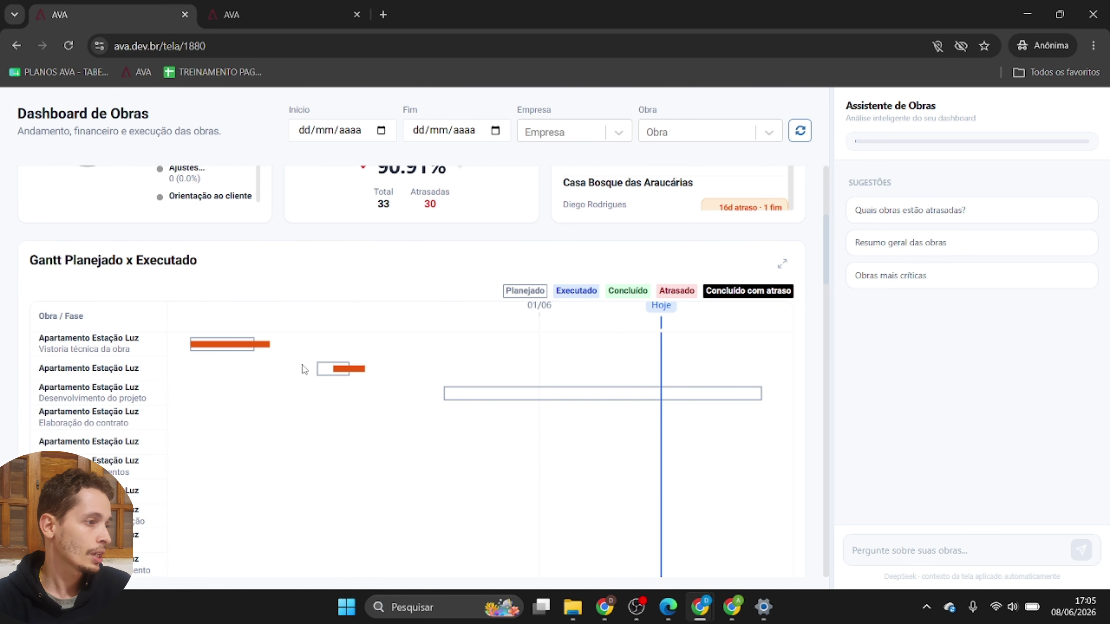
Step: Examine the margin range definitions in the Valores das obras legend, from Alta margem to Sem margem / prejuízo
{"action": "scroll", "coordinate": [308, 236], "scroll_direction": "down", "scroll_amount": 6}
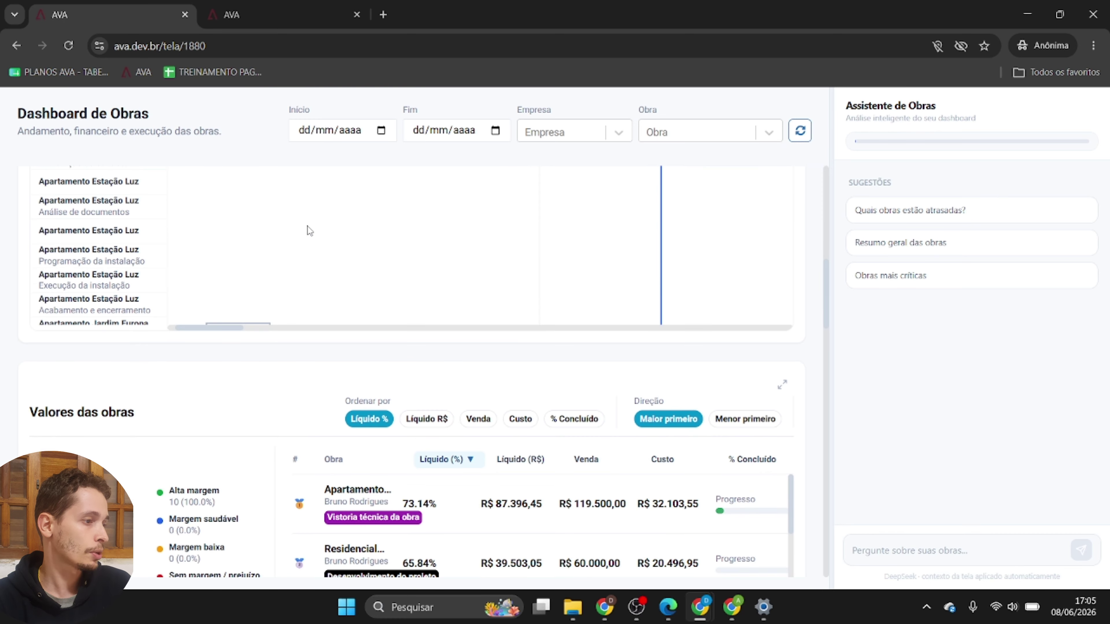
{"action": "scroll", "coordinate": [244, 373], "scroll_direction": "down", "scroll_amount": 3}
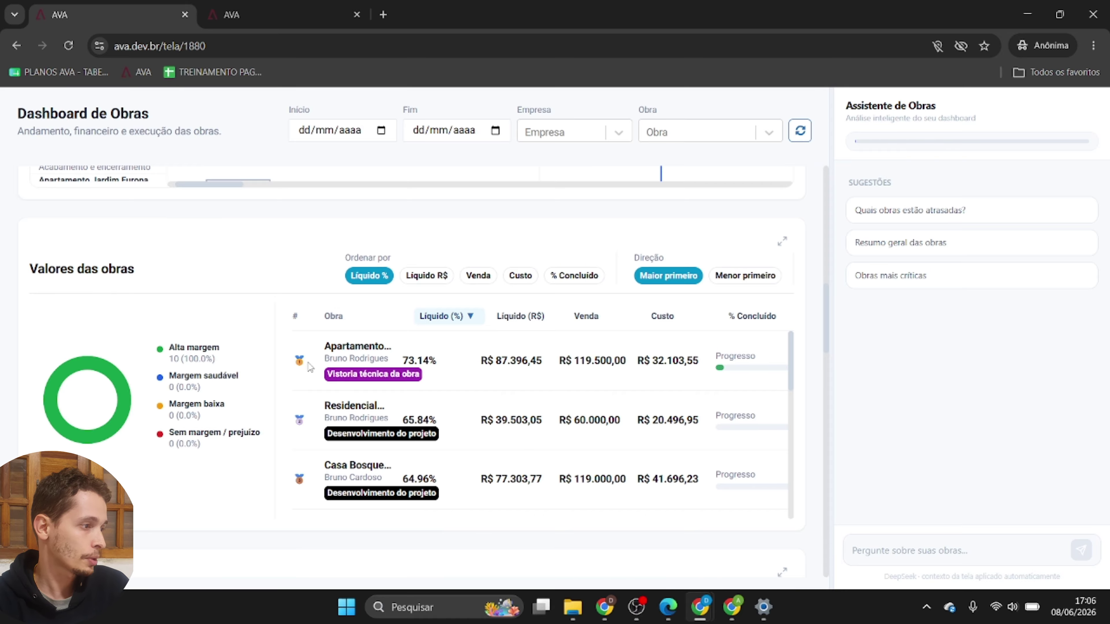
{"action": "scroll", "coordinate": [234, 400], "scroll_direction": "up", "scroll_amount": 5}
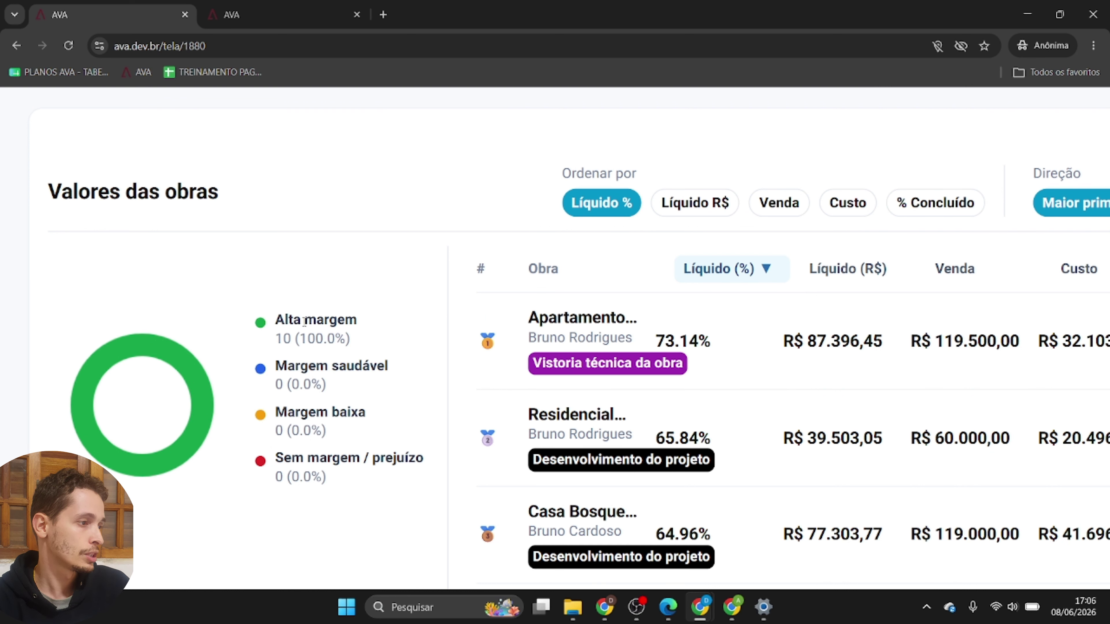
{"action": "mouse_move", "coordinate": [305, 321]}
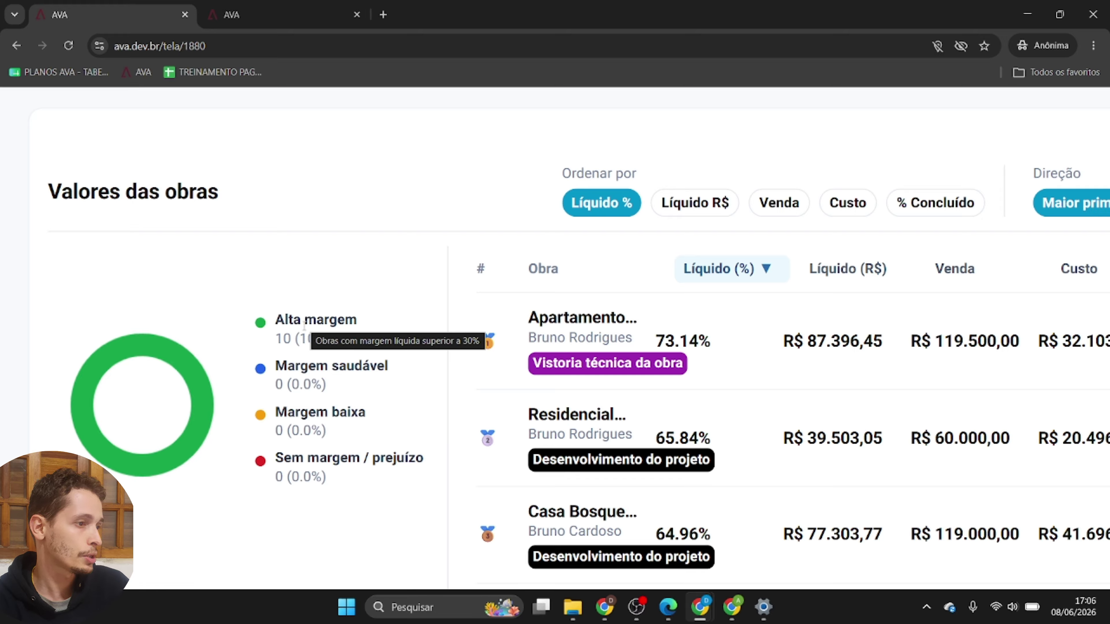
{"action": "mouse_move", "coordinate": [294, 368]}
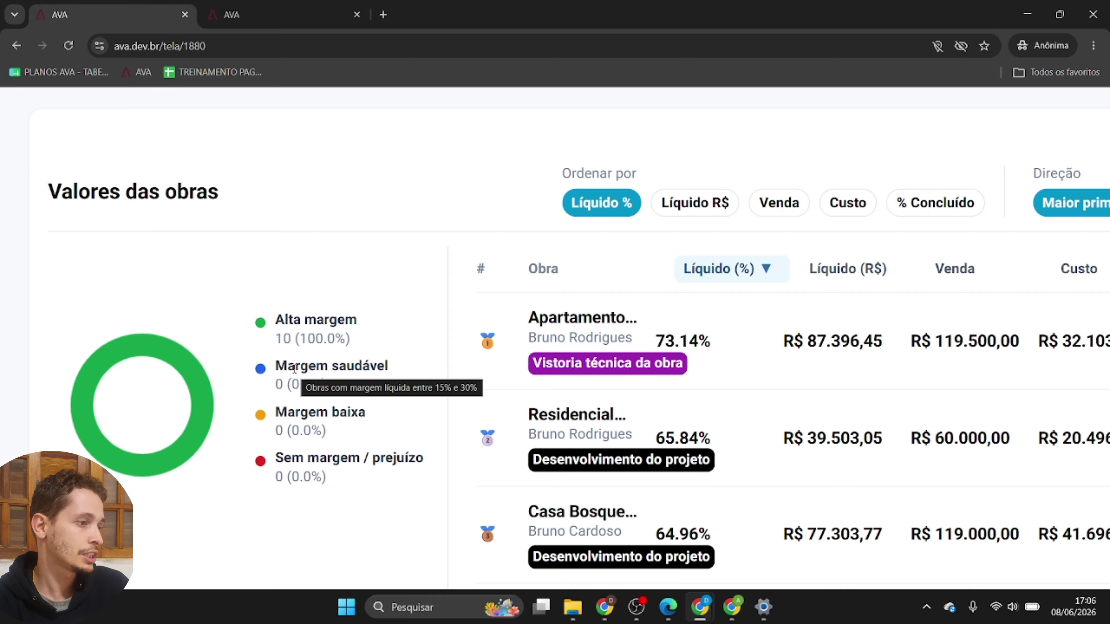
{"action": "mouse_move", "coordinate": [297, 410]}
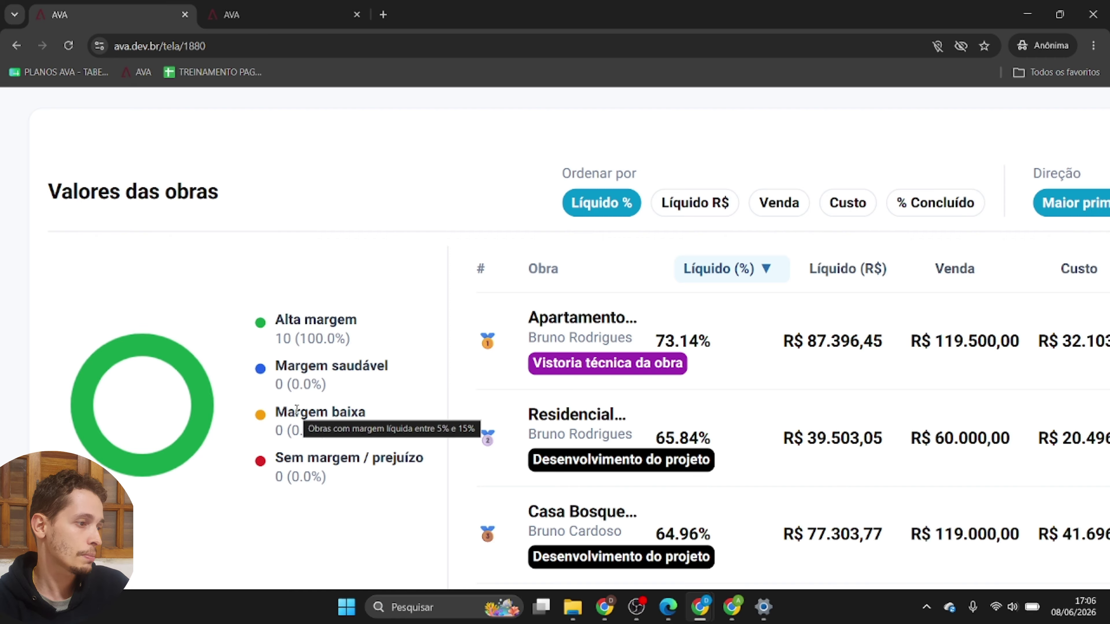
{"action": "mouse_move", "coordinate": [296, 462]}
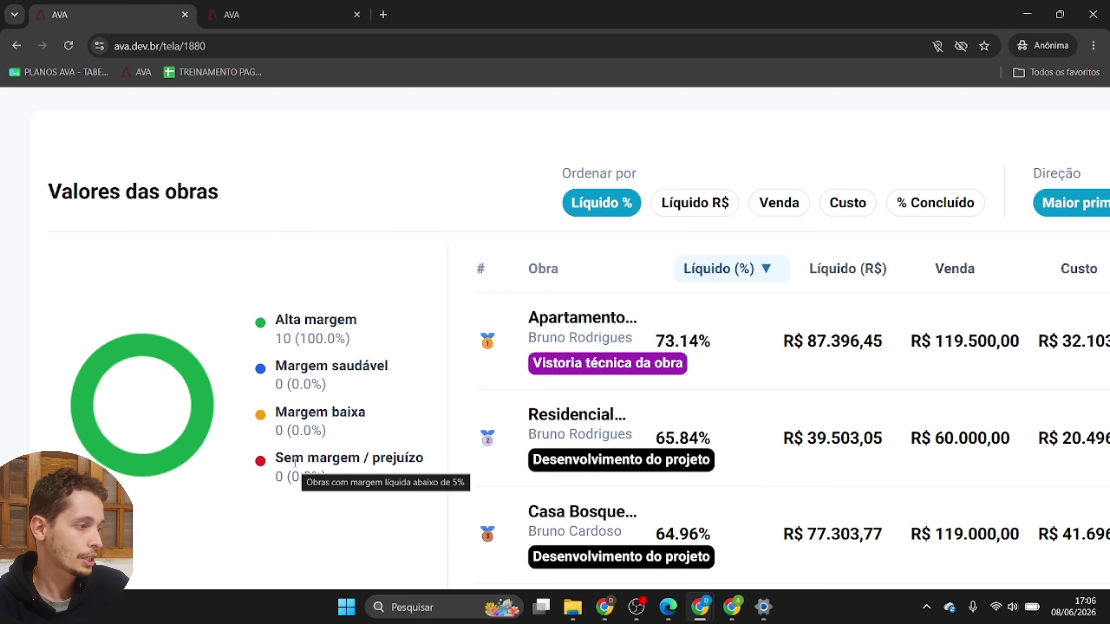
Step: Examine the Valores das obras ranking's columns for net margin, net value, sale, cost and completion percentage
{"action": "scroll", "coordinate": [164, 383], "scroll_direction": "down", "scroll_amount": 3}
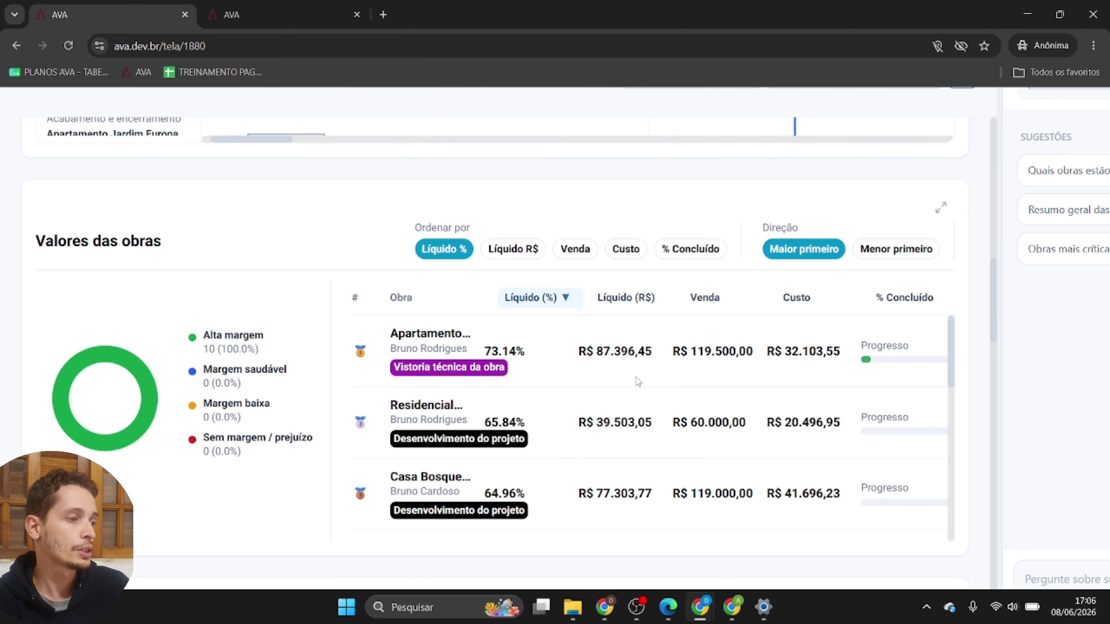
{"action": "scroll", "coordinate": [638, 382], "scroll_direction": "up", "scroll_amount": 3}
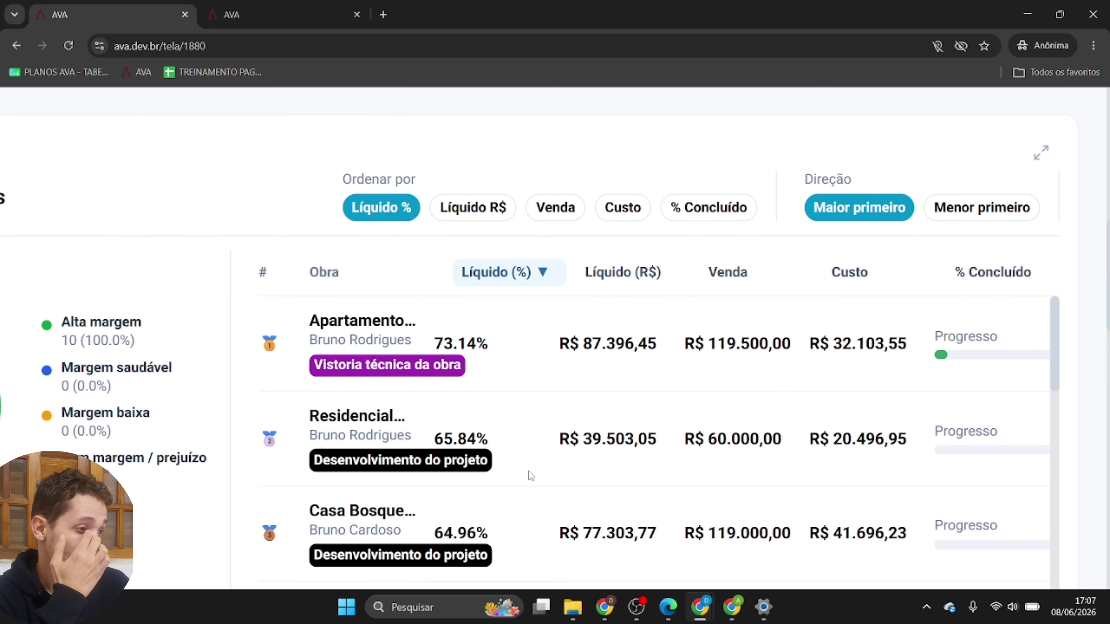
{"action": "scroll", "coordinate": [505, 416], "scroll_direction": "down", "scroll_amount": 3}
{"action": "scroll", "coordinate": [504, 416], "scroll_direction": "down", "scroll_amount": 3}
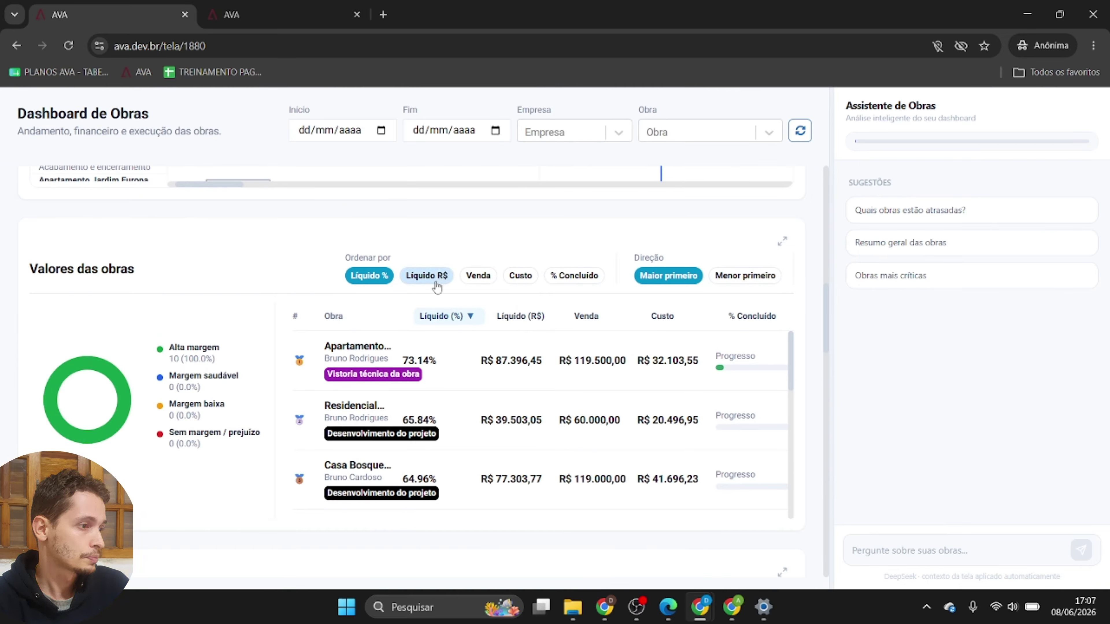
Step: Compare the Valores das obras ranking ordered by Líquido R$, Venda, Custo and % Concluído, returning to Líquido %
{"action": "left_click", "coordinate": [427, 276]}
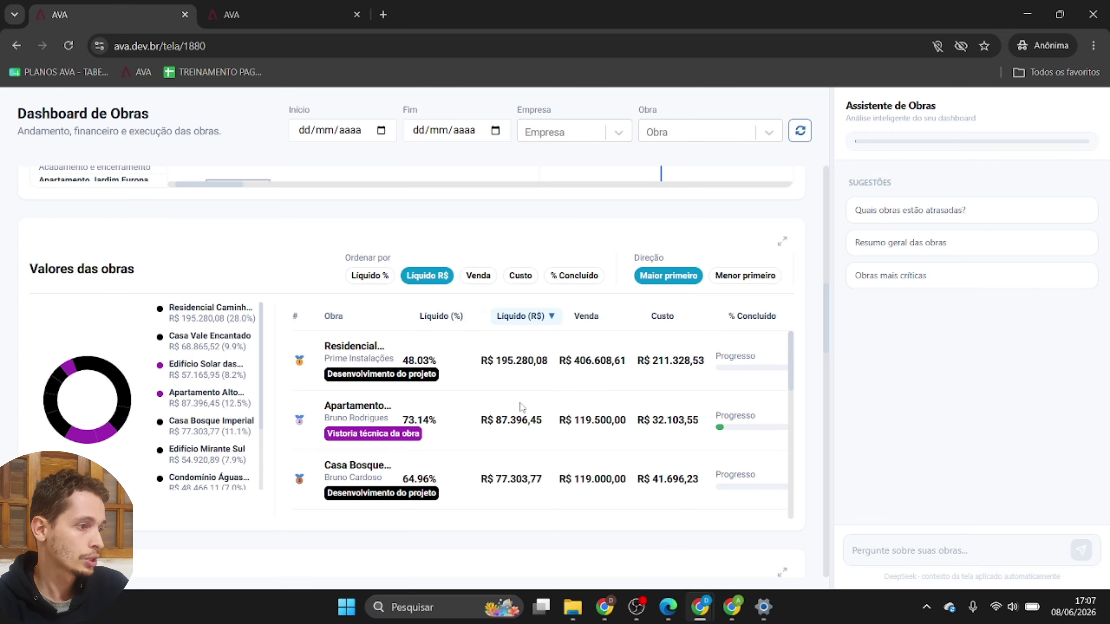
{"action": "key", "text": "ctrl+plus"}
{"action": "key", "text": "ctrl+plus"}
{"action": "key", "text": "ctrl+plus"}
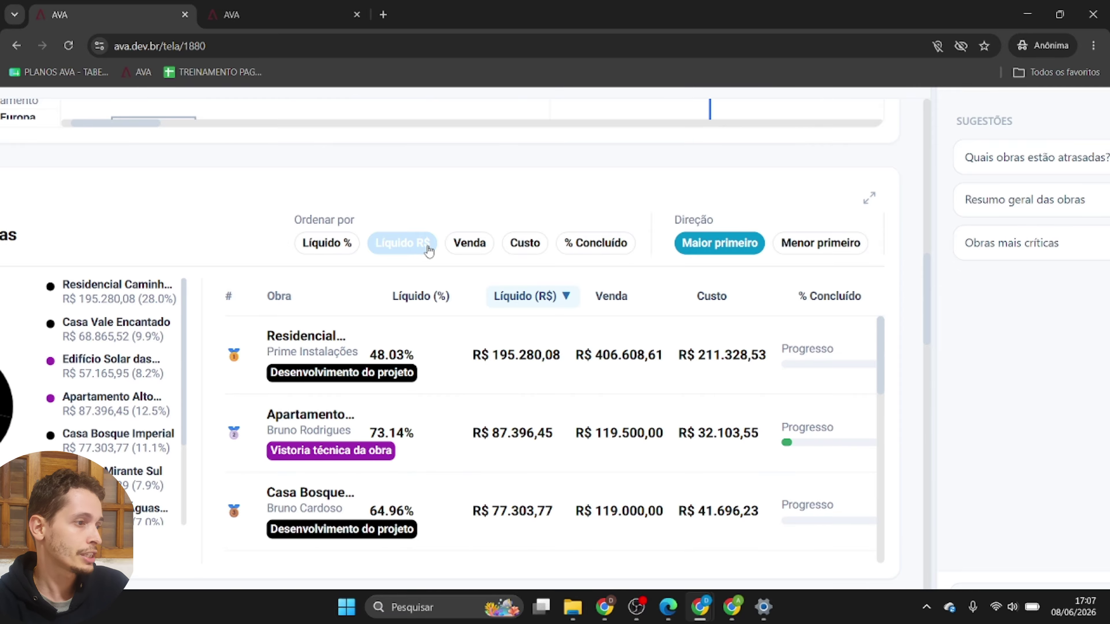
{"action": "left_click", "coordinate": [457, 253]}
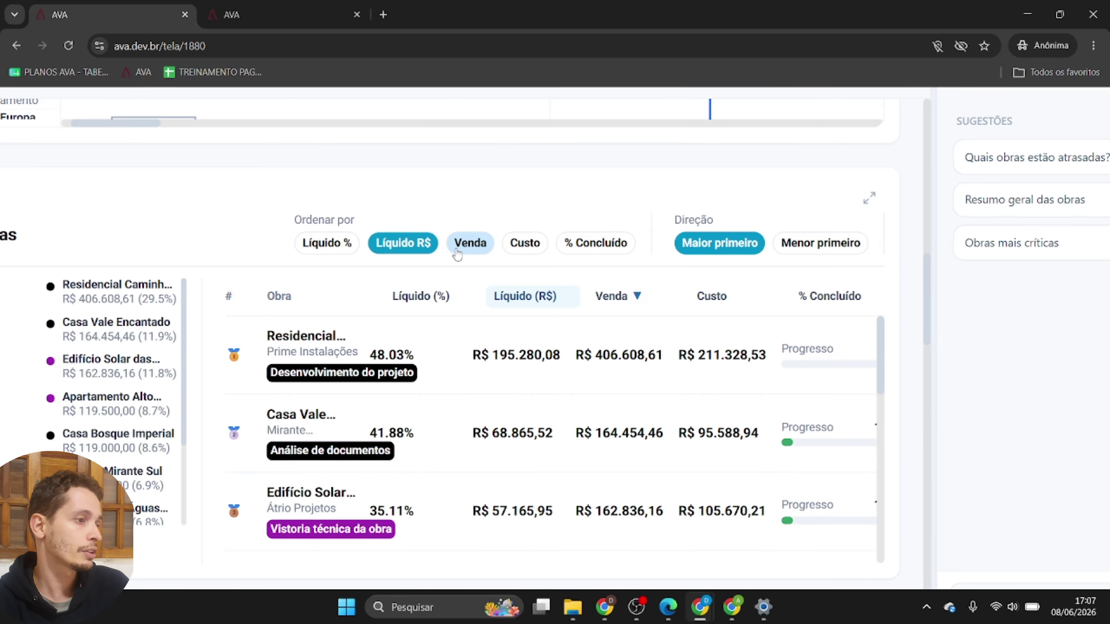
{"action": "left_click", "coordinate": [509, 248]}
{"action": "left_click", "coordinate": [583, 249]}
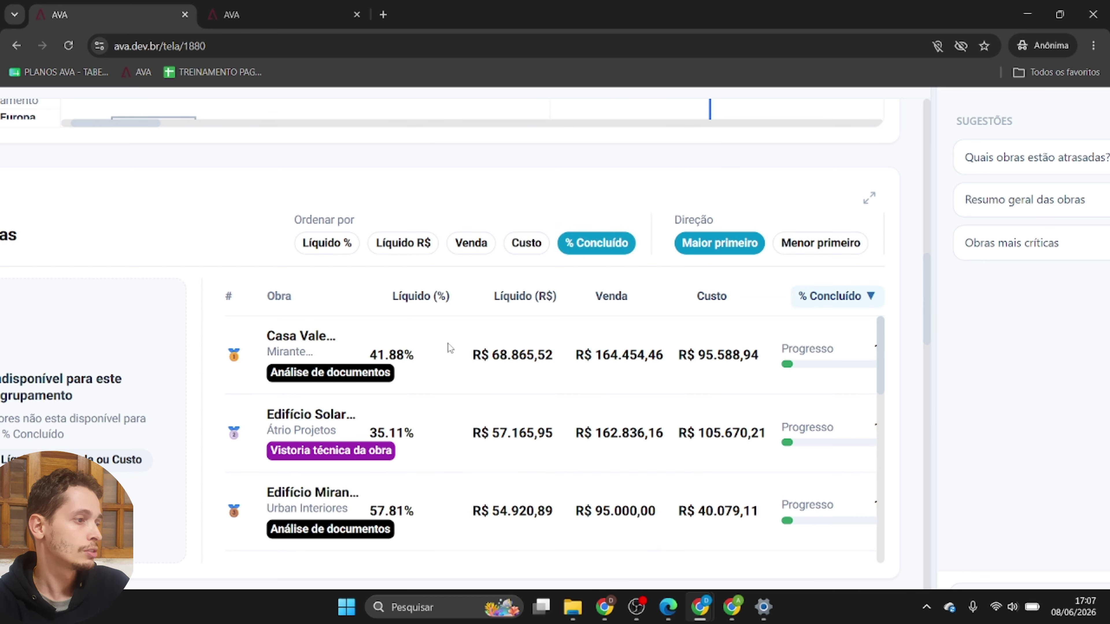
{"action": "left_click", "coordinate": [345, 242]}
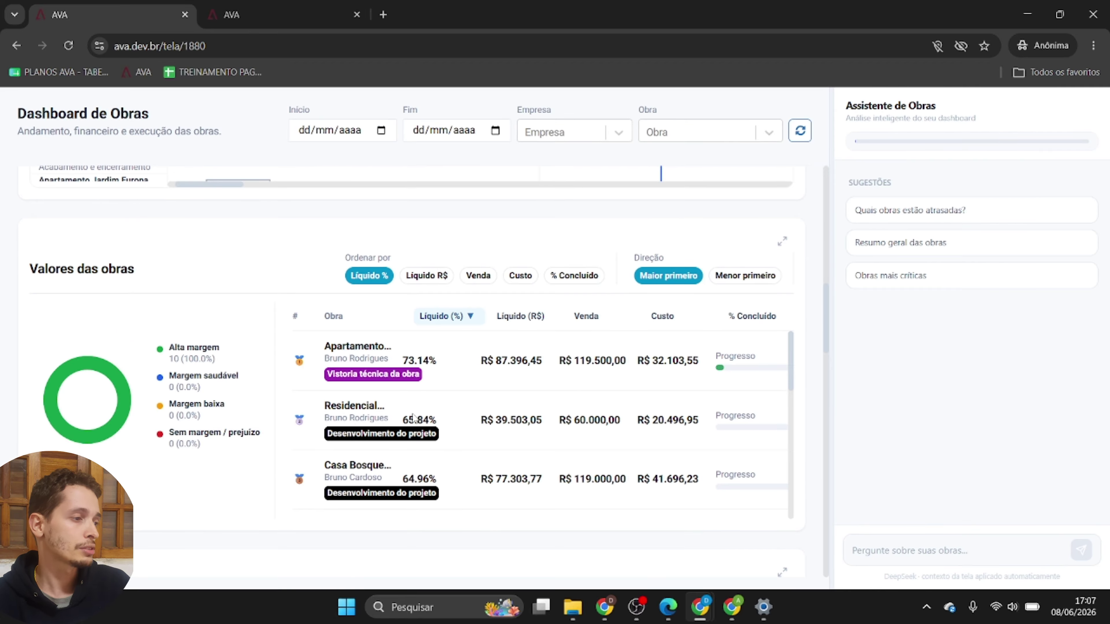
Step: Examine the Responsáveis das obras panel's quantities and values grouped by Solicitante
{"action": "scroll", "coordinate": [373, 219], "scroll_direction": "down", "scroll_amount": 5}
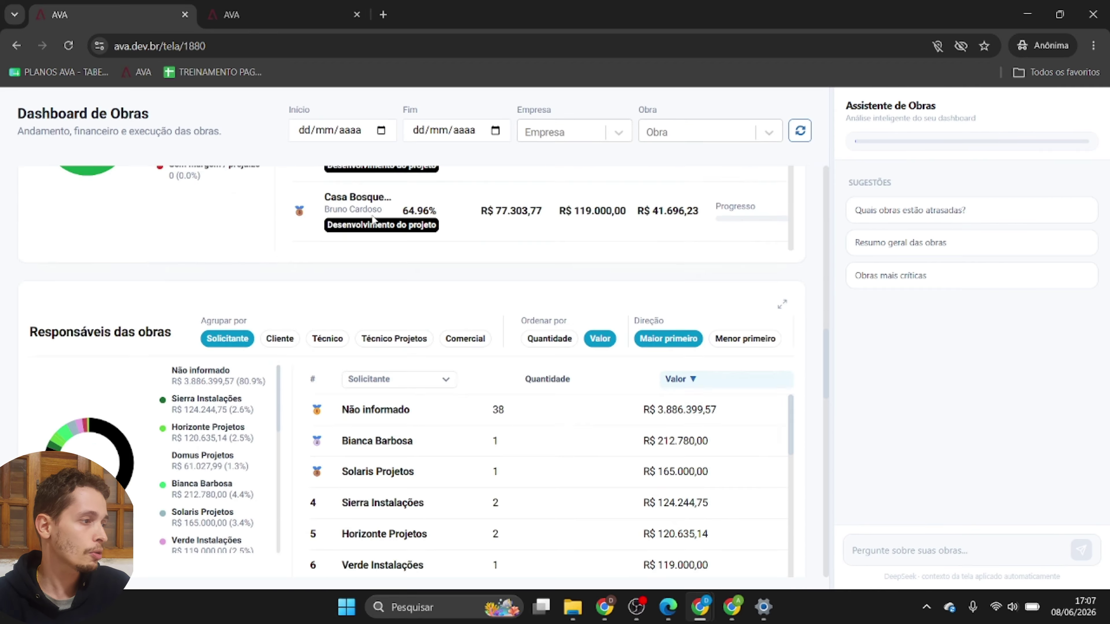
{"action": "scroll", "coordinate": [373, 219], "scroll_direction": "down", "scroll_amount": 1}
{"action": "scroll", "coordinate": [344, 235], "scroll_direction": "down", "scroll_amount": 1}
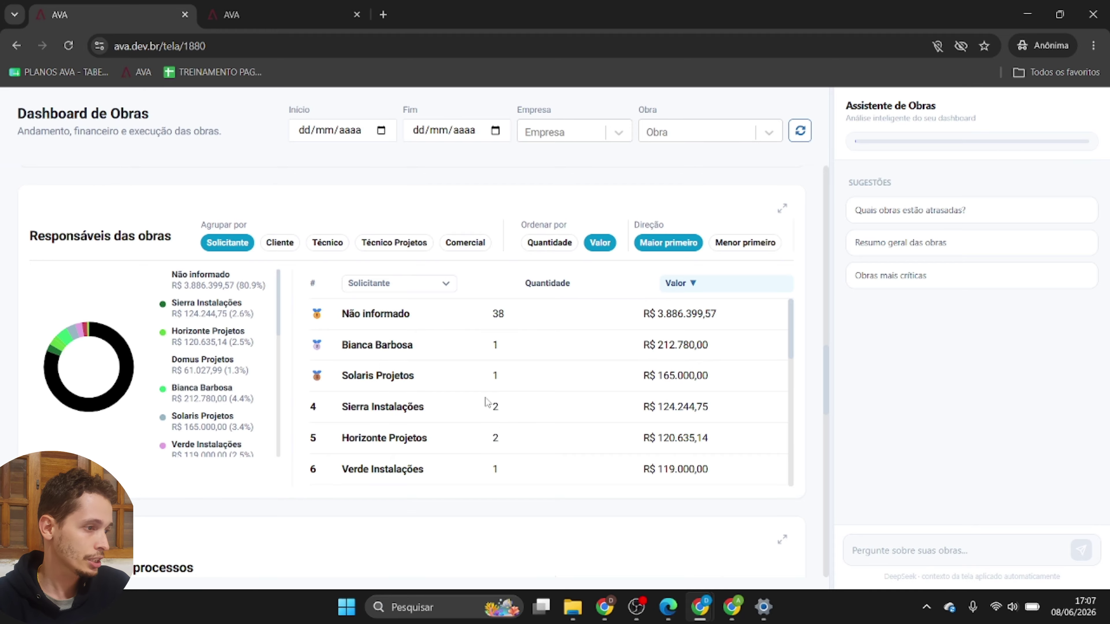
{"action": "scroll", "coordinate": [485, 402], "scroll_direction": "up", "scroll_amount": 2}
{"action": "scroll", "coordinate": [485, 402], "scroll_direction": "up", "scroll_amount": 3}
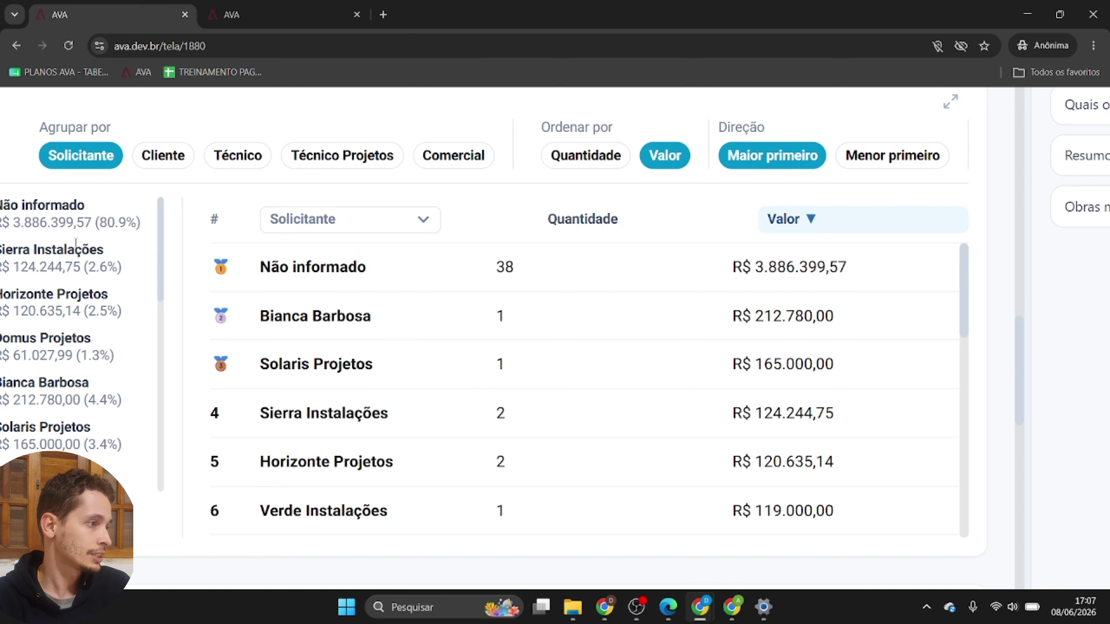
{"action": "left_click", "coordinate": [86, 163]}
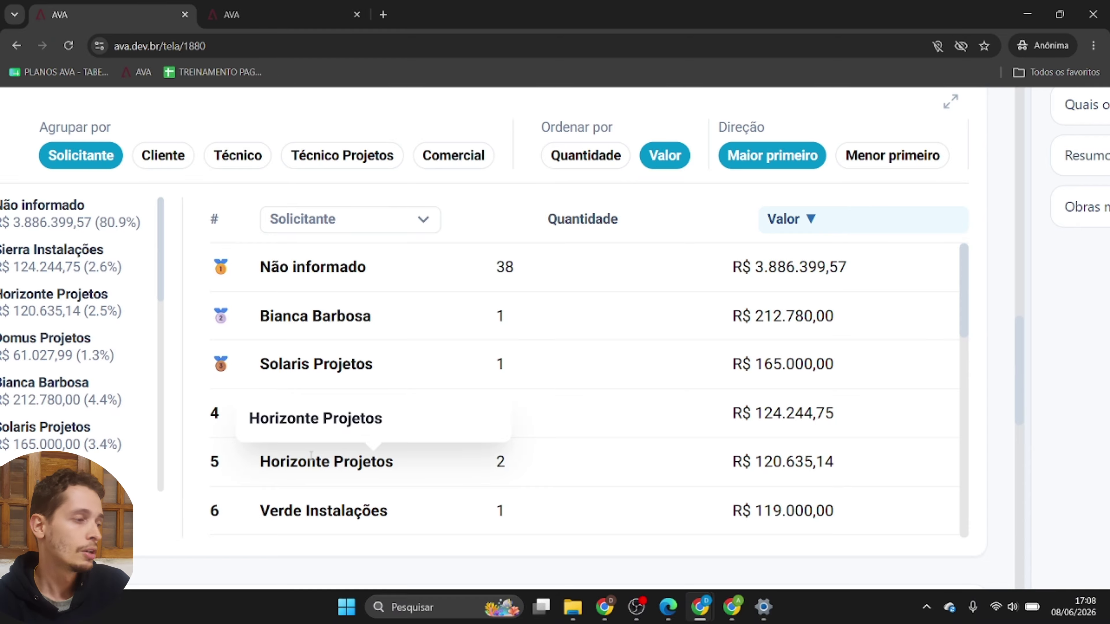
Step: Compare the Responsáveis das obras ranking grouped by Cliente and by Técnico, returning the grouping to Solicitante
{"action": "left_click", "coordinate": [171, 169]}
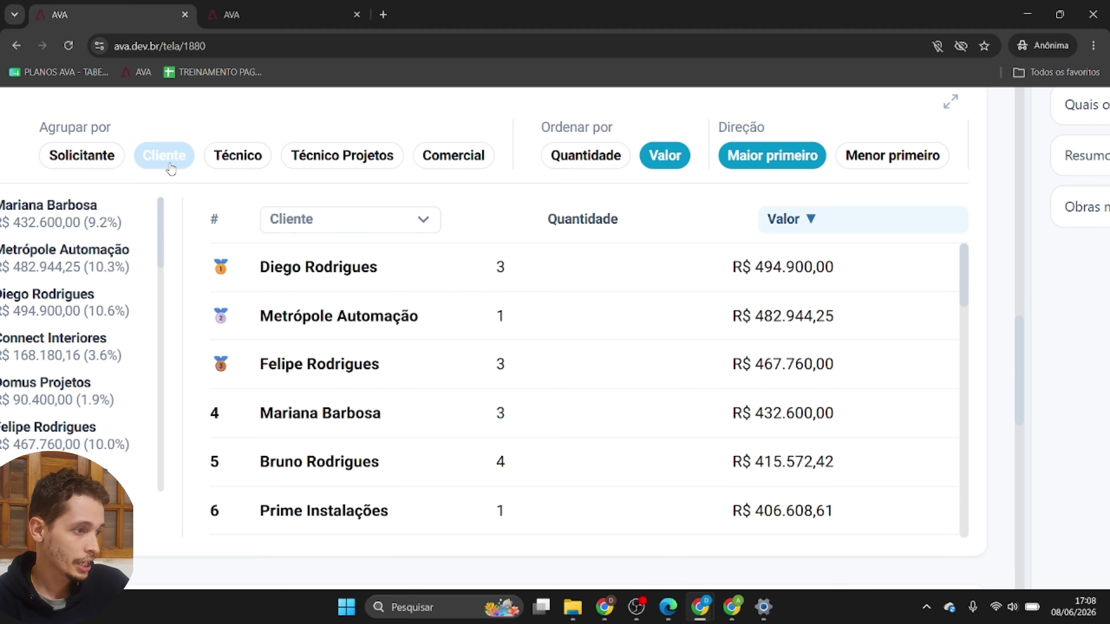
{"action": "left_click", "coordinate": [228, 166]}
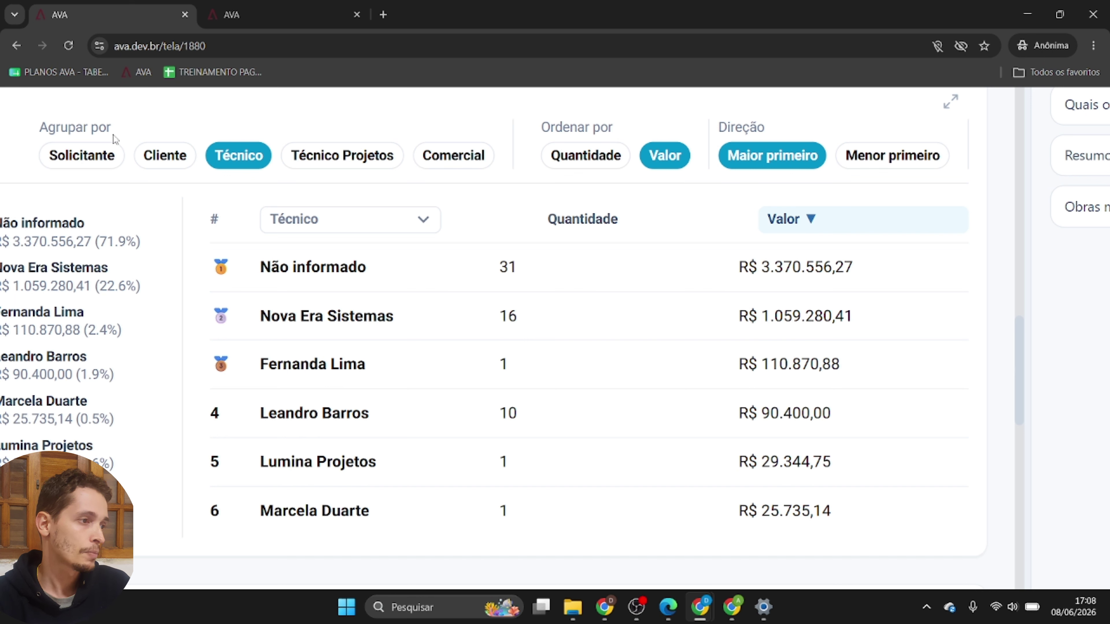
{"action": "left_click", "coordinate": [99, 161]}
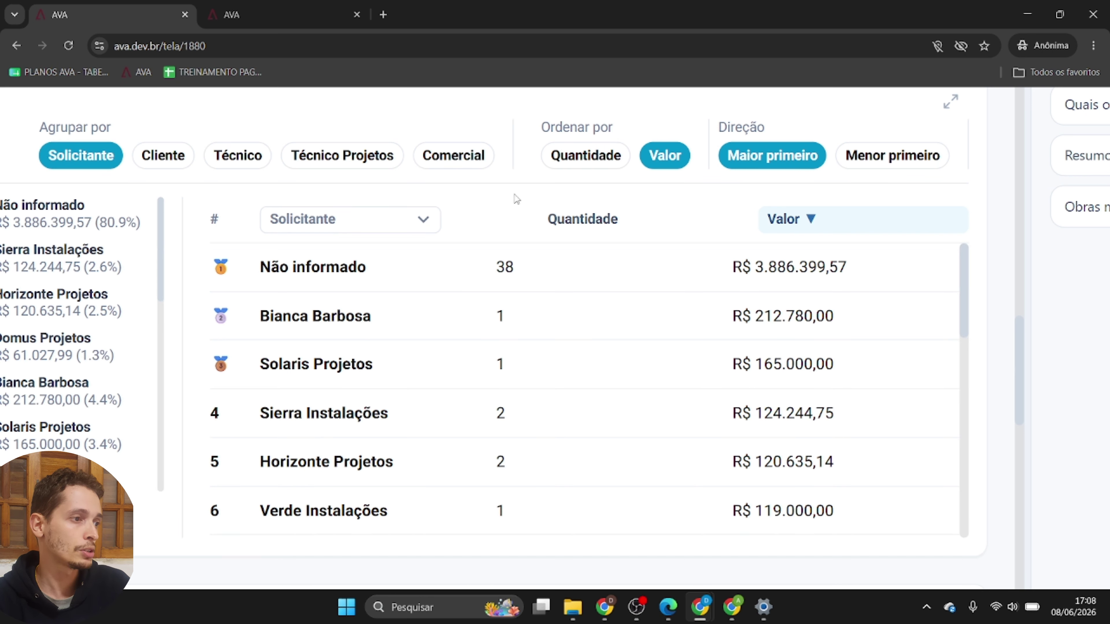
Step: Order the Responsáveis das obras ranking by Quantidade with the direction Menor primeiro
{"action": "left_click", "coordinate": [609, 159]}
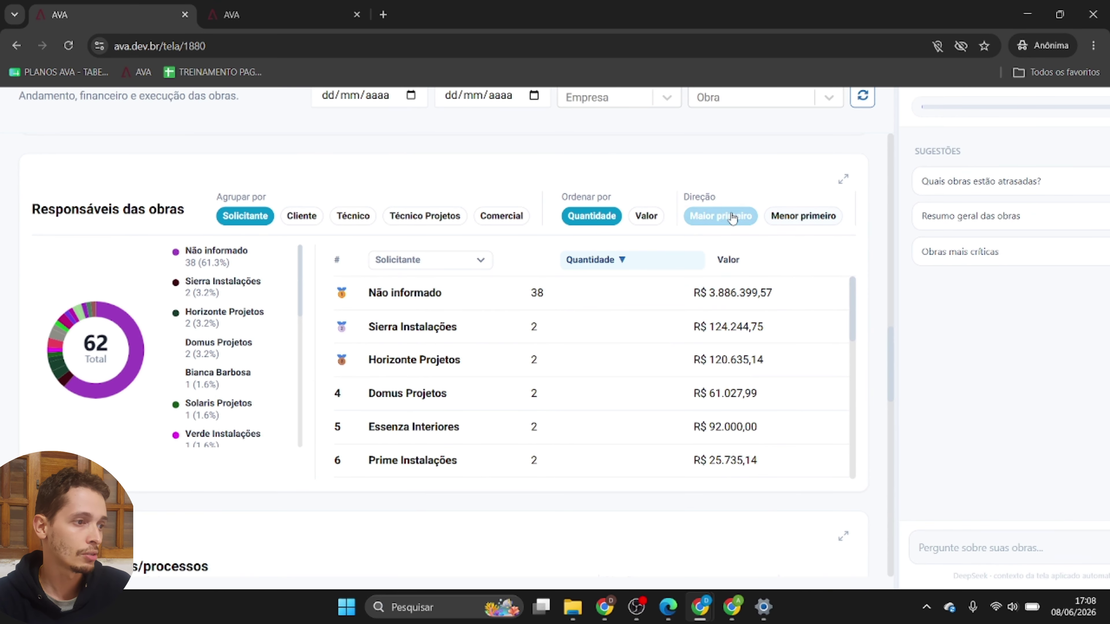
{"action": "left_click", "coordinate": [782, 220]}
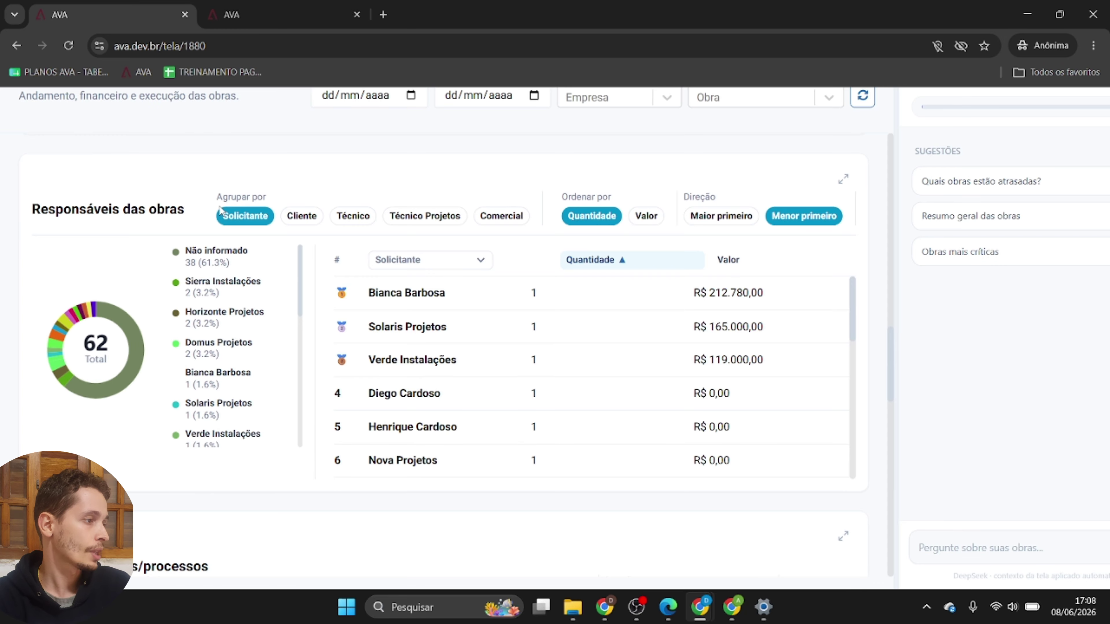
Step: Order the Desvio de visitas/processos panel by Qtd Visitas
{"action": "scroll", "coordinate": [254, 142], "scroll_direction": "down", "scroll_amount": 5}
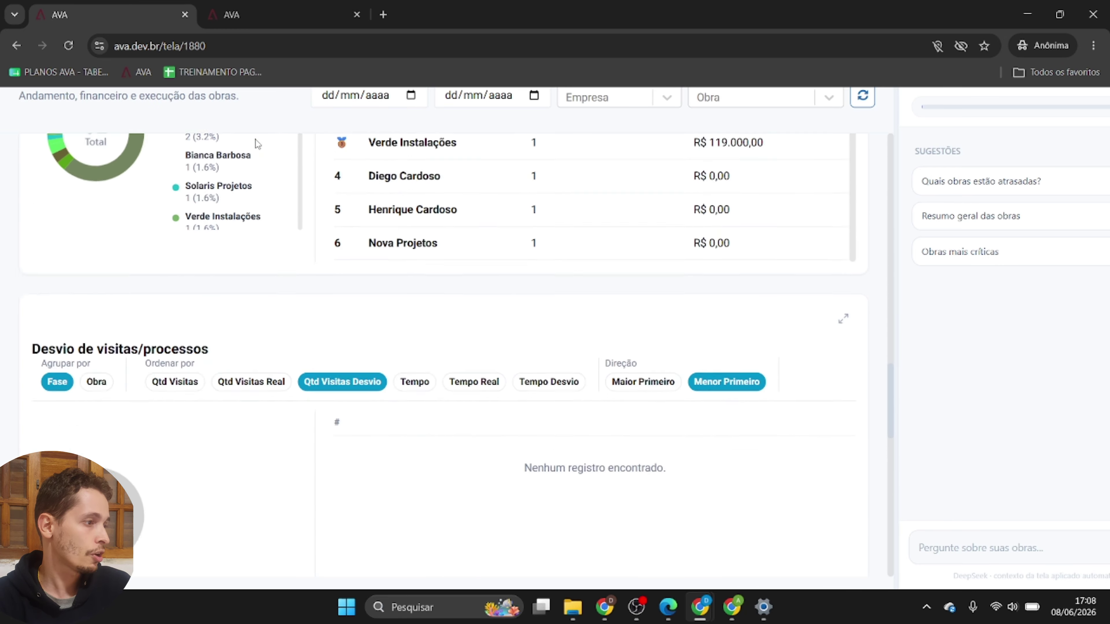
{"action": "scroll", "coordinate": [250, 220], "scroll_direction": "down", "scroll_amount": 2}
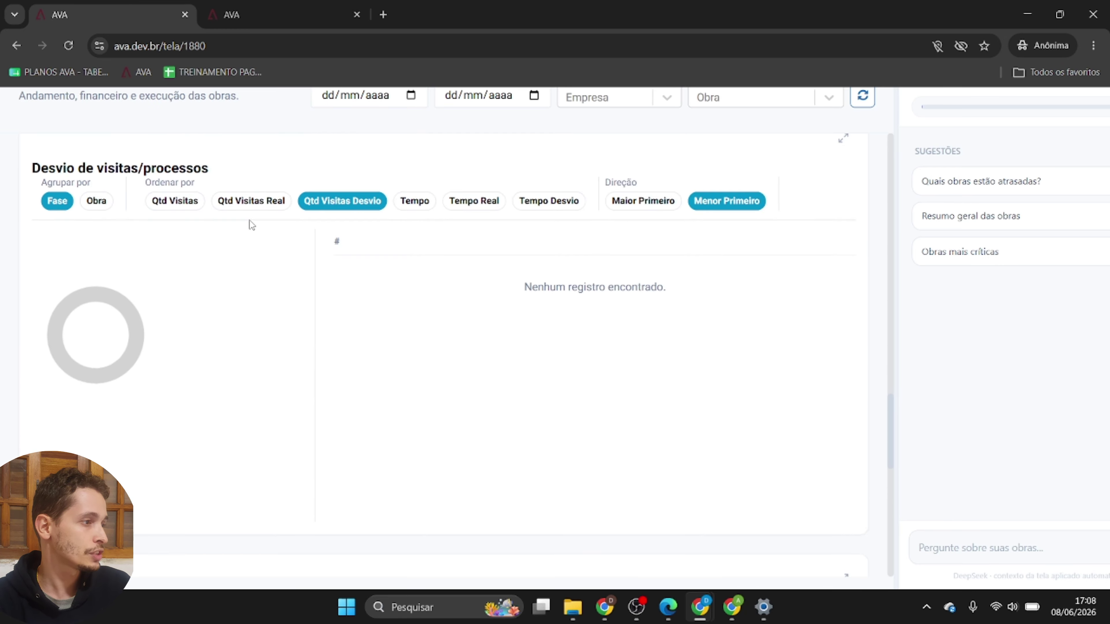
{"action": "left_click", "coordinate": [192, 204]}
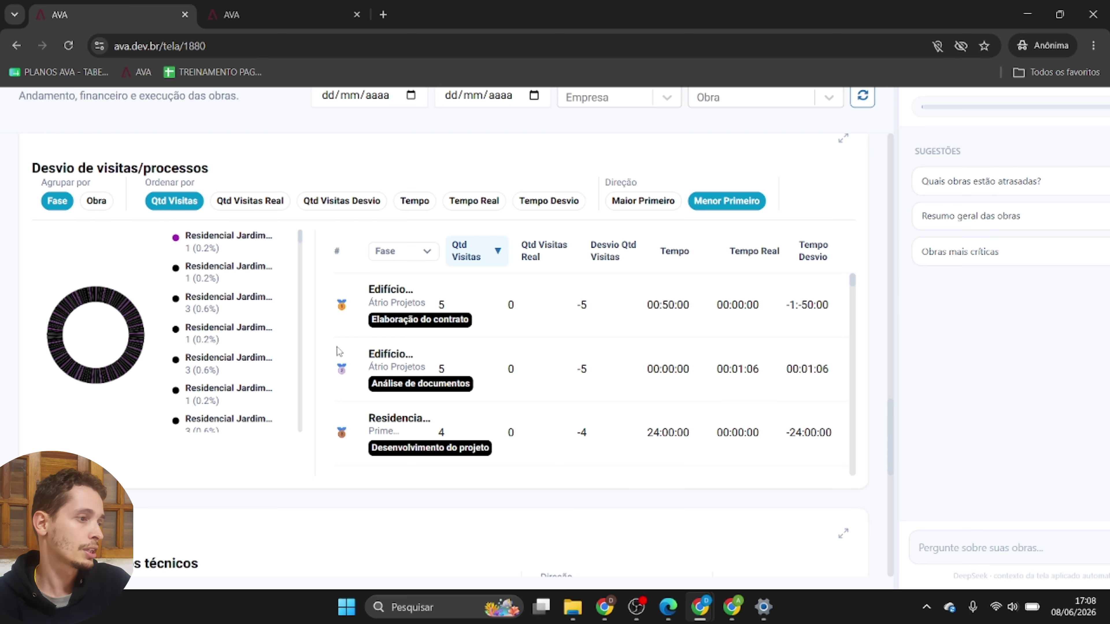
Step: Compare planned and real visits and times, with their deviations, for each phase in the Desvio de visitas/processos table
{"action": "scroll", "coordinate": [467, 293], "scroll_direction": "up", "scroll_amount": 5}
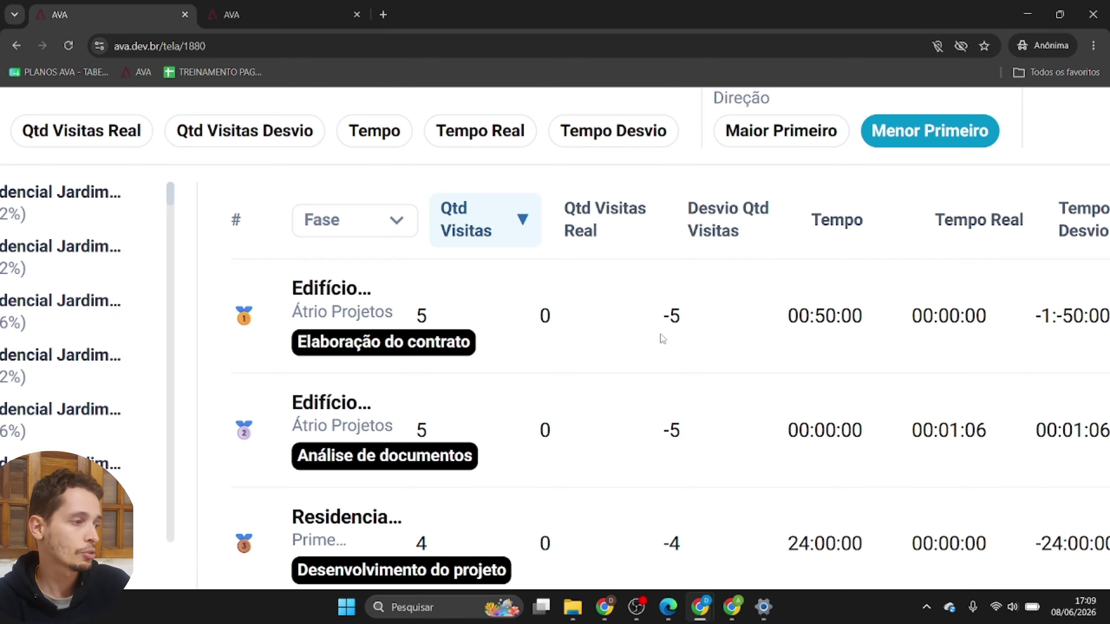
{"action": "key", "text": "ctrl+minus"}
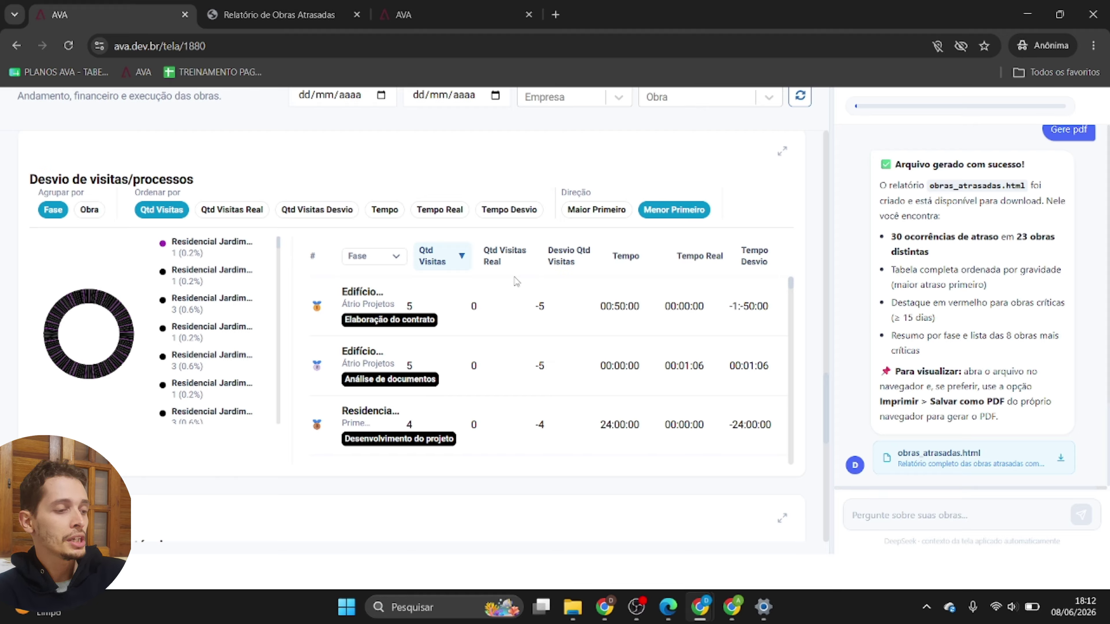
{"action": "scroll", "coordinate": [619, 307], "scroll_direction": "up", "scroll_amount": 3}
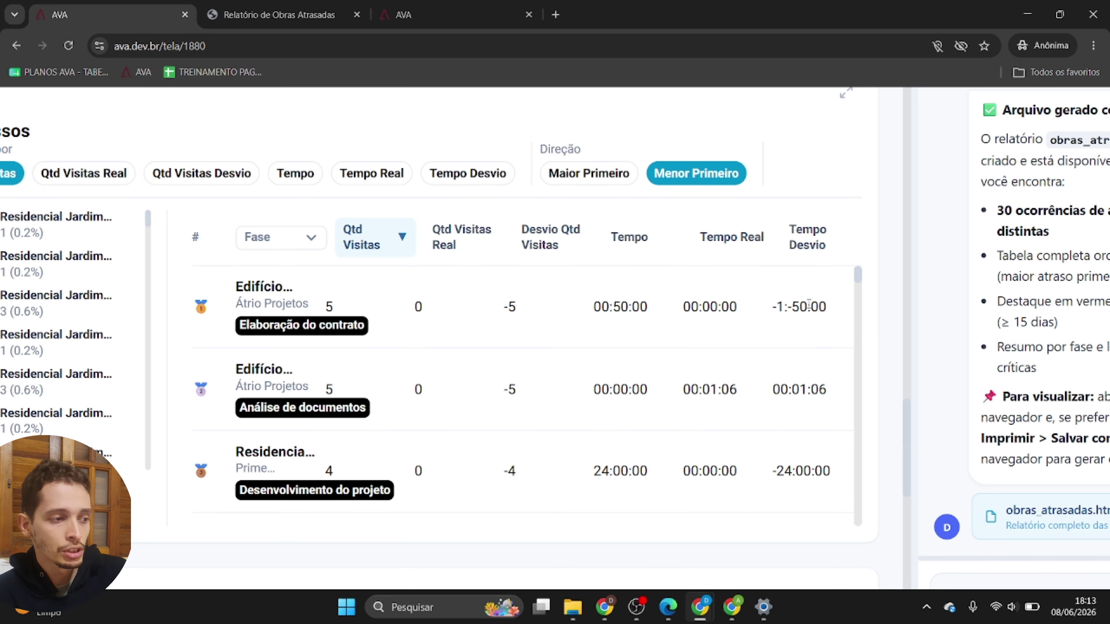
{"action": "key", "text": "ctrl+minus"}
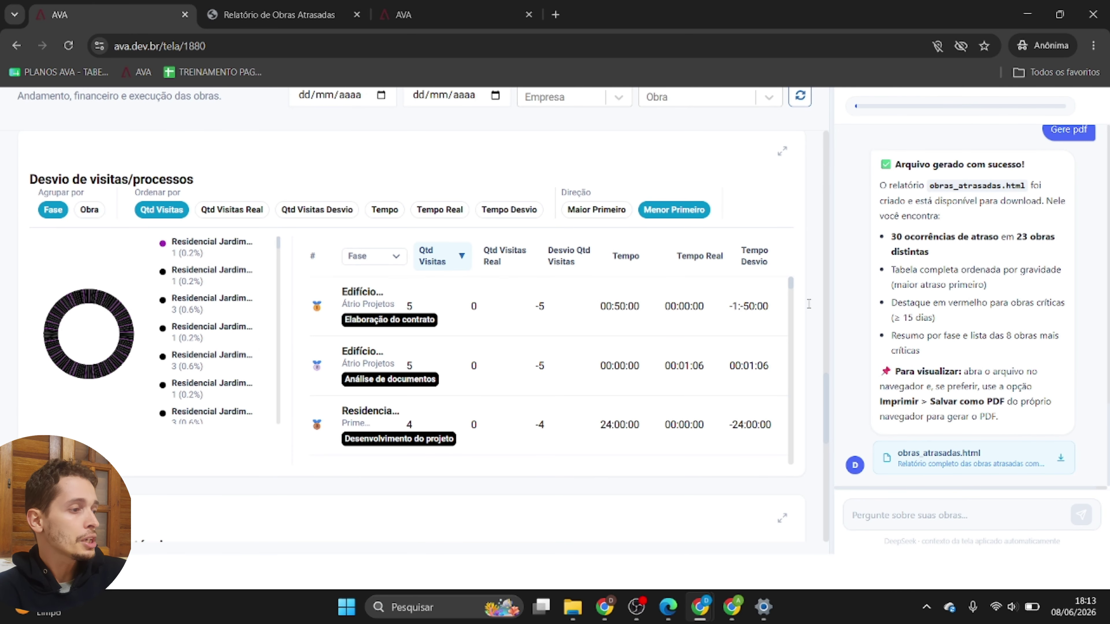
Step: Examine the Desvio de visitas/processos ordering options, from Qtd Visitas to Tempo Desvio, and the Maior Primeiro and Menor Primeiro directions
{"action": "left_click", "coordinate": [153, 218]}
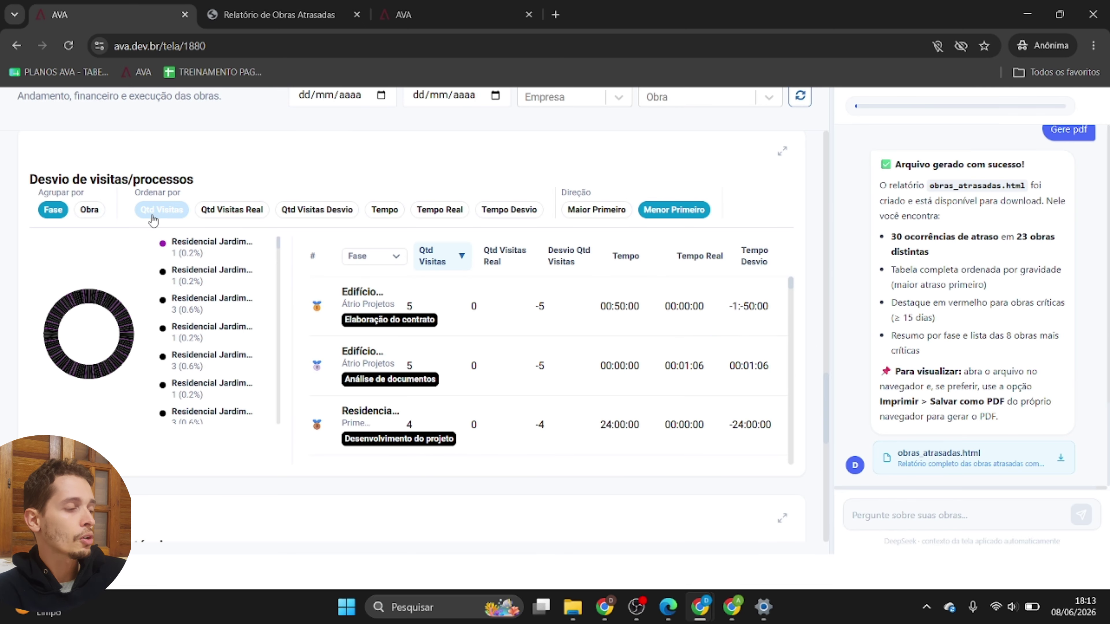
{"action": "key", "text": "ctrl+0"}
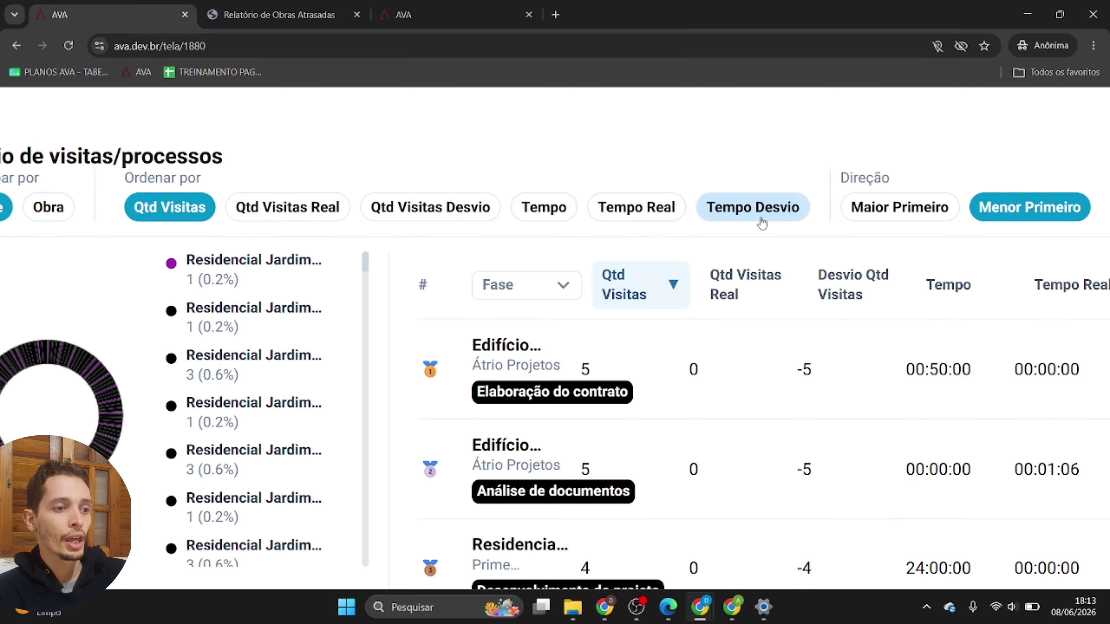
{"action": "scroll", "coordinate": [798, 265], "scroll_direction": "right", "scroll_amount": 5}
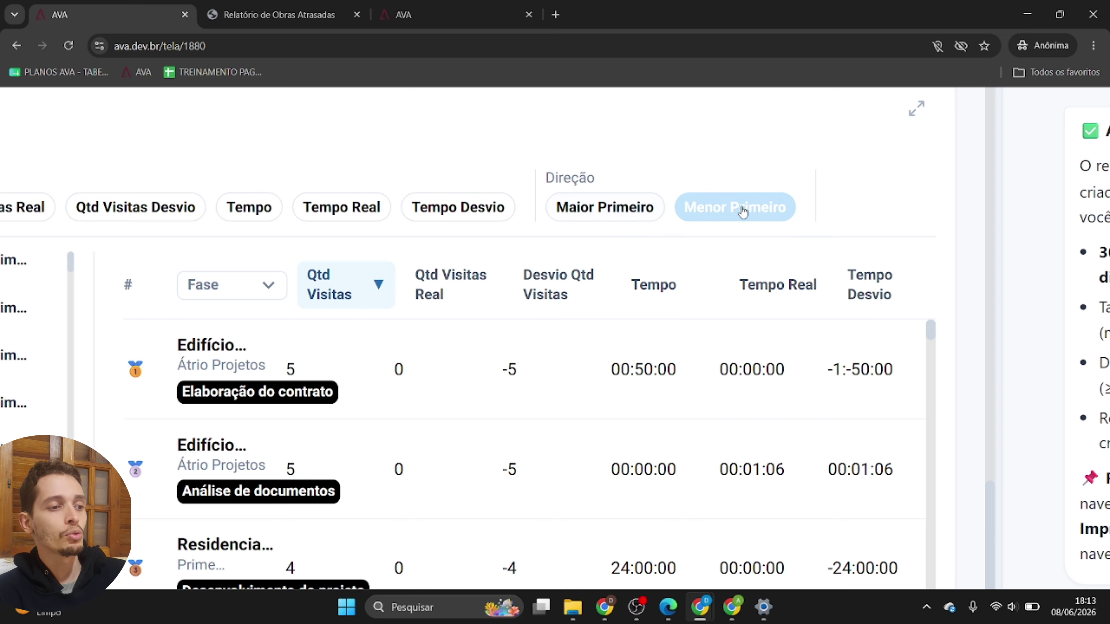
{"action": "scroll", "coordinate": [518, 284], "scroll_direction": "down", "scroll_amount": 5}
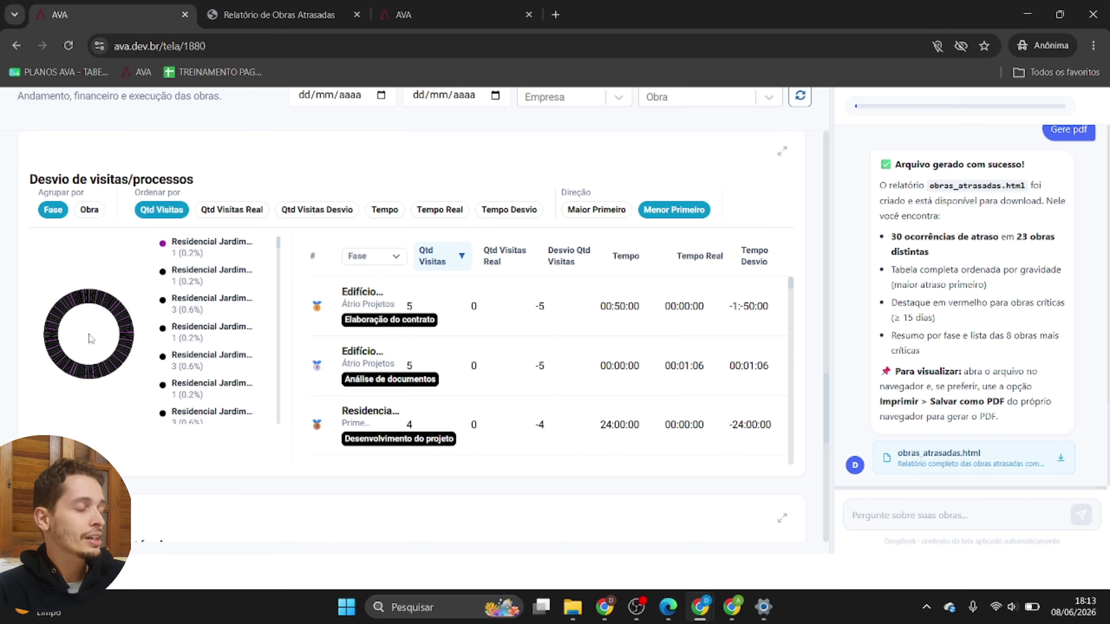
Step: Examine each technician's visit counts, worked times and check-ins in the Desempenho dos técnicos table, and their shares in its donut chart
{"action": "scroll", "coordinate": [89, 337], "scroll_direction": "down", "scroll_amount": 5}
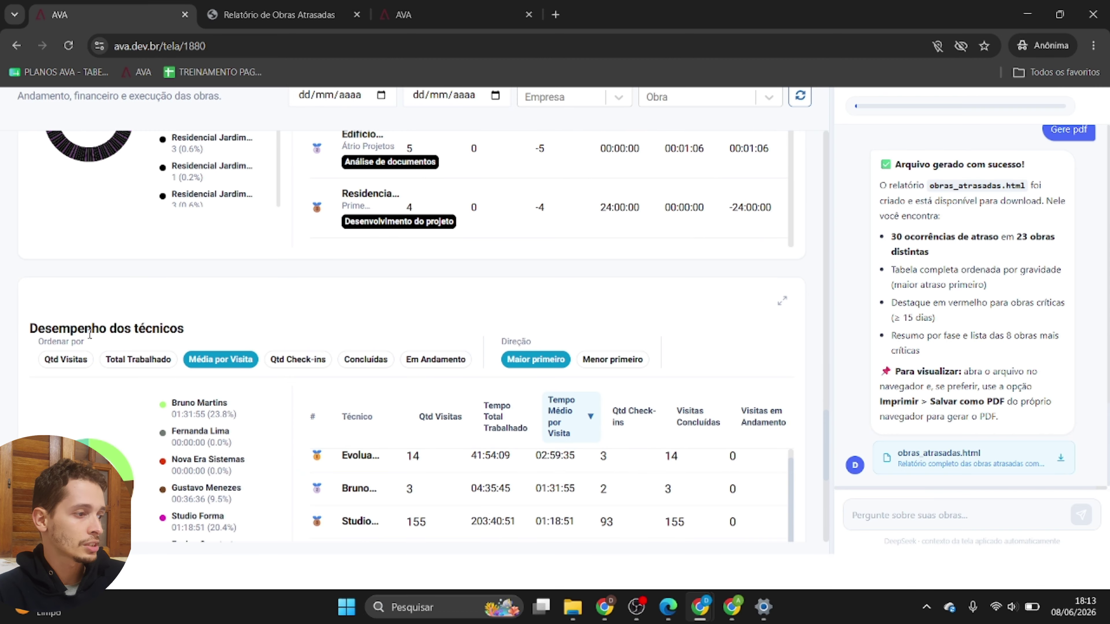
{"action": "scroll", "coordinate": [90, 334], "scroll_direction": "down", "scroll_amount": 1}
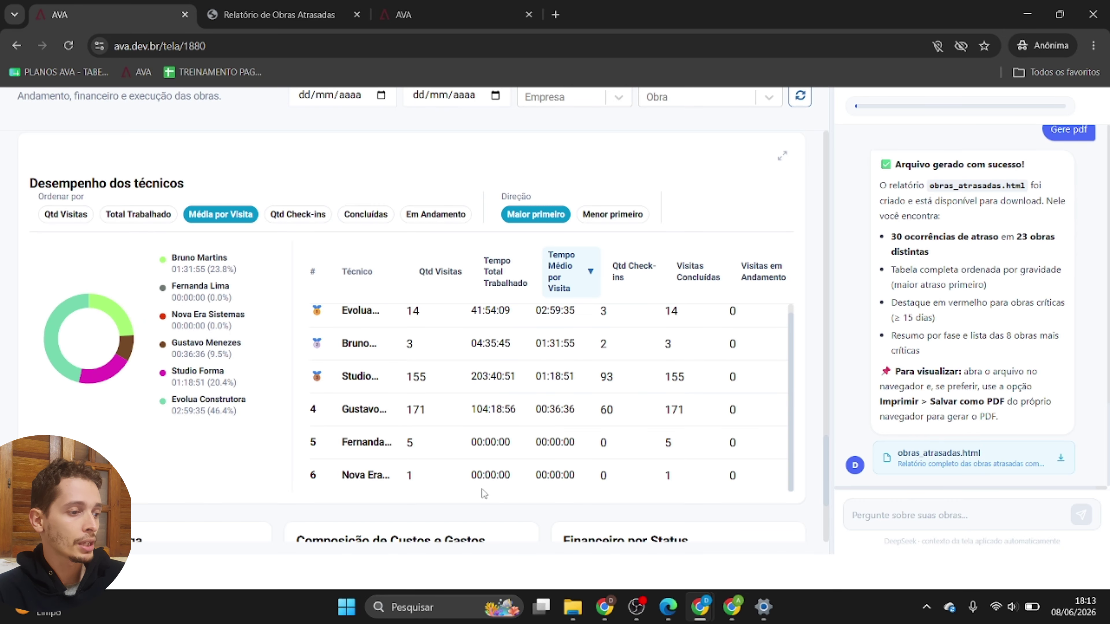
{"action": "scroll", "coordinate": [479, 504], "scroll_direction": "up", "scroll_amount": 3}
{"action": "scroll", "coordinate": [480, 503], "scroll_direction": "up", "scroll_amount": 1}
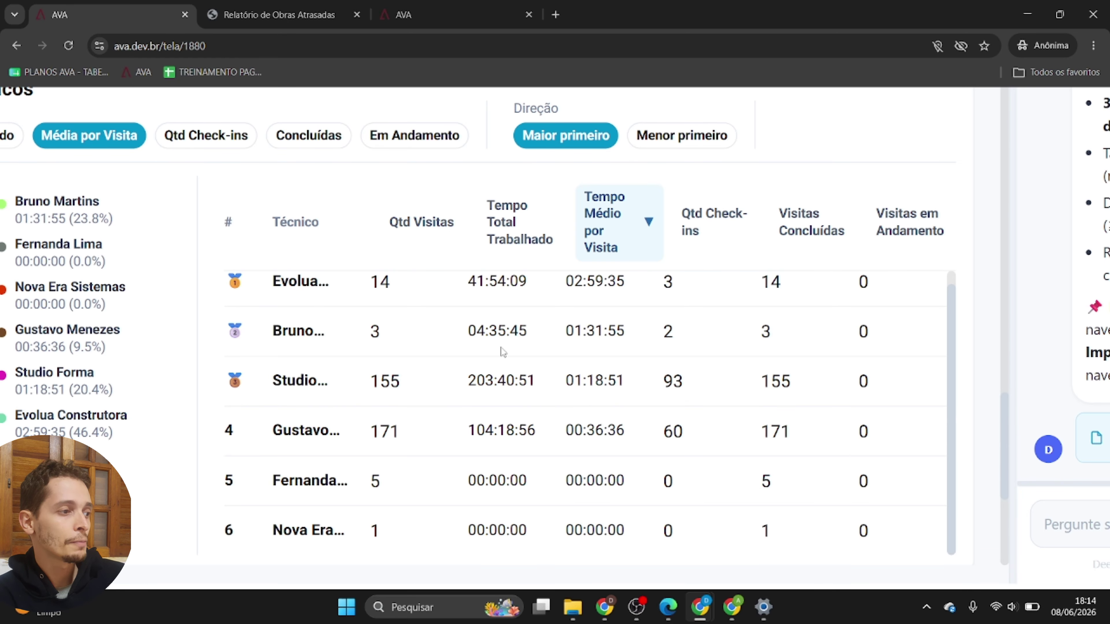
{"action": "scroll", "coordinate": [502, 352], "scroll_direction": "down", "scroll_amount": 3}
{"action": "mouse_move", "coordinate": [148, 303]}
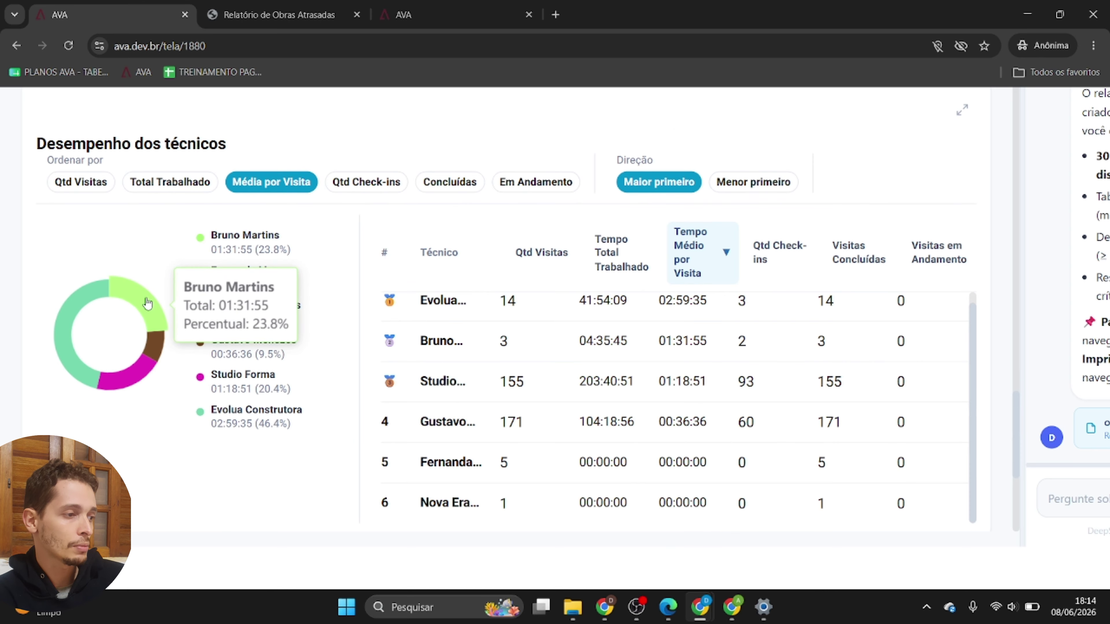
{"action": "scroll", "coordinate": [148, 303], "scroll_direction": "up", "scroll_amount": 2}
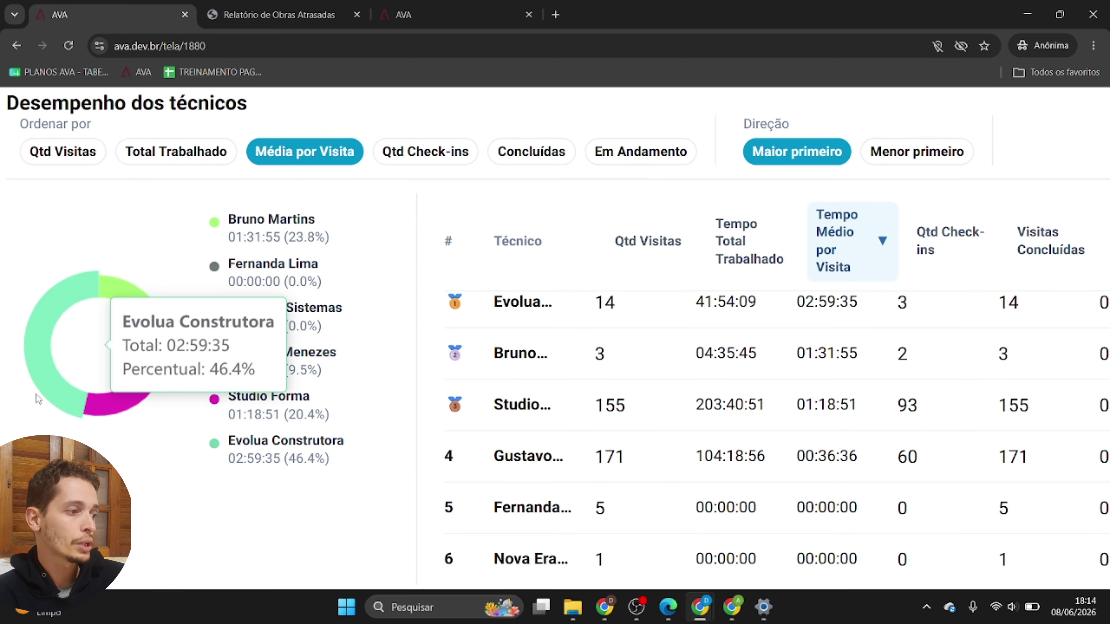
{"action": "mouse_move", "coordinate": [151, 372]}
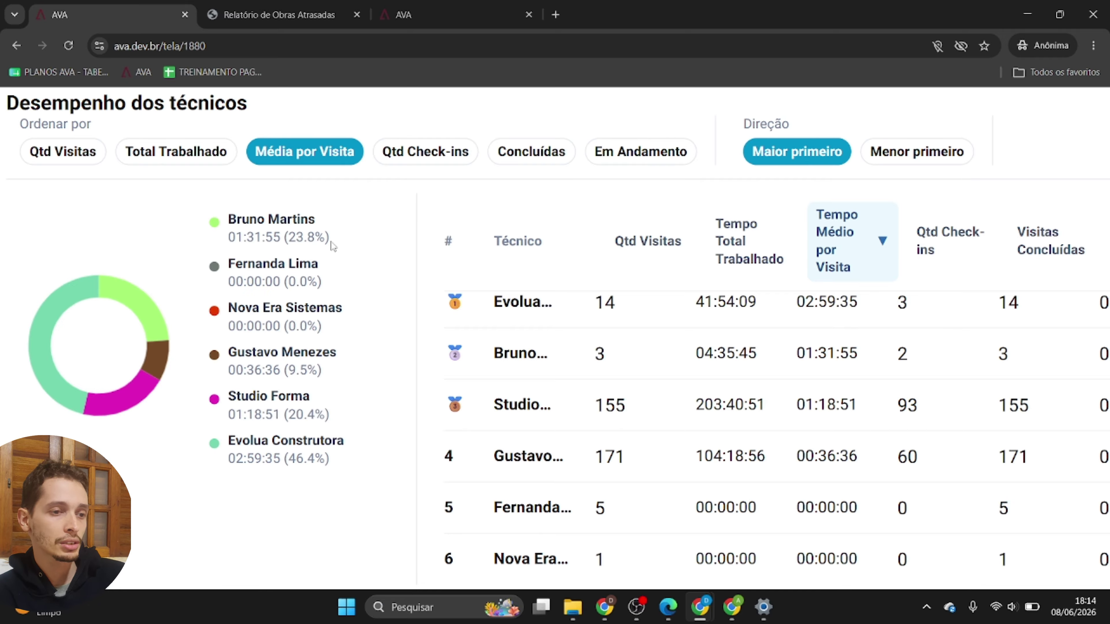
Step: Order the Desempenho dos técnicos panel by Qtd Visitas, Total Trabalhado, Média por Visita and finally Qtd Check-ins
{"action": "scroll", "coordinate": [332, 247], "scroll_direction": "up", "scroll_amount": 1}
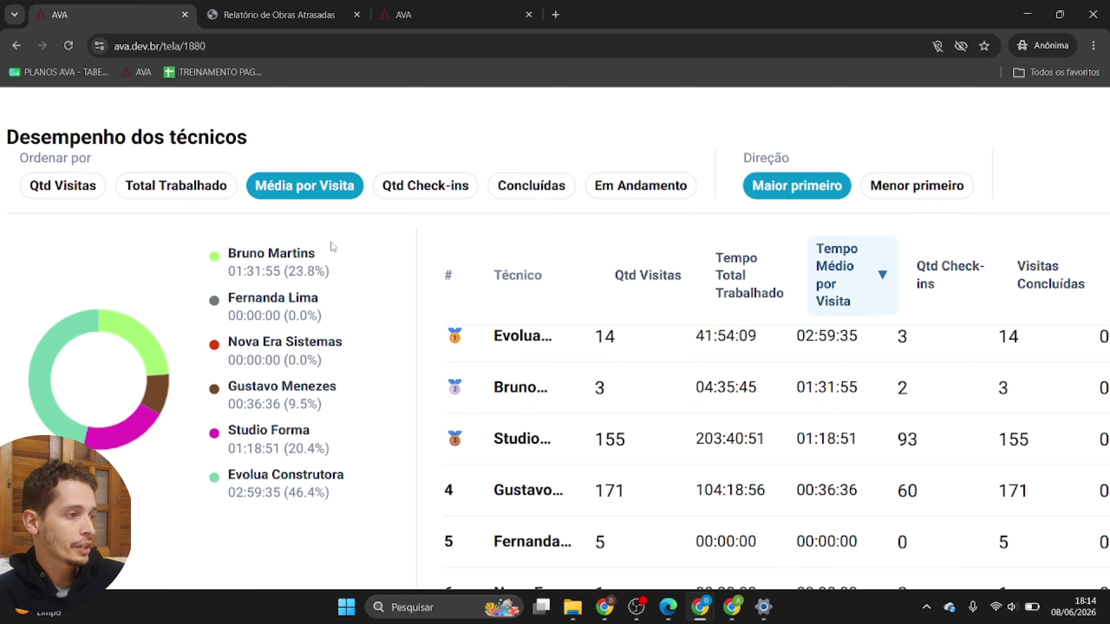
{"action": "scroll", "coordinate": [184, 169], "scroll_direction": "left", "scroll_amount": 1}
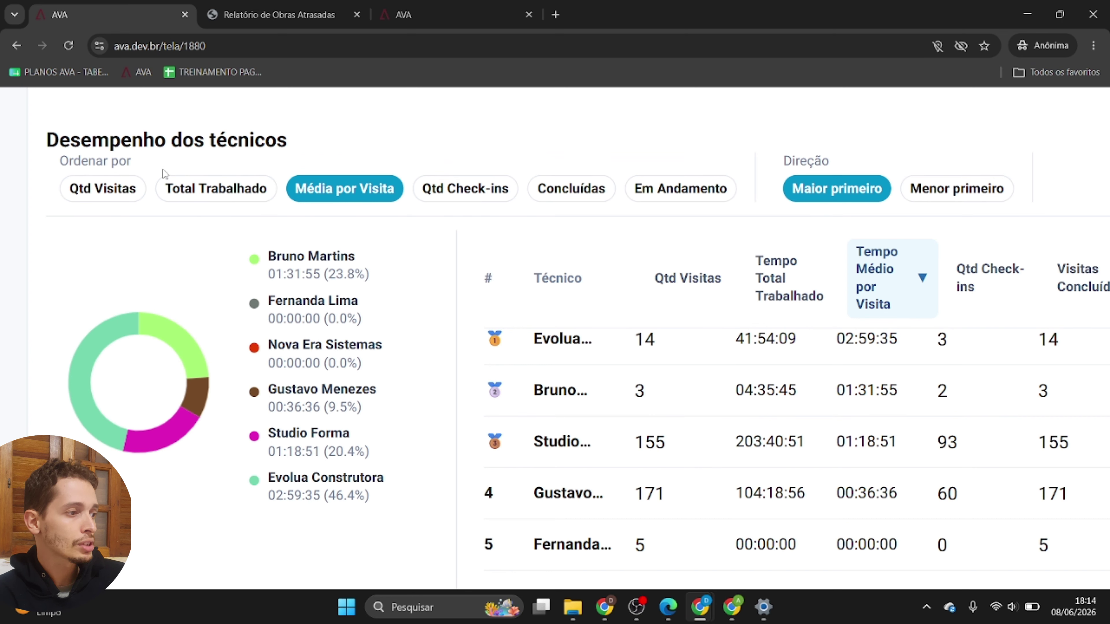
{"action": "left_click", "coordinate": [104, 191]}
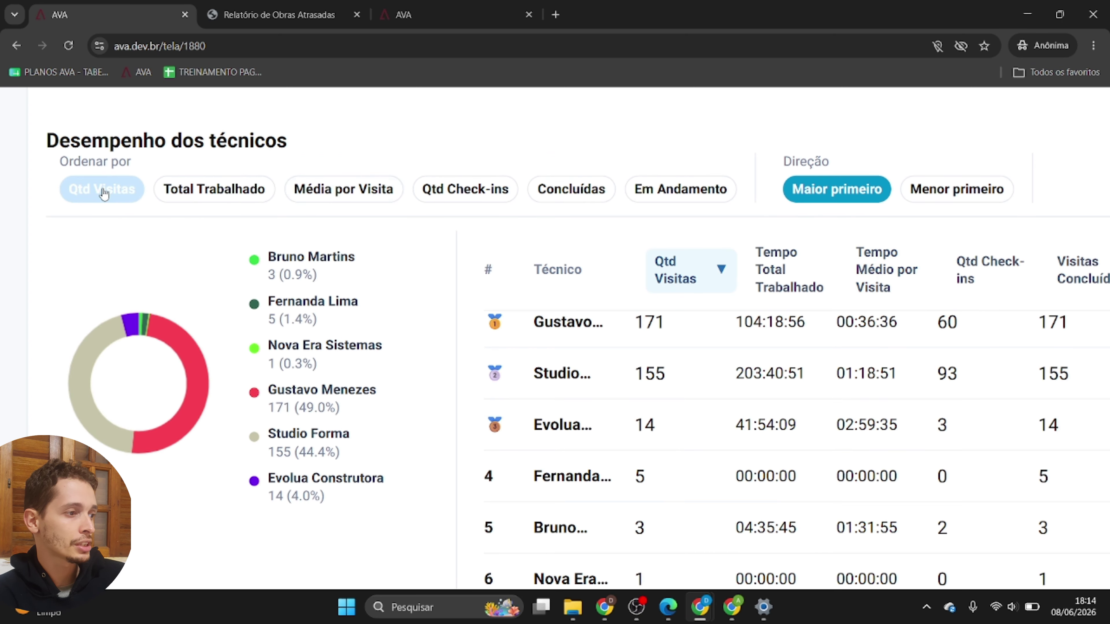
{"action": "left_click", "coordinate": [210, 193]}
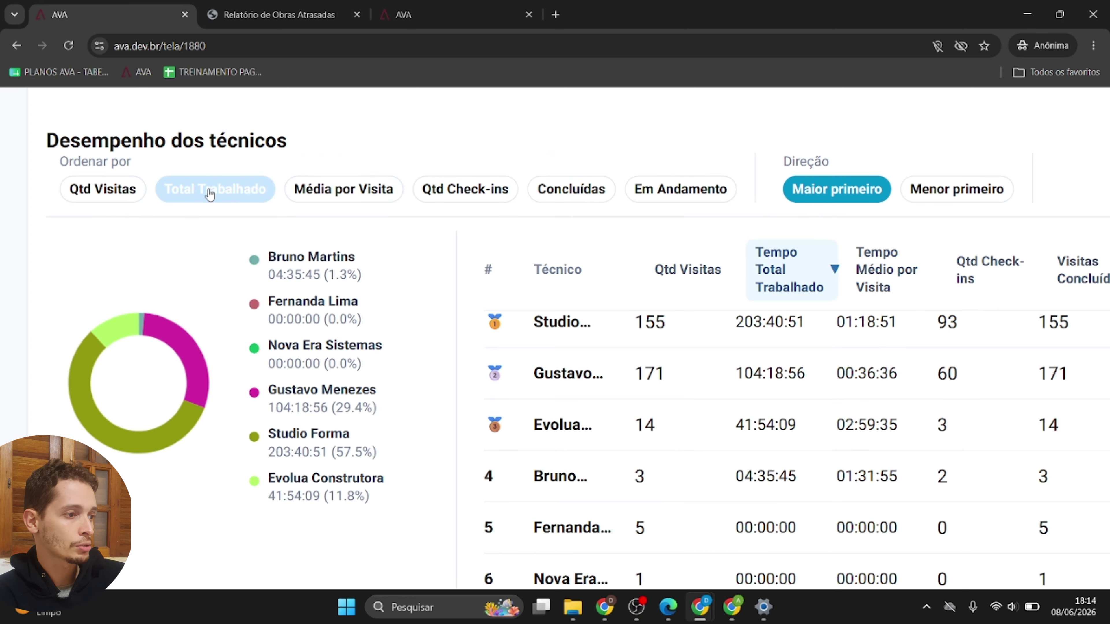
{"action": "left_click", "coordinate": [296, 192]}
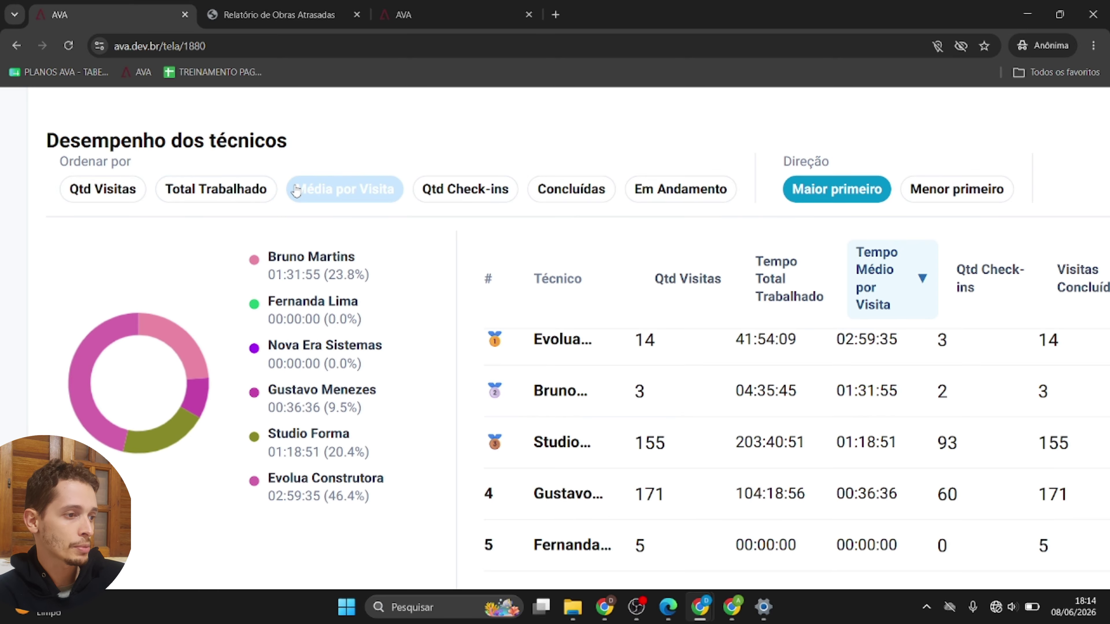
{"action": "left_click", "coordinate": [431, 191]}
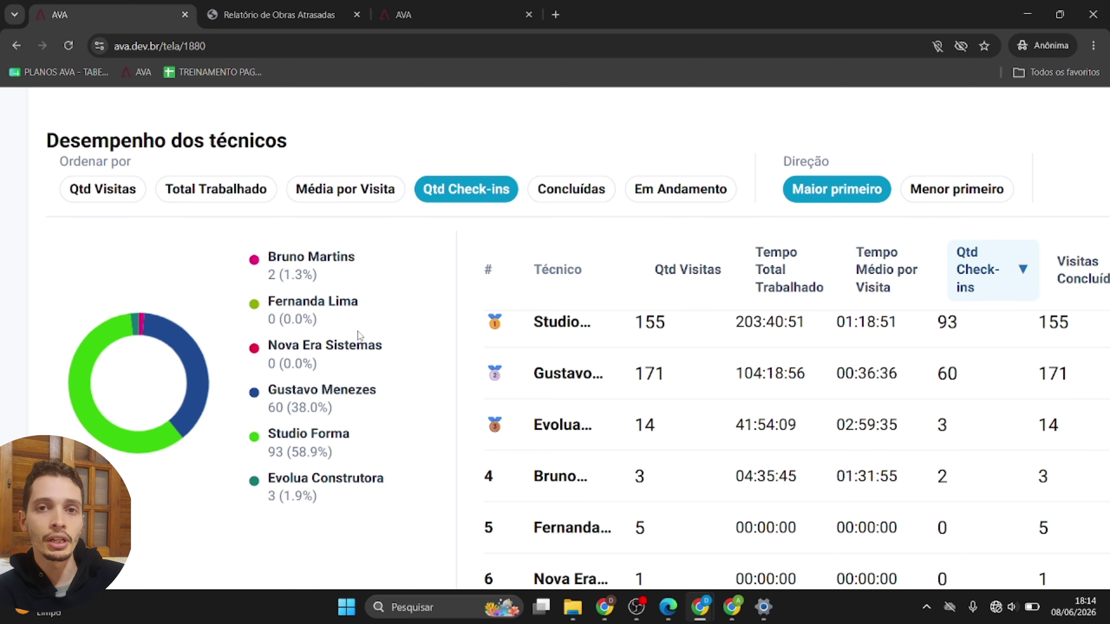
{"action": "key", "text": "Escape"}
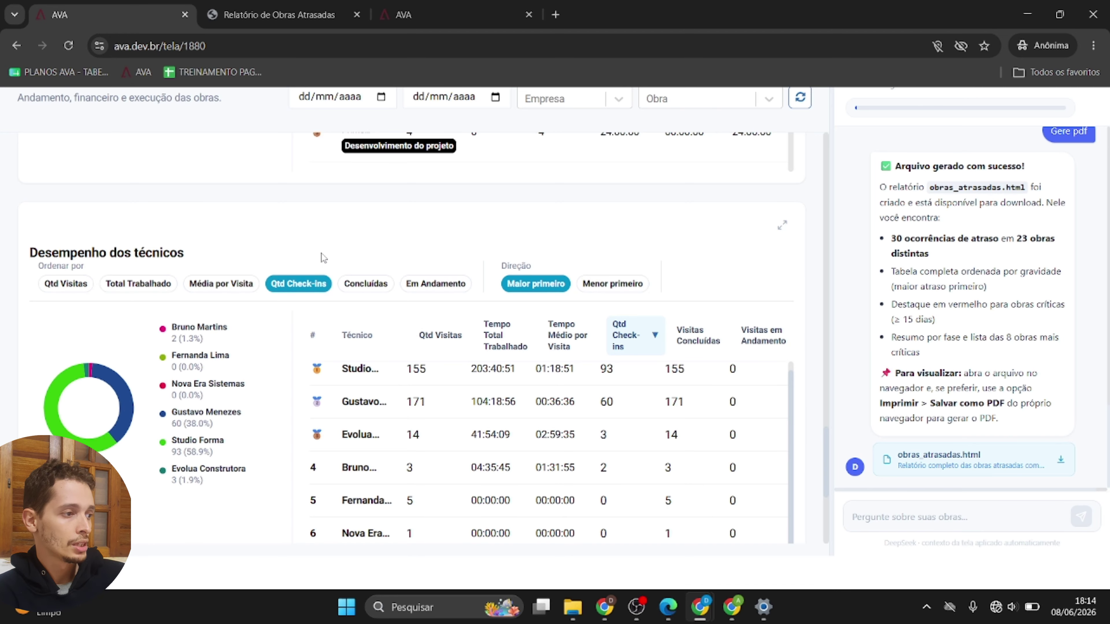
Step: Review the Posição de Entrega chart's categories and amounts, from Ainda não reservado and Compra Confirmada to Devolvido and Estoque OK
{"action": "scroll", "coordinate": [321, 262], "scroll_direction": "down", "scroll_amount": 4}
{"action": "scroll", "coordinate": [321, 253], "scroll_direction": "down", "scroll_amount": 2}
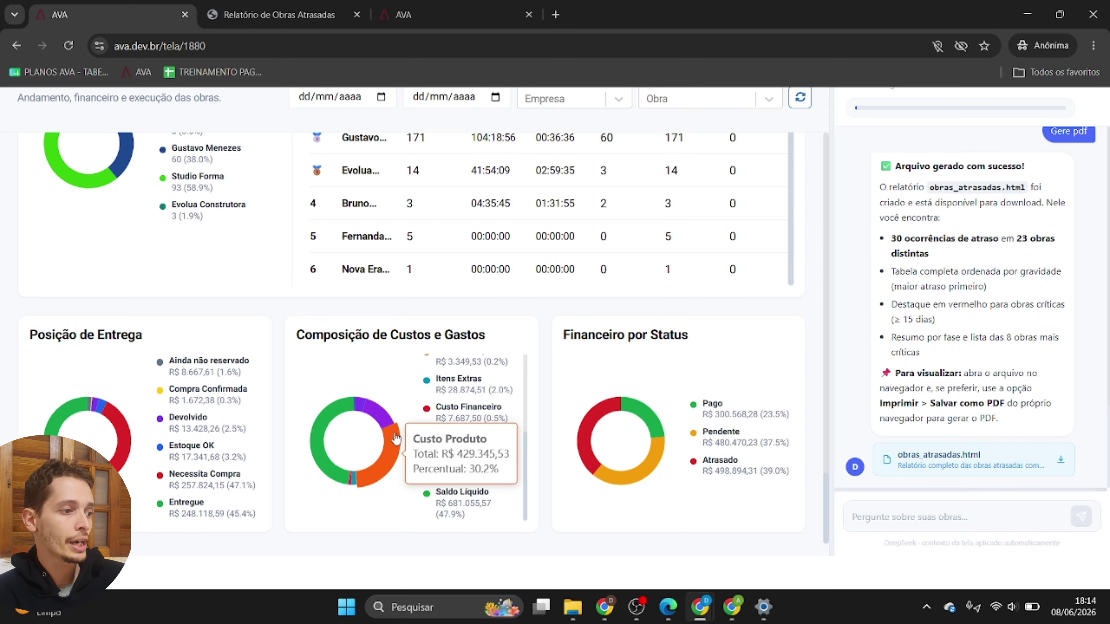
{"action": "mouse_move", "coordinate": [51, 446]}
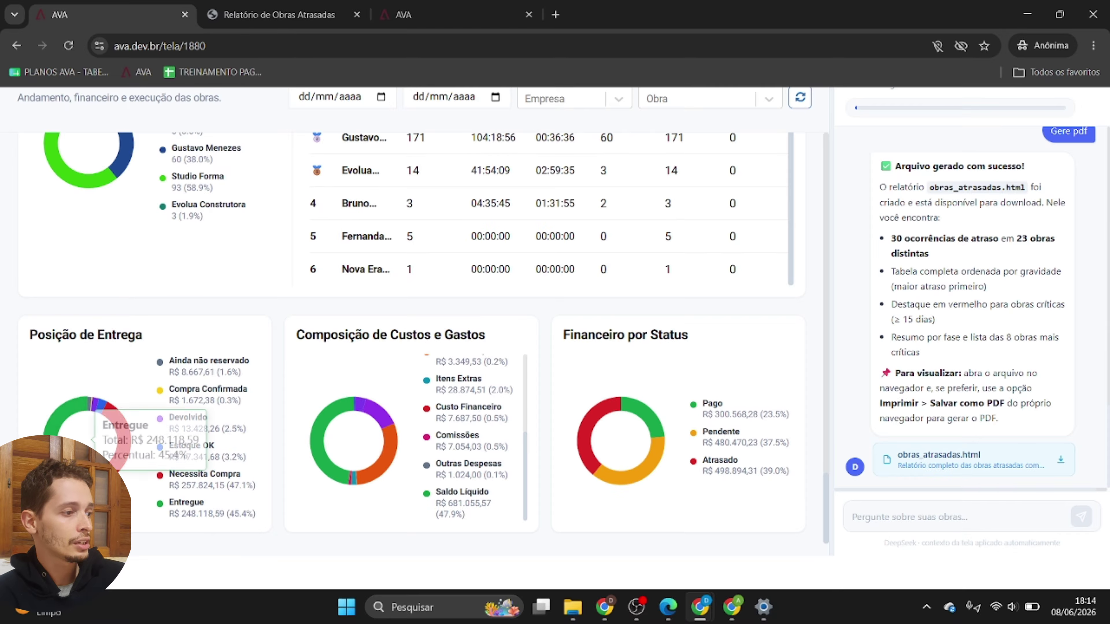
{"action": "scroll", "coordinate": [50, 446], "scroll_direction": "up", "scroll_amount": 3}
{"action": "scroll", "coordinate": [50, 446], "scroll_direction": "up", "scroll_amount": 2}
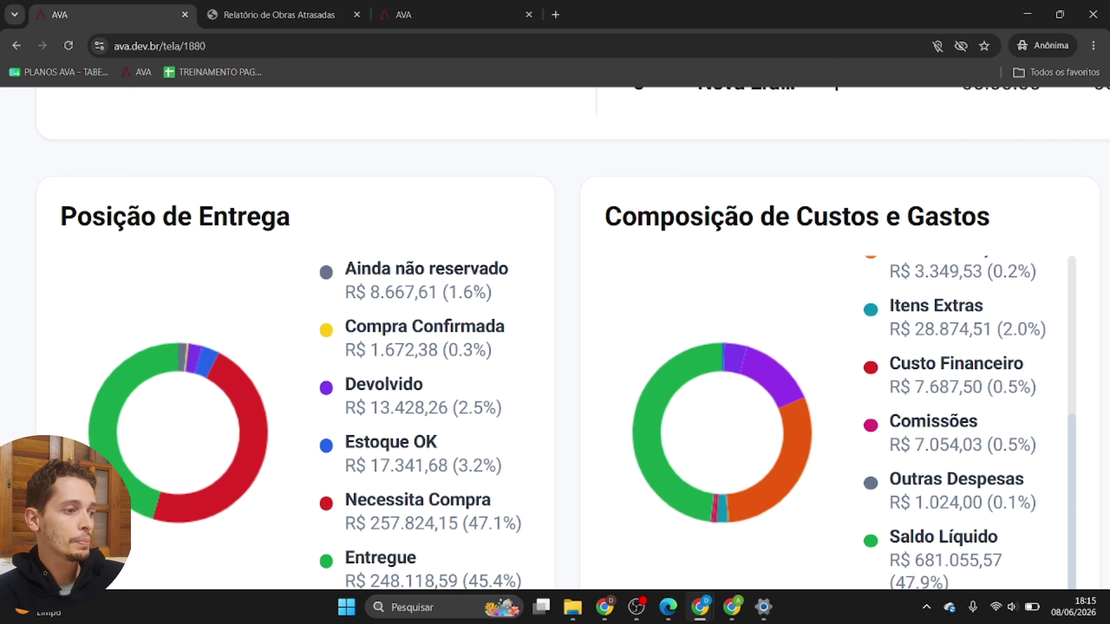
{"action": "left_click_drag", "start_coordinate": [353, 268], "coordinate": [488, 268]}
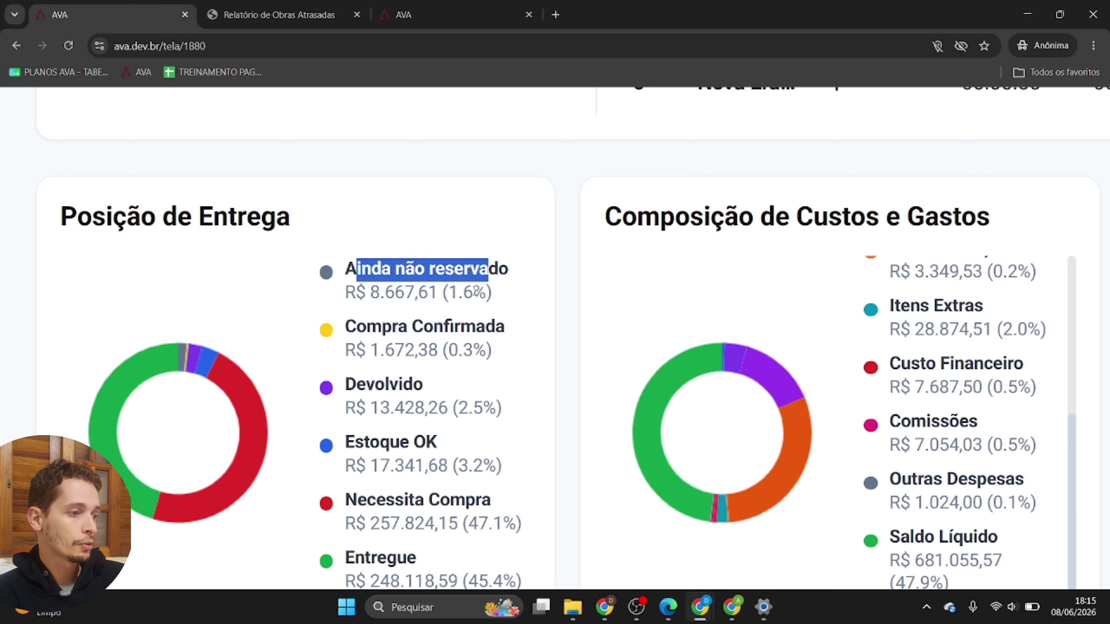
{"action": "left_click_drag", "start_coordinate": [350, 329], "coordinate": [505, 330]}
{"action": "left_click", "coordinate": [345, 385]}
{"action": "left_click_drag", "start_coordinate": [345, 385], "coordinate": [423, 385]}
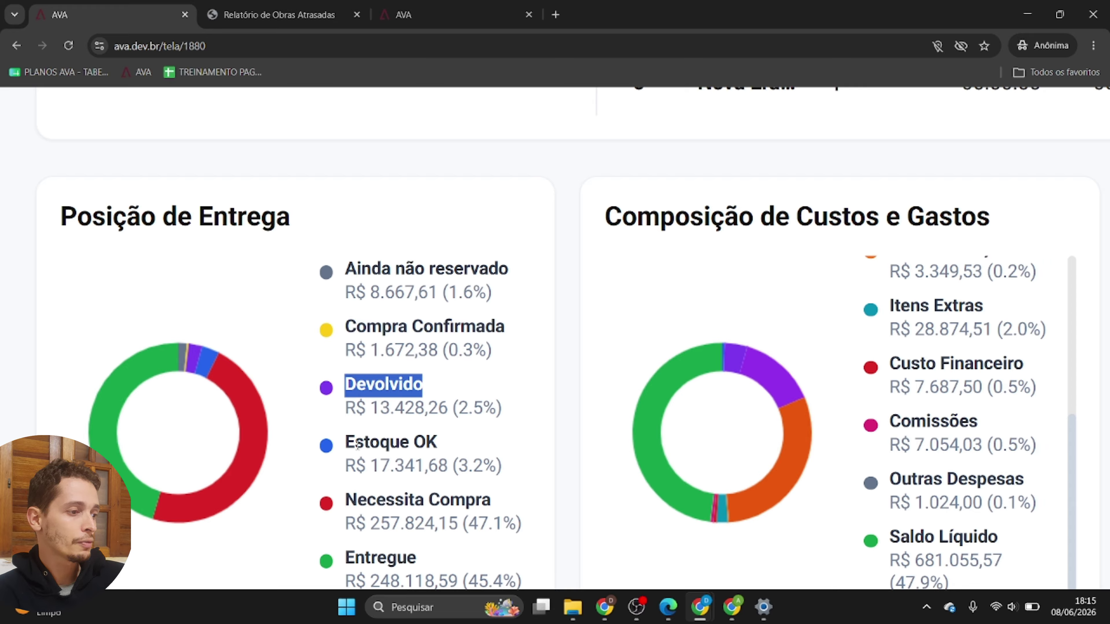
{"action": "left_click_drag", "start_coordinate": [349, 433], "coordinate": [496, 466]}
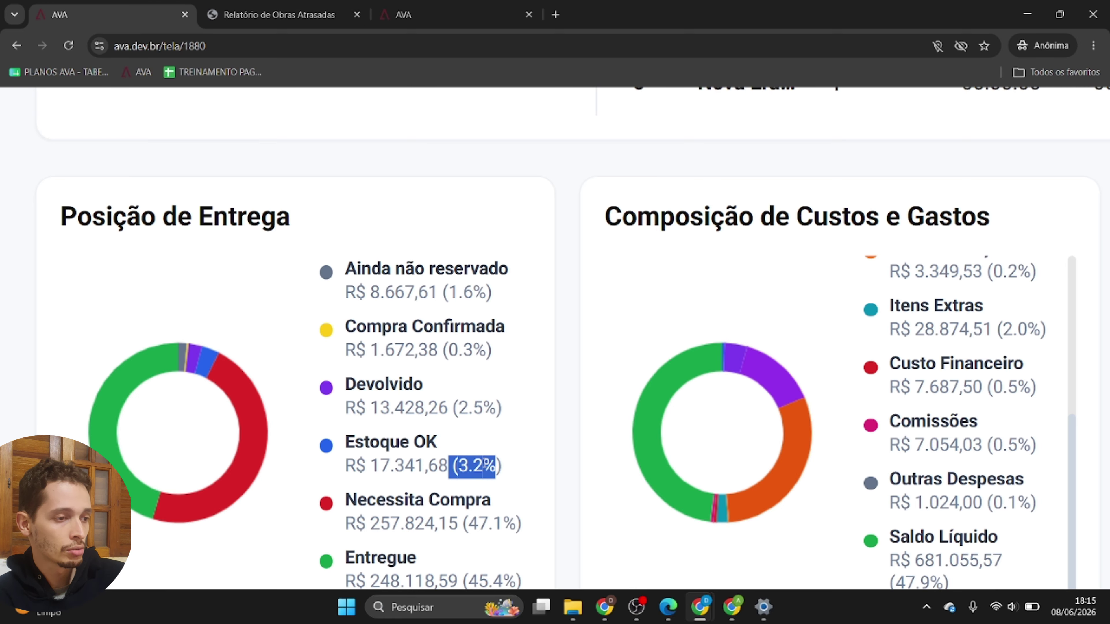
Step: Read through the Composição de Custos e Gastos legend, from Crédito Cliente and the taxes to Outras Despesas and Saldo Líquido
{"action": "scroll", "coordinate": [474, 470], "scroll_direction": "right", "scroll_amount": 5}
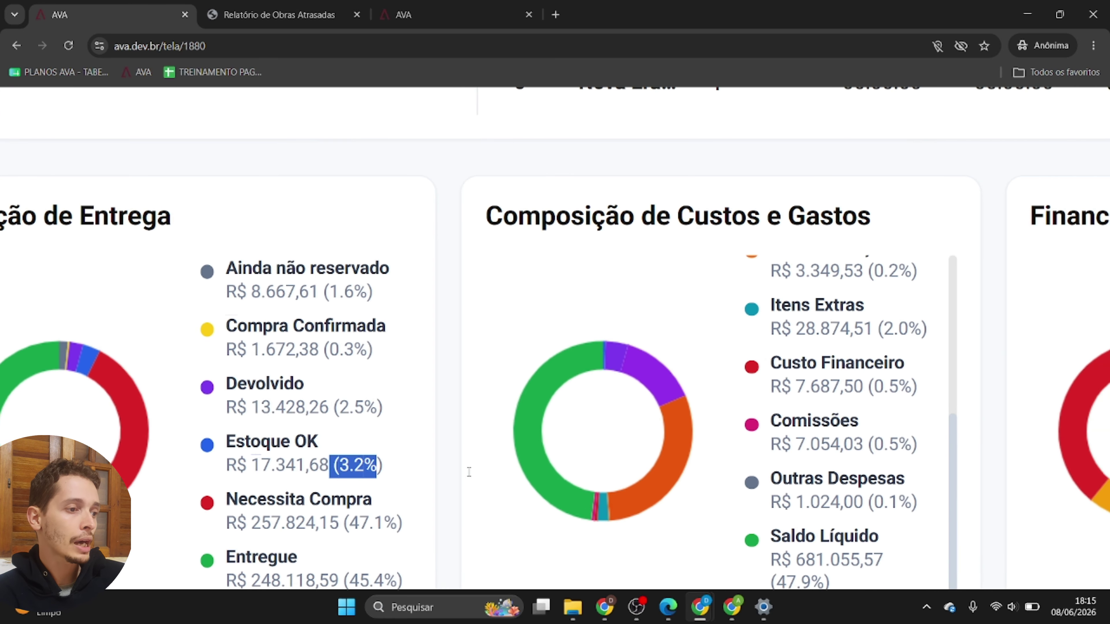
{"action": "scroll", "coordinate": [479, 483], "scroll_direction": "right", "scroll_amount": 1}
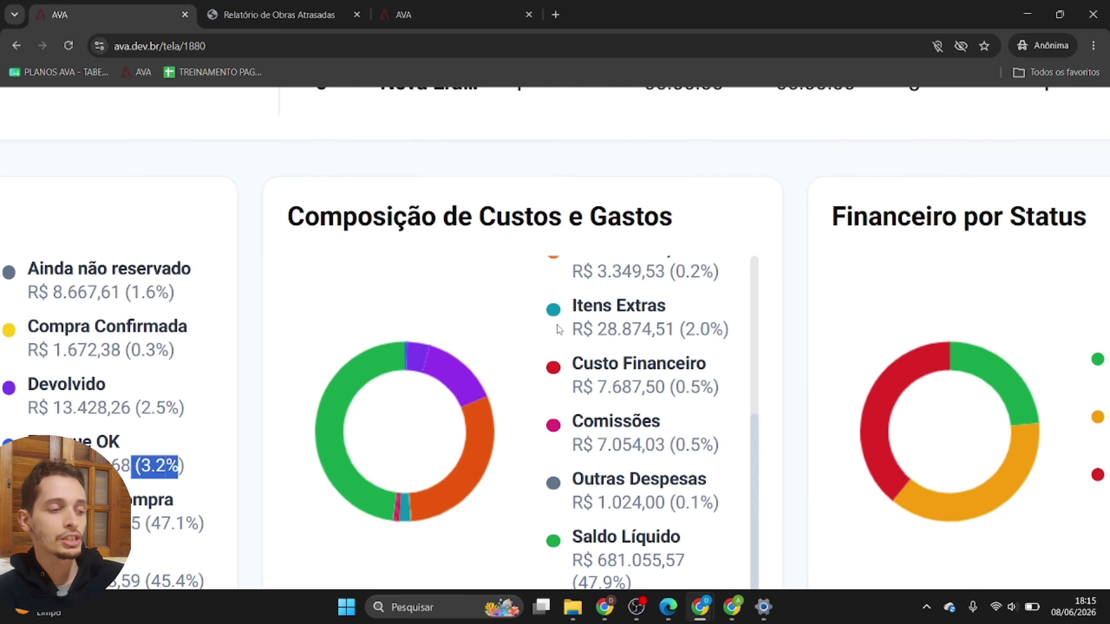
{"action": "scroll", "coordinate": [559, 330], "scroll_direction": "up", "scroll_amount": 5}
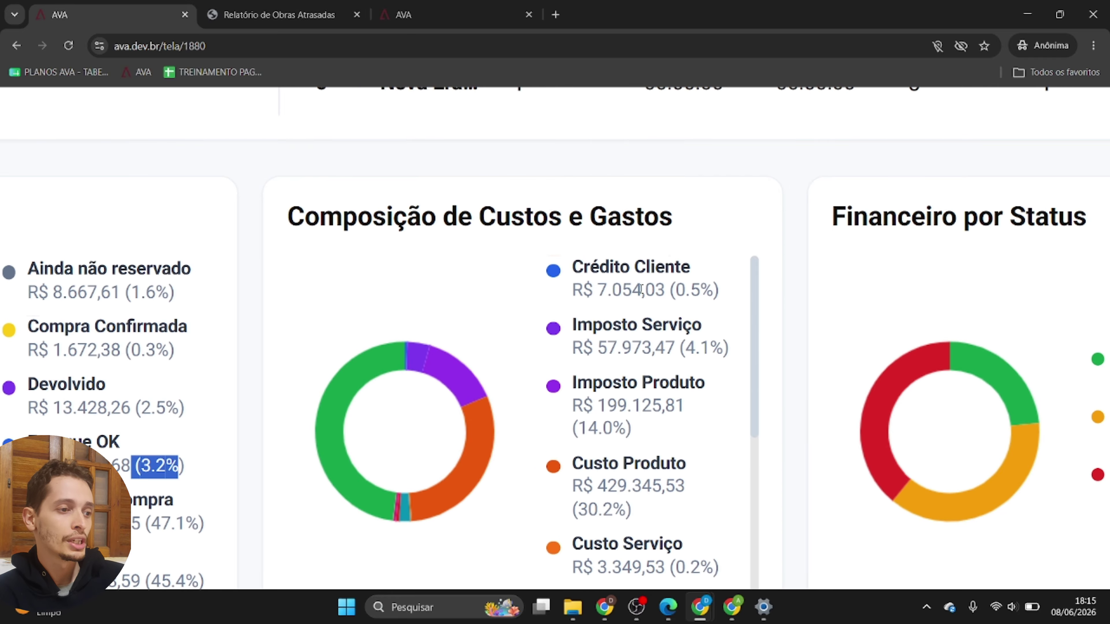
{"action": "scroll", "coordinate": [638, 326], "scroll_direction": "down", "scroll_amount": 4}
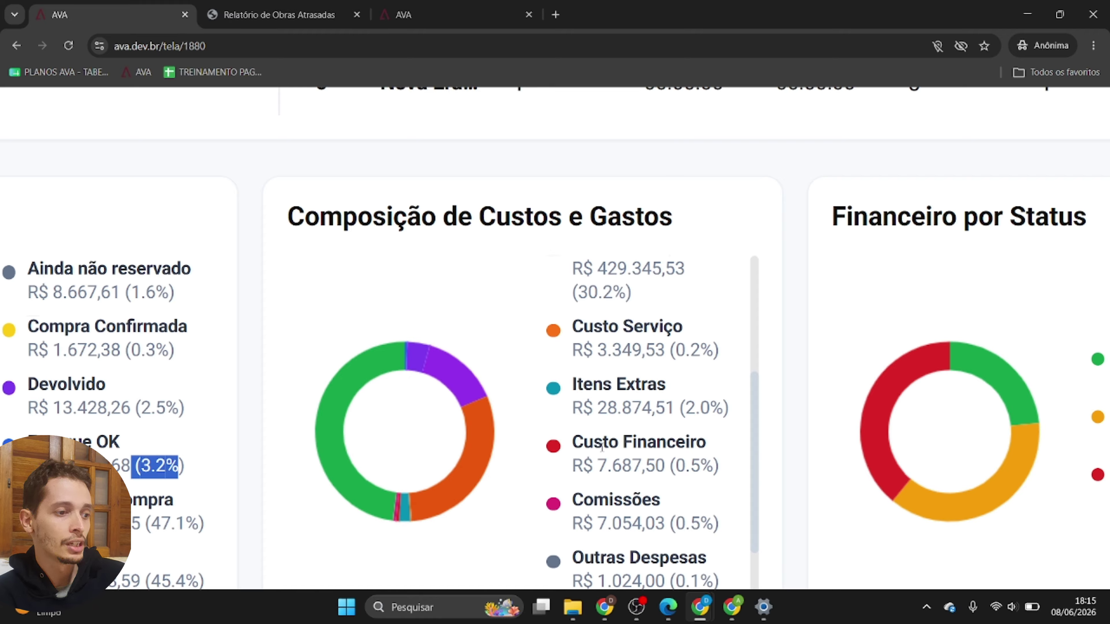
{"action": "scroll", "coordinate": [601, 445], "scroll_direction": "down", "scroll_amount": 1}
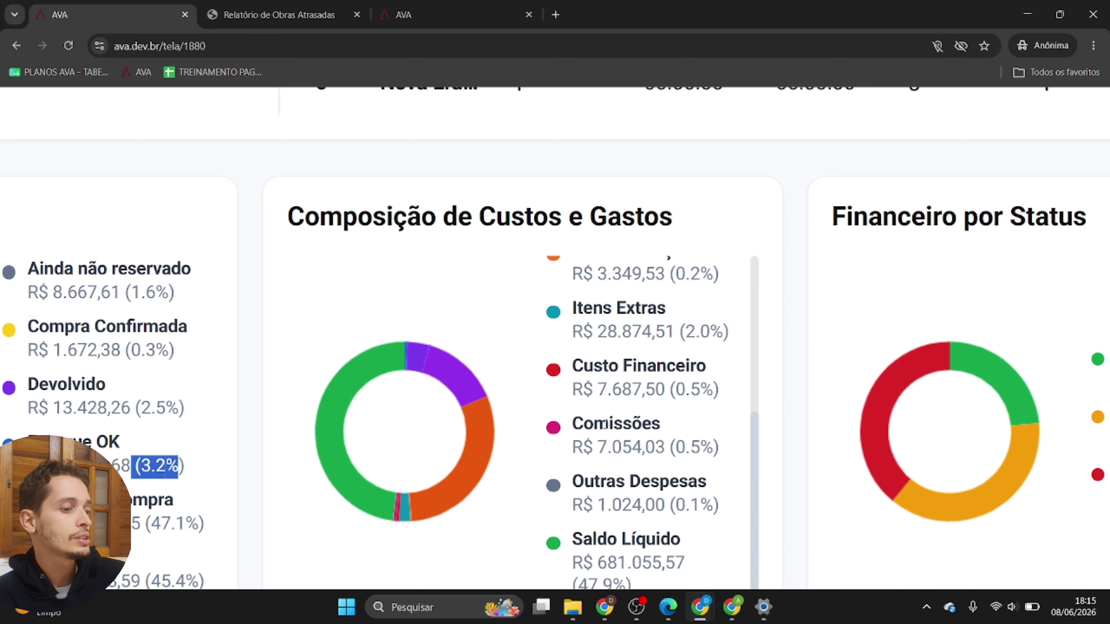
{"action": "scroll", "coordinate": [599, 436], "scroll_direction": "down", "scroll_amount": 1}
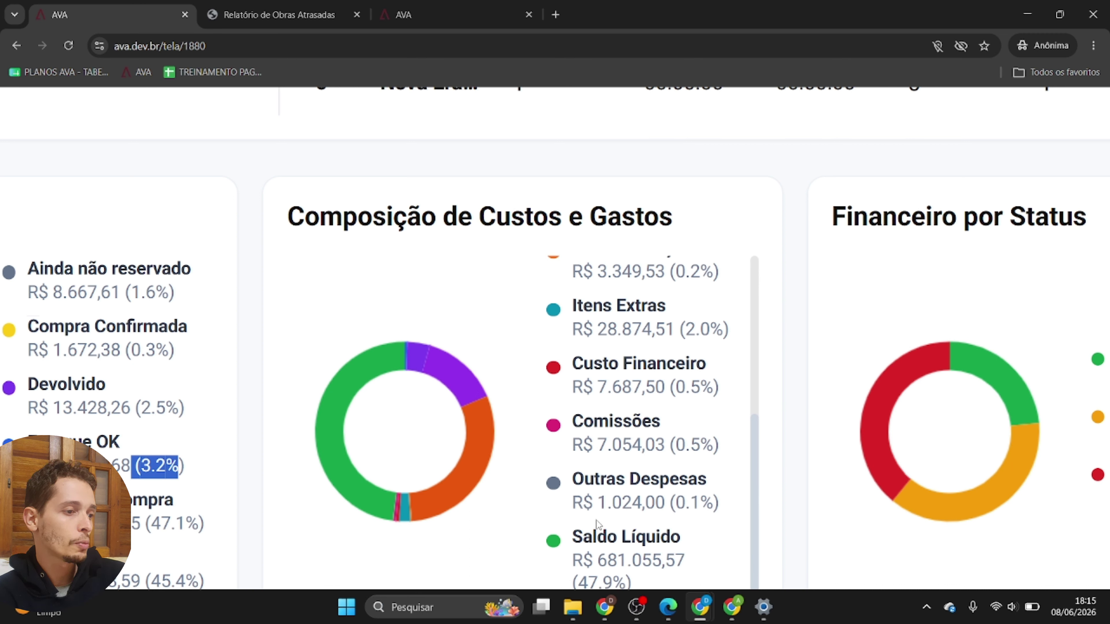
{"action": "scroll", "coordinate": [579, 498], "scroll_direction": "up", "scroll_amount": 1}
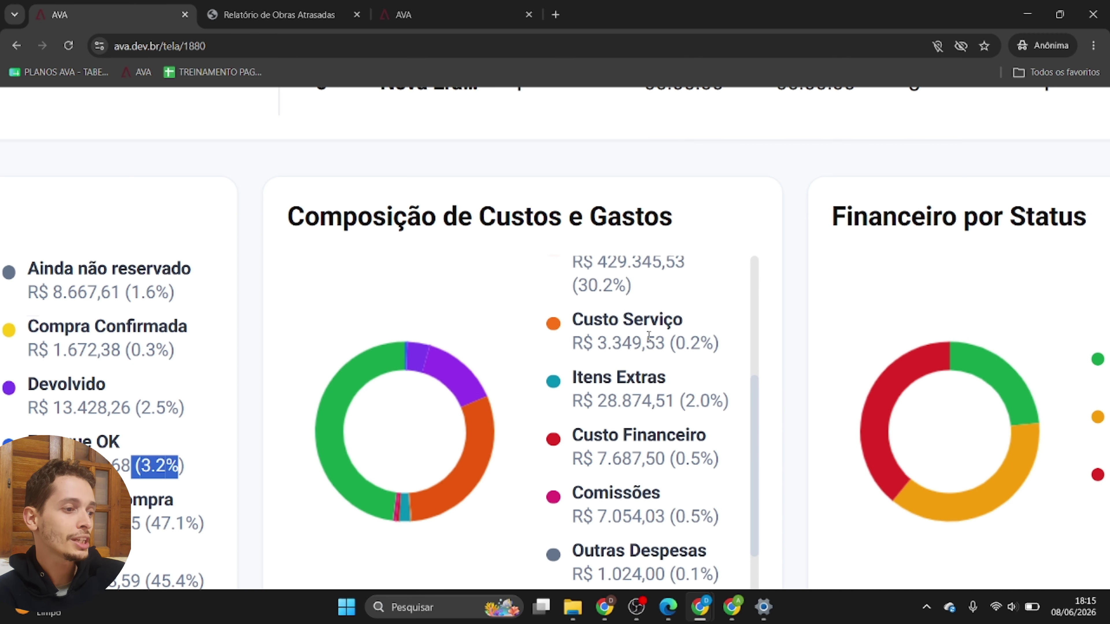
{"action": "scroll", "coordinate": [649, 336], "scroll_direction": "up", "scroll_amount": 2}
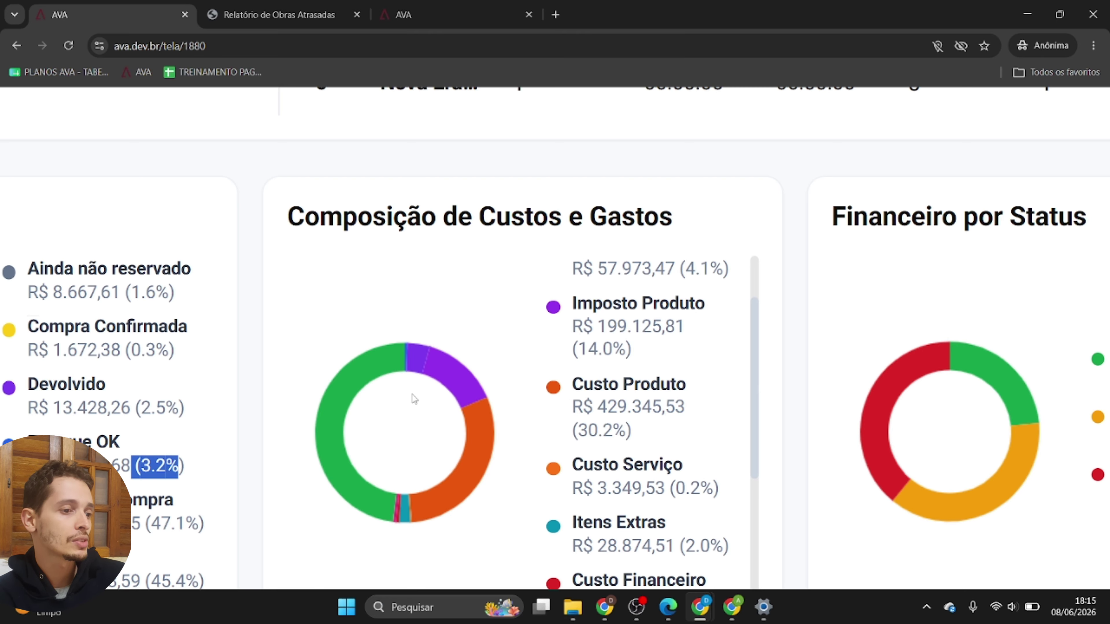
Step: Examine the Pago, Pendente and Atrasado amounts in the Financeiro por Status chart
{"action": "scroll", "coordinate": [414, 399], "scroll_direction": "right", "scroll_amount": 1}
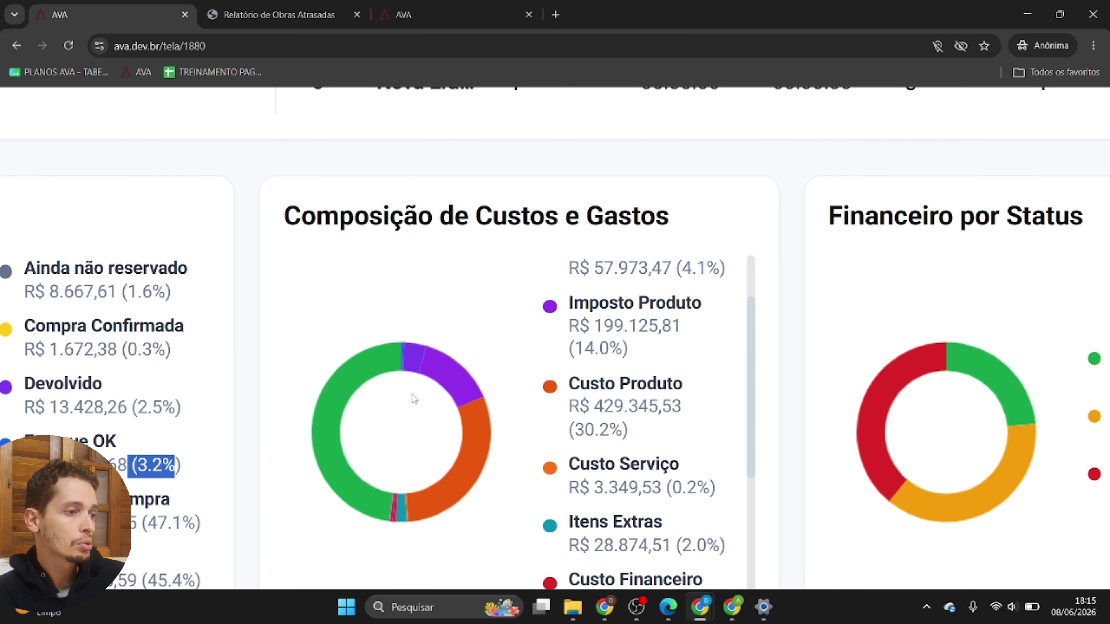
{"action": "scroll", "coordinate": [414, 399], "scroll_direction": "right", "scroll_amount": 8}
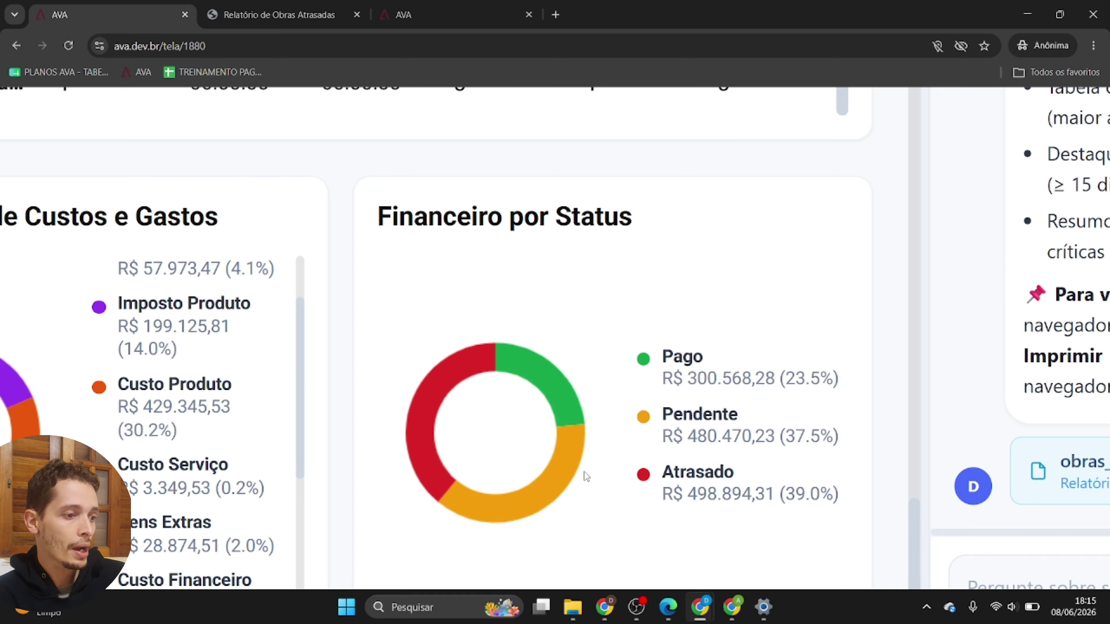
{"action": "mouse_move", "coordinate": [409, 431]}
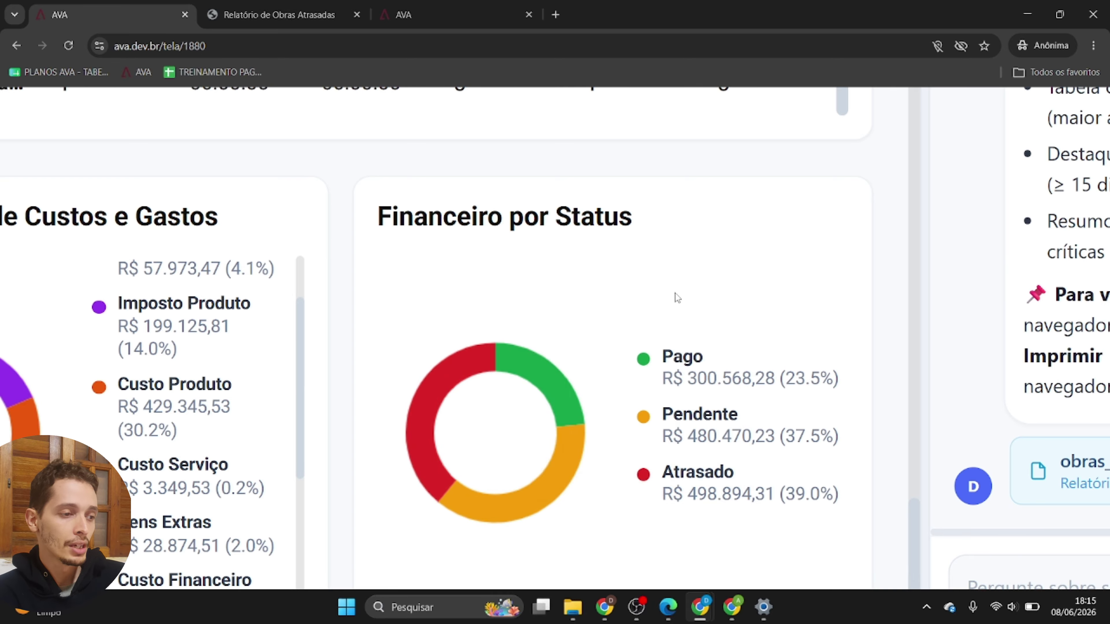
{"action": "key", "text": "ctrl+0"}
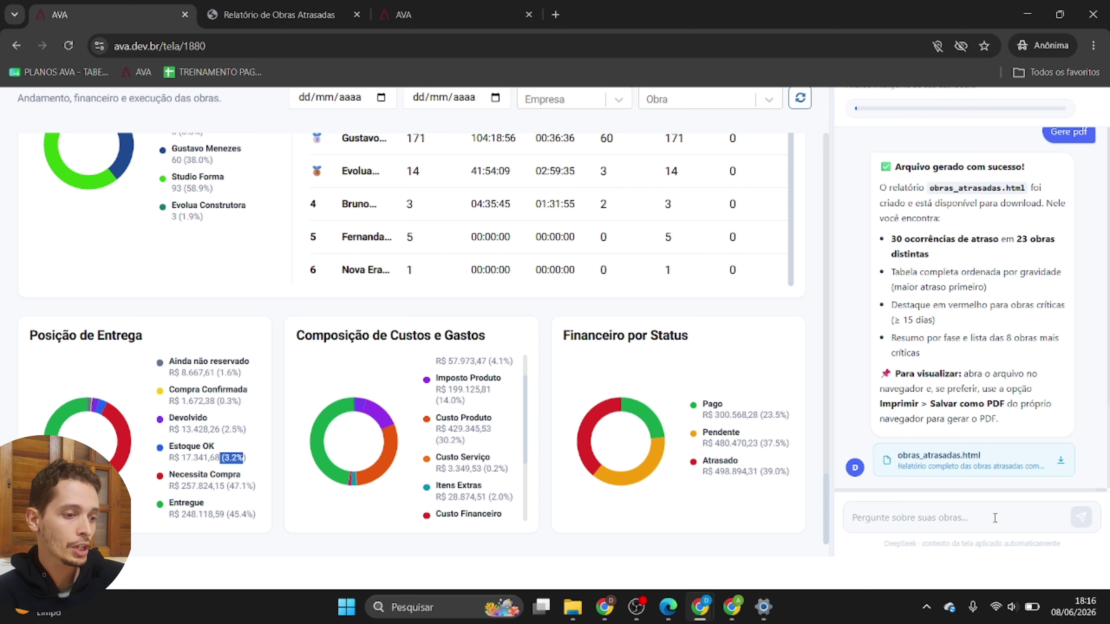
Step: Ask the works assistant "Me mostra as 3 obras que mais precisam de atenção e gera o pdf por favor"
{"action": "left_click", "coordinate": [994, 517]}
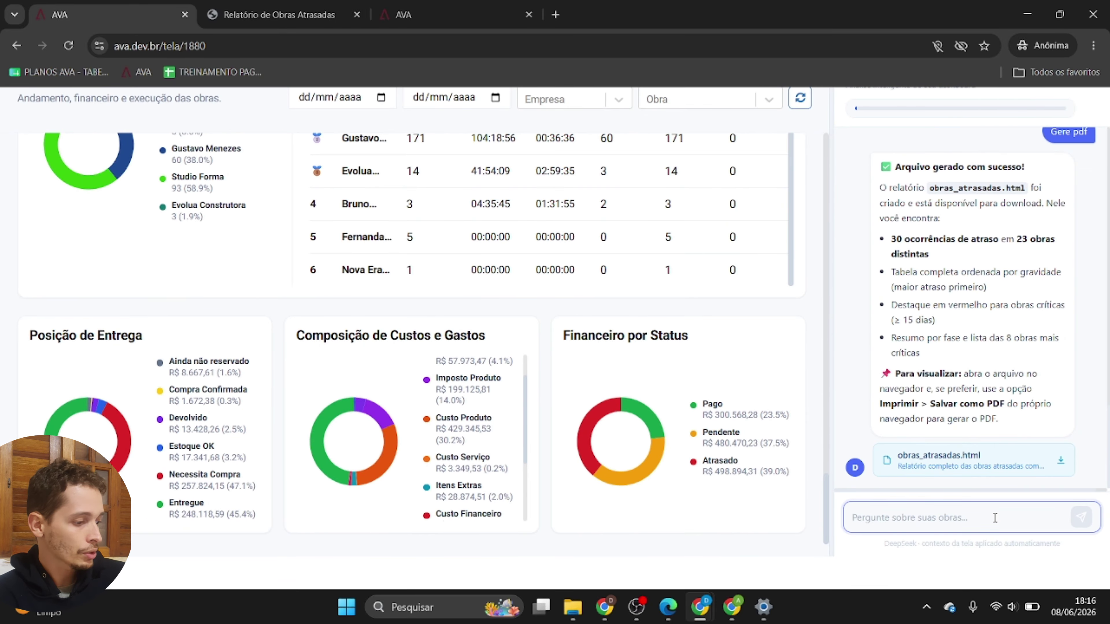
{"action": "key", "text": "ctrl+v"}
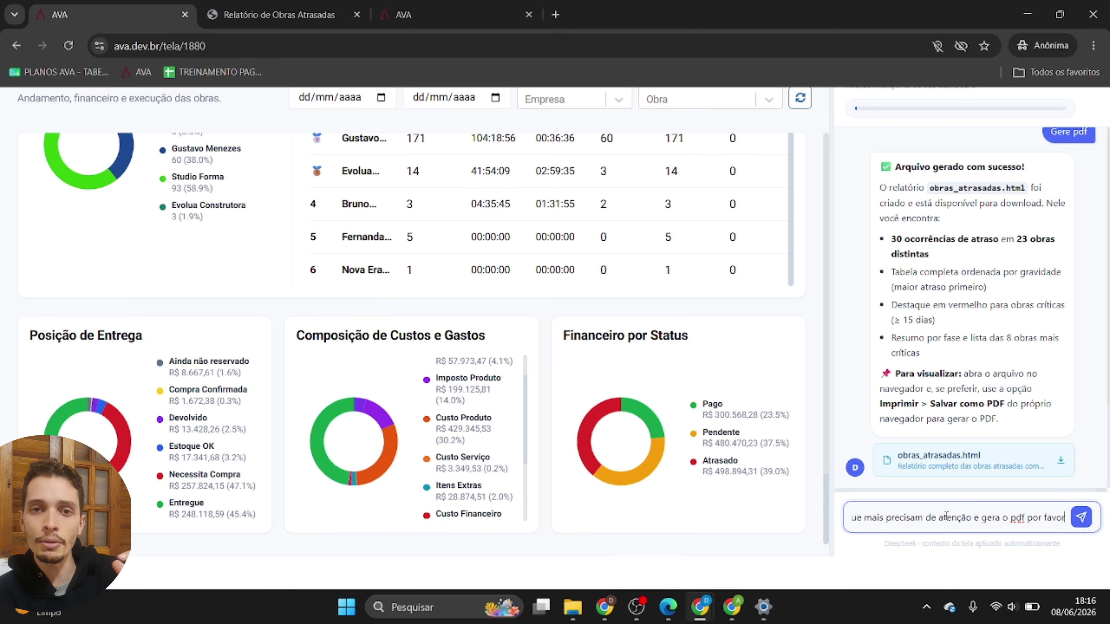
{"action": "key", "text": "Return"}
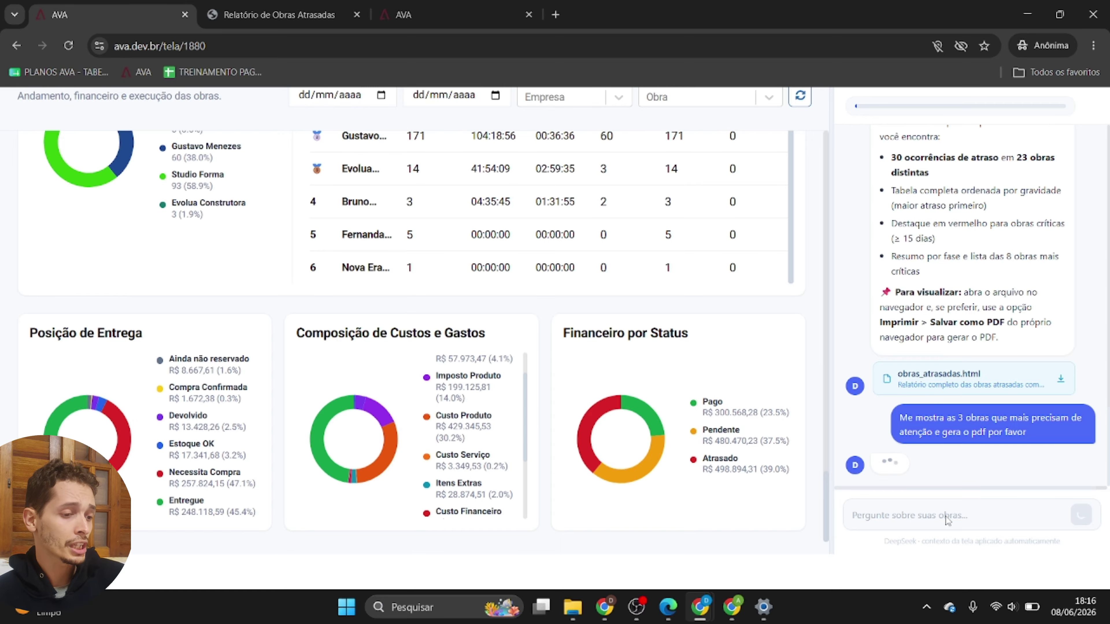
{"action": "scroll", "coordinate": [1007, 452], "scroll_direction": "up", "scroll_amount": 5}
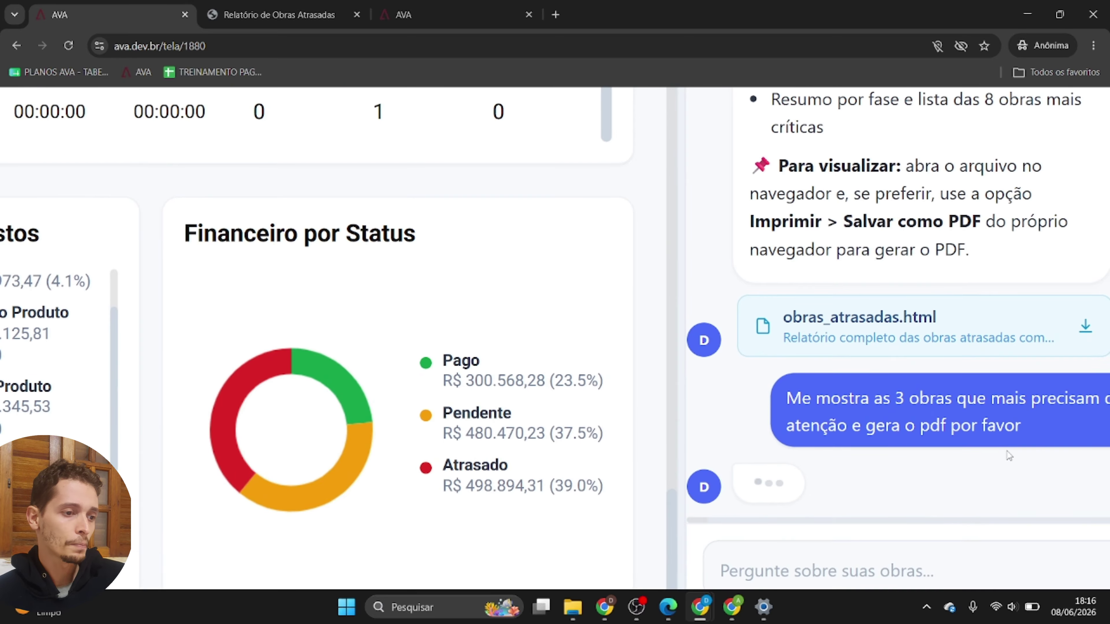
Step: Look back through the assistant conversation to the Obras Atrasadas — Visão Geral answer and its Top 10 table
{"action": "scroll", "coordinate": [991, 456], "scroll_direction": "right", "scroll_amount": 2}
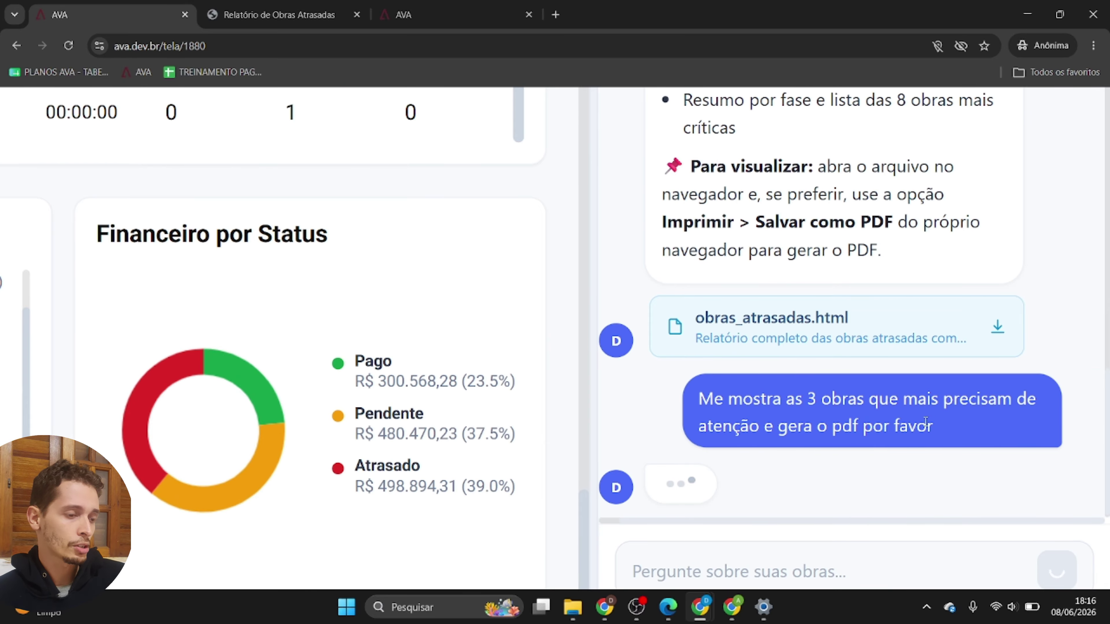
{"action": "scroll", "coordinate": [849, 445], "scroll_direction": "down", "scroll_amount": 5}
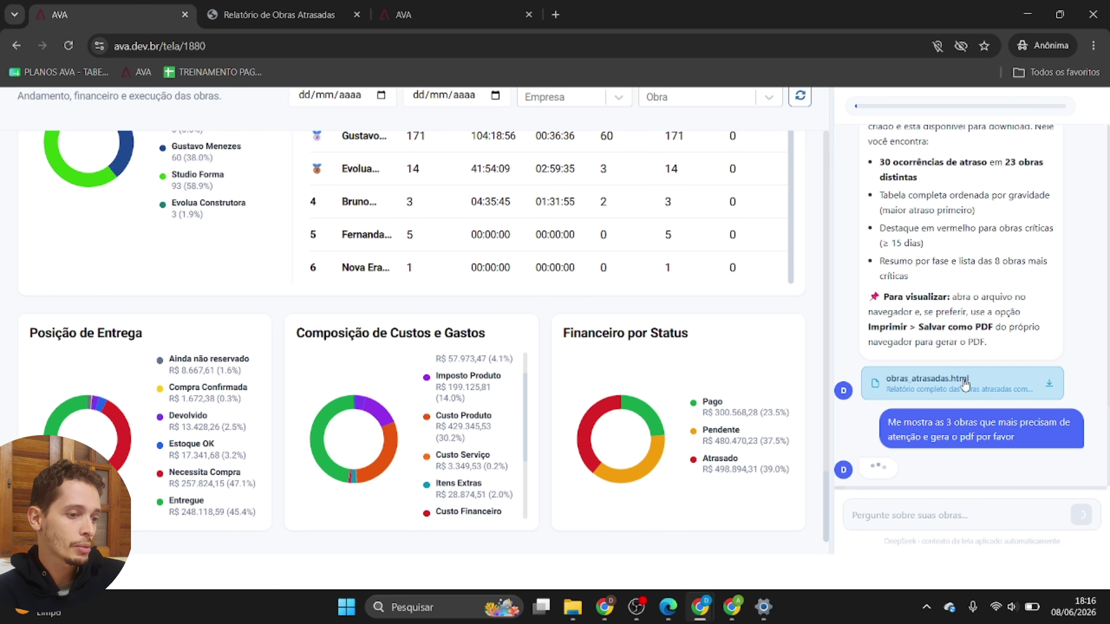
{"action": "scroll", "coordinate": [1005, 347], "scroll_direction": "up", "scroll_amount": 1}
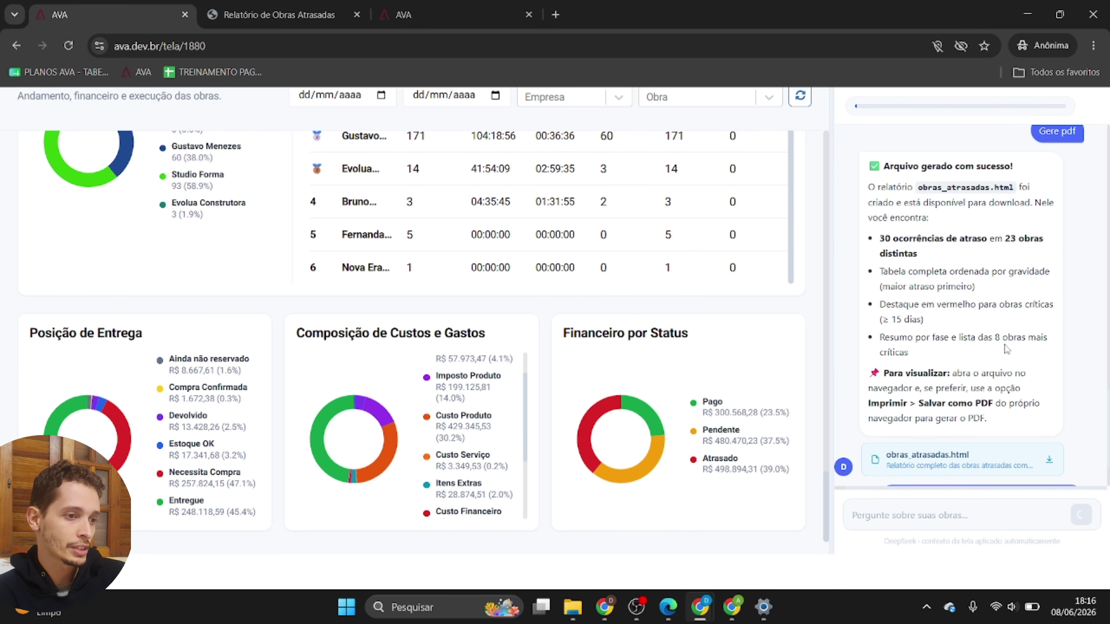
{"action": "scroll", "coordinate": [1001, 347], "scroll_direction": "up", "scroll_amount": 10}
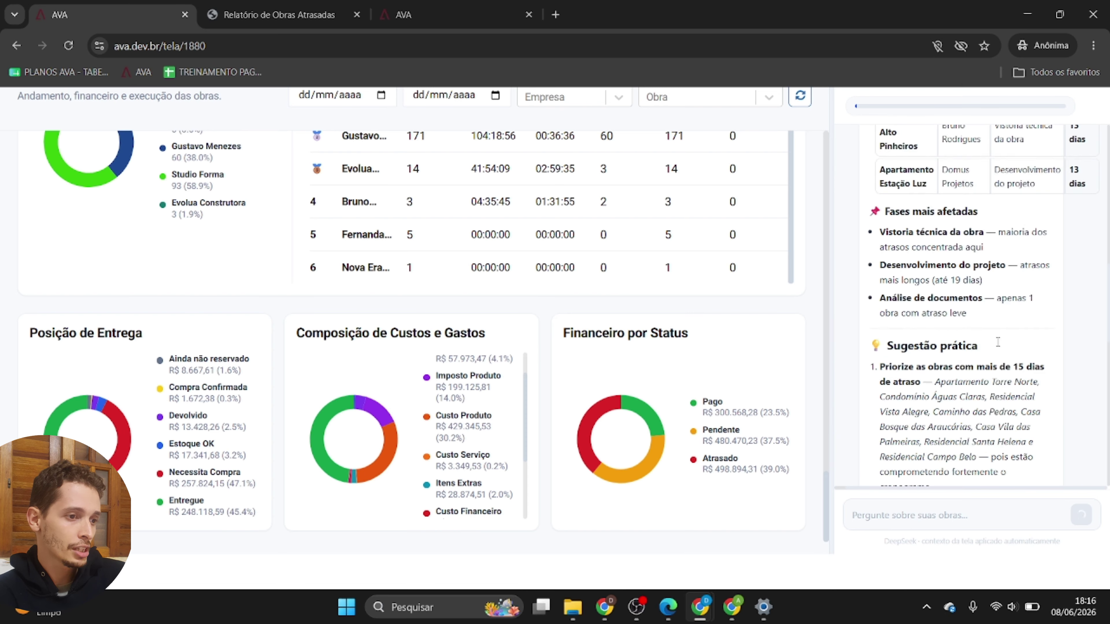
{"action": "scroll", "coordinate": [994, 336], "scroll_direction": "up", "scroll_amount": 4}
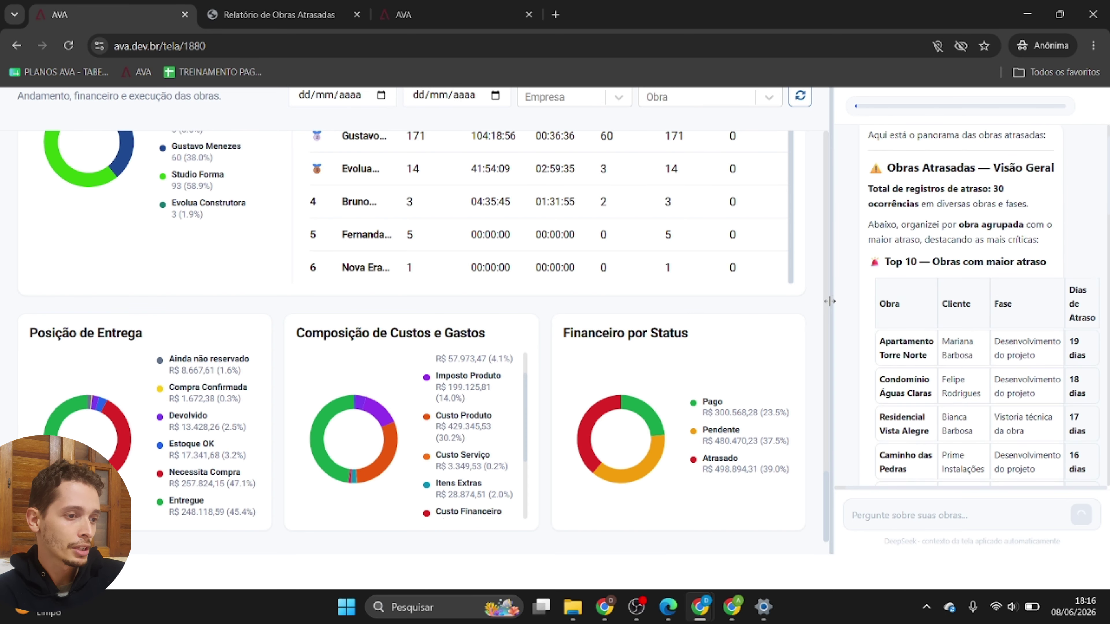
Step: Widen the assistant panel and read the new answer's table of the three most critical works with Score, Atraso and Responsável
{"action": "left_click_drag", "start_coordinate": [829, 300], "coordinate": [683, 302]}
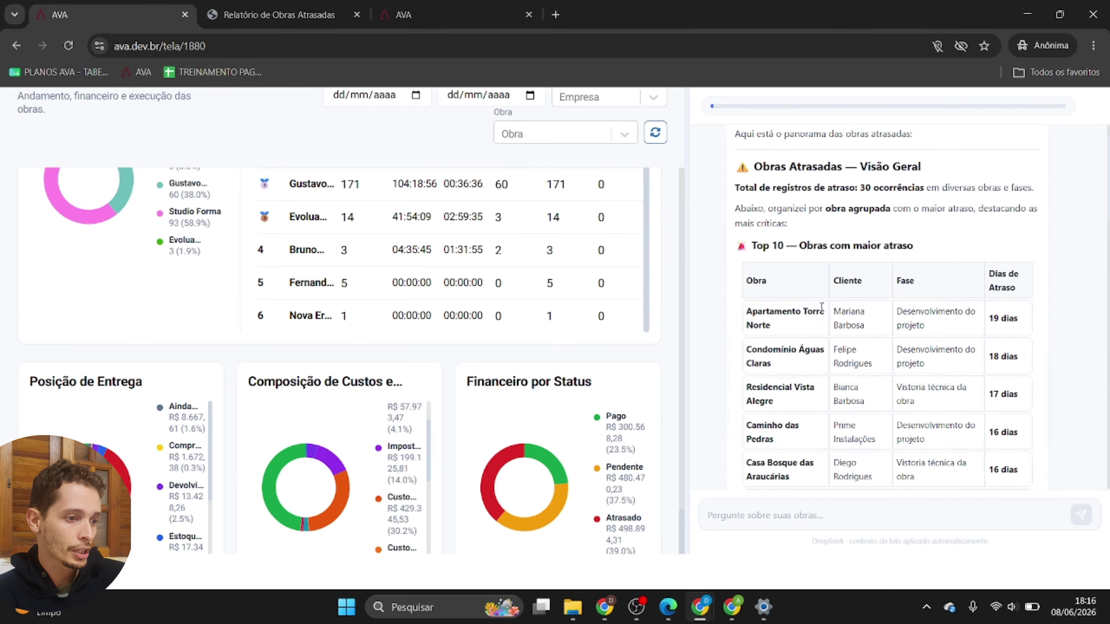
{"action": "scroll", "coordinate": [846, 338], "scroll_direction": "down", "scroll_amount": 10}
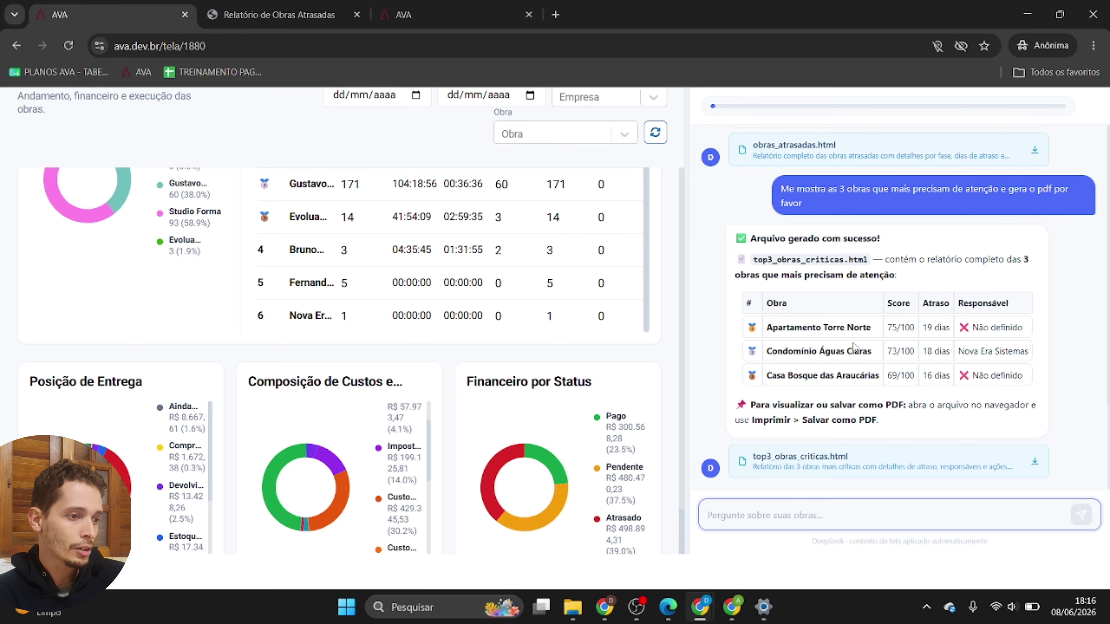
{"action": "scroll", "coordinate": [954, 339], "scroll_direction": "up", "scroll_amount": 1}
{"action": "scroll", "coordinate": [955, 343], "scroll_direction": "up", "scroll_amount": 2}
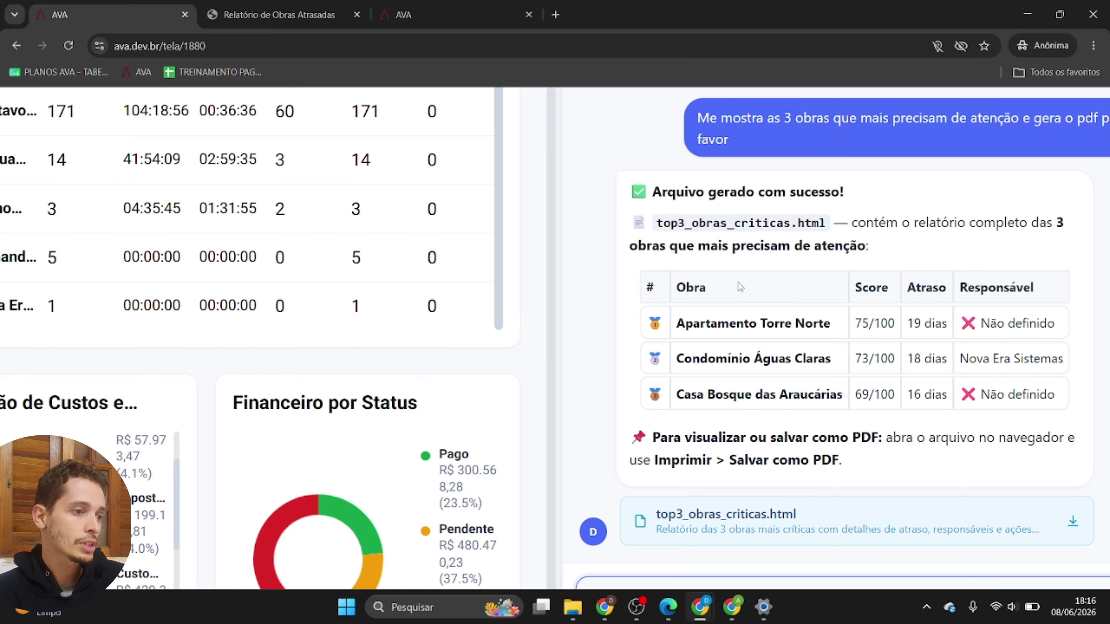
{"action": "key", "text": "ctrl+0"}
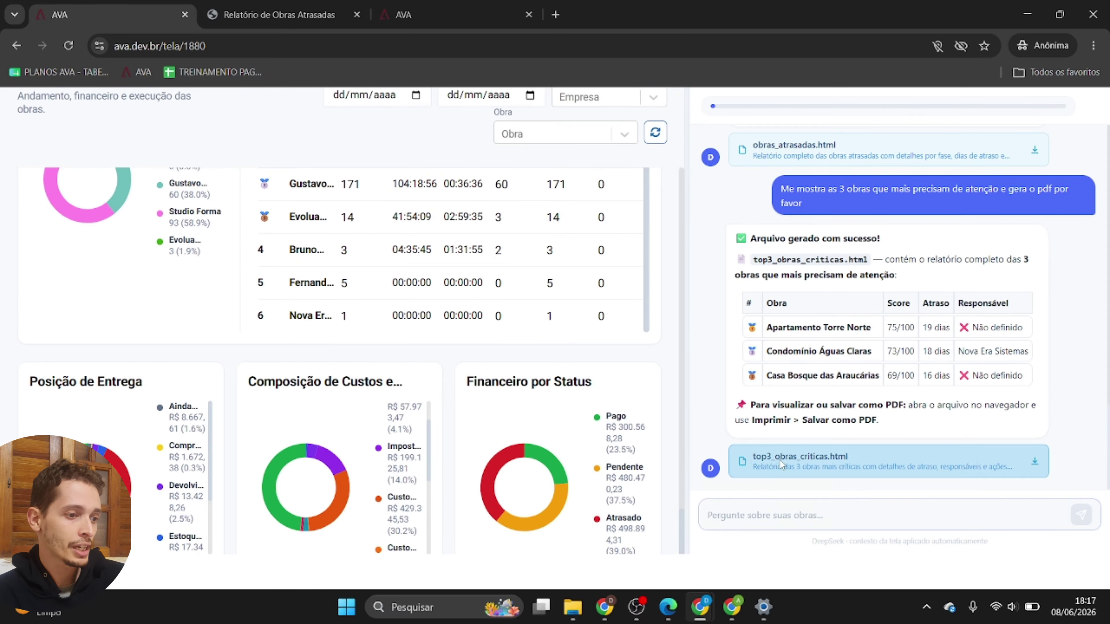
Step: Open the top3_obras_criticas.html report, read it through to Ações sugeridas and bring up its print preview
{"action": "left_click", "coordinate": [781, 465]}
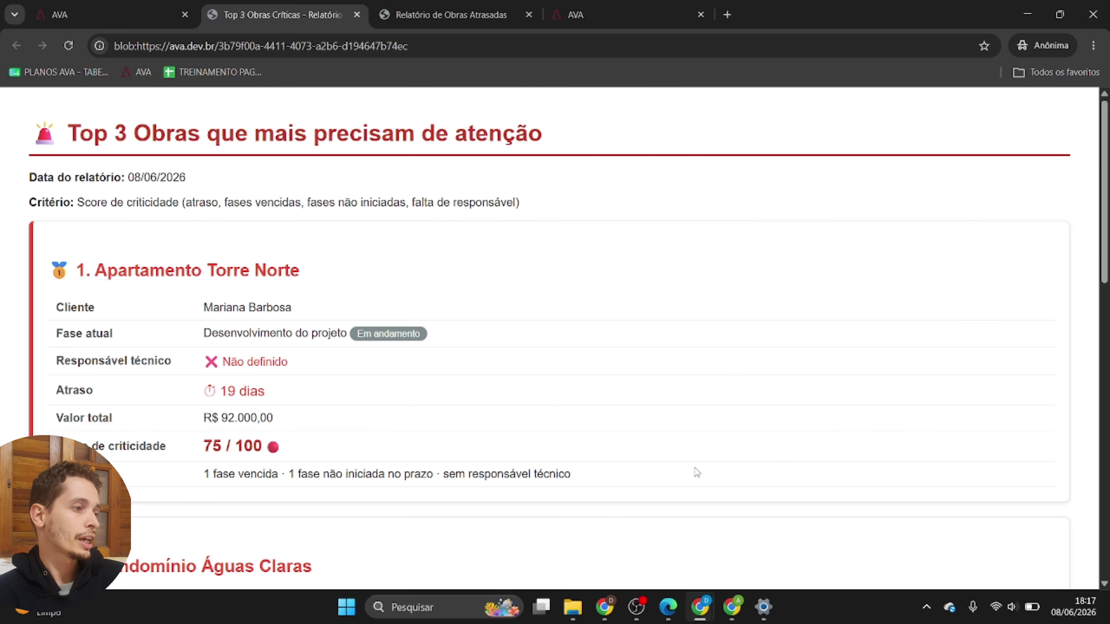
{"action": "scroll", "coordinate": [561, 439], "scroll_direction": "down", "scroll_amount": 1}
{"action": "scroll", "coordinate": [560, 436], "scroll_direction": "down", "scroll_amount": 10}
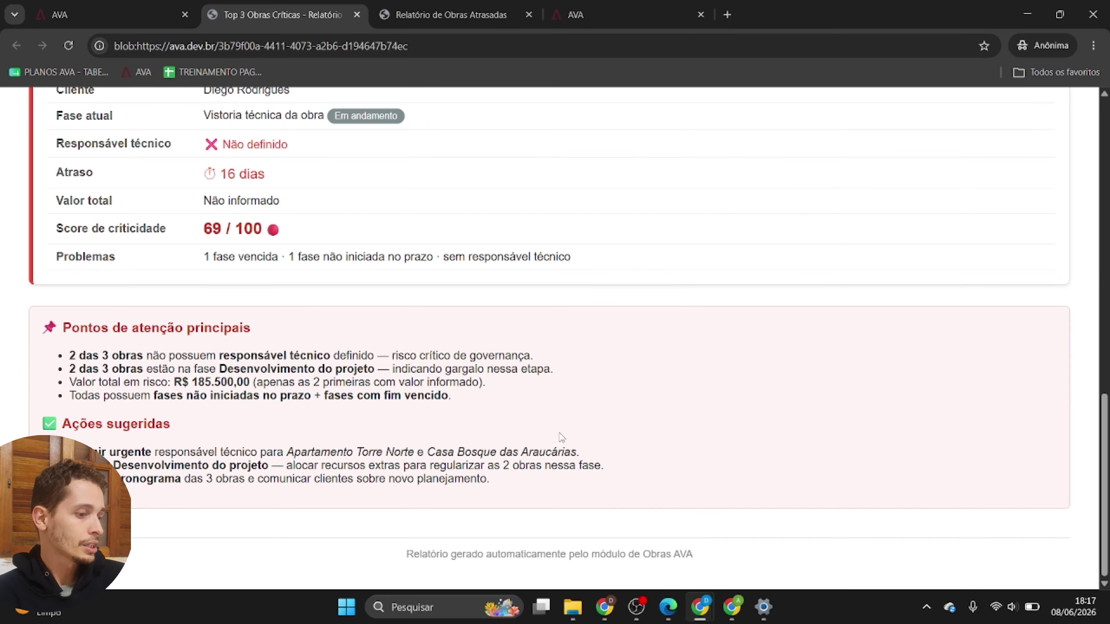
{"action": "key", "text": "ctrl+p"}
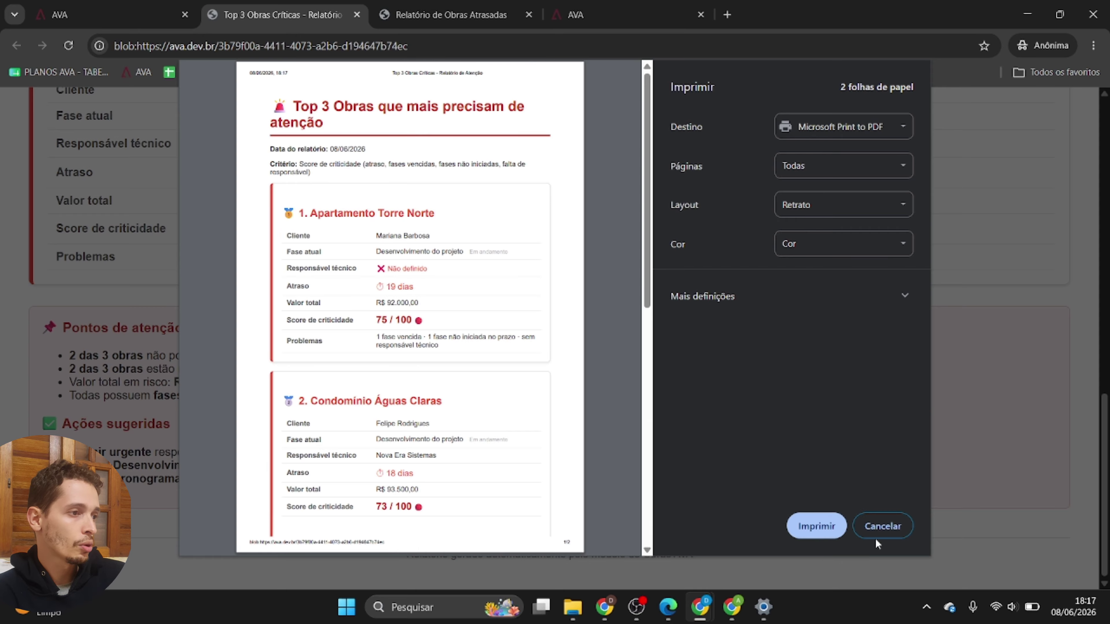
Step: Switch to the Relatório de Obras Atrasadas and look through its list of delayed works ordered by severity
{"action": "left_click", "coordinate": [455, 6]}
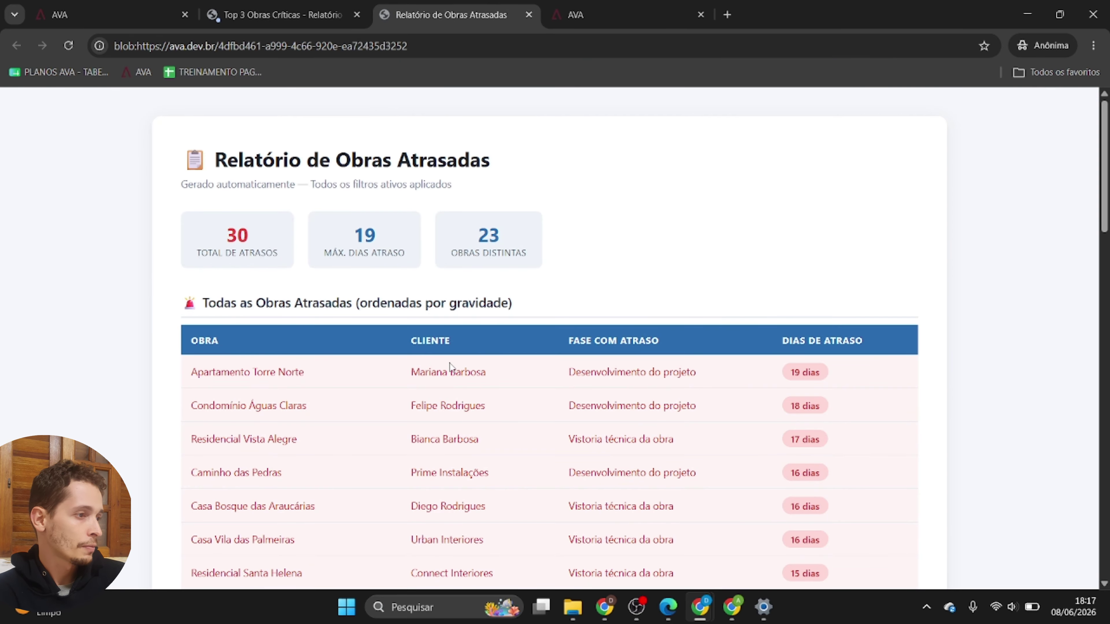
{"action": "scroll", "coordinate": [537, 466], "scroll_direction": "down", "scroll_amount": 10}
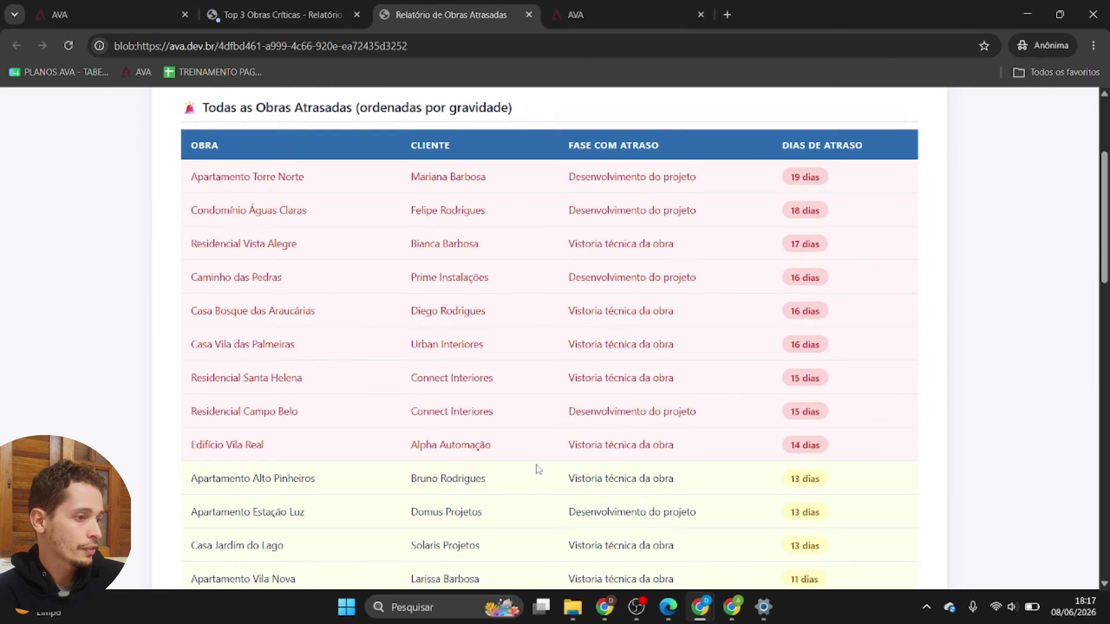
{"action": "scroll", "coordinate": [538, 468], "scroll_direction": "down", "scroll_amount": 10}
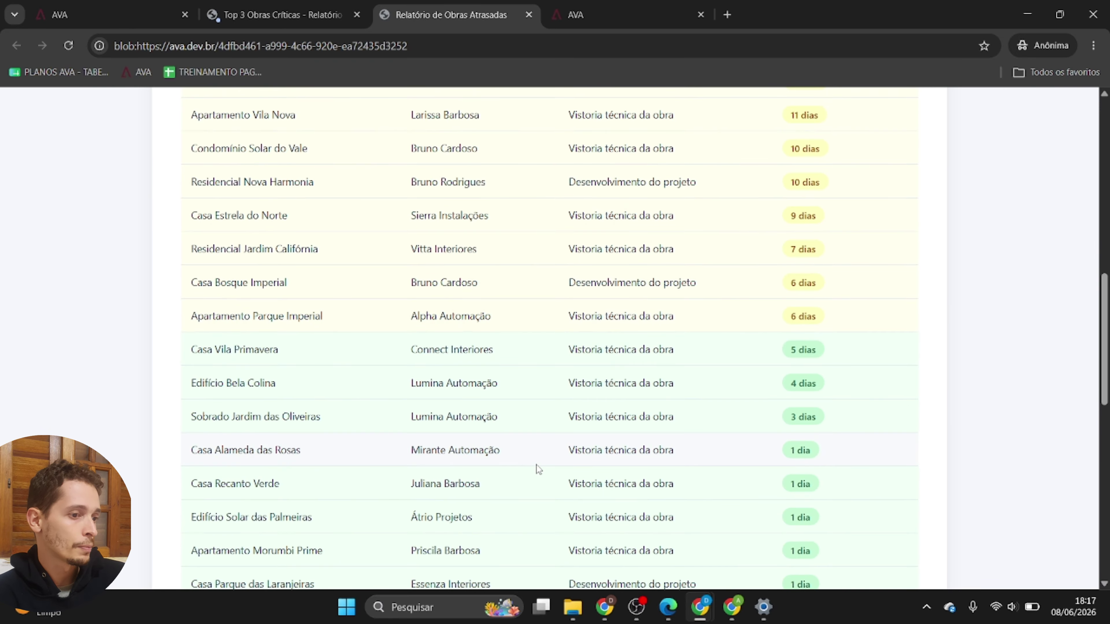